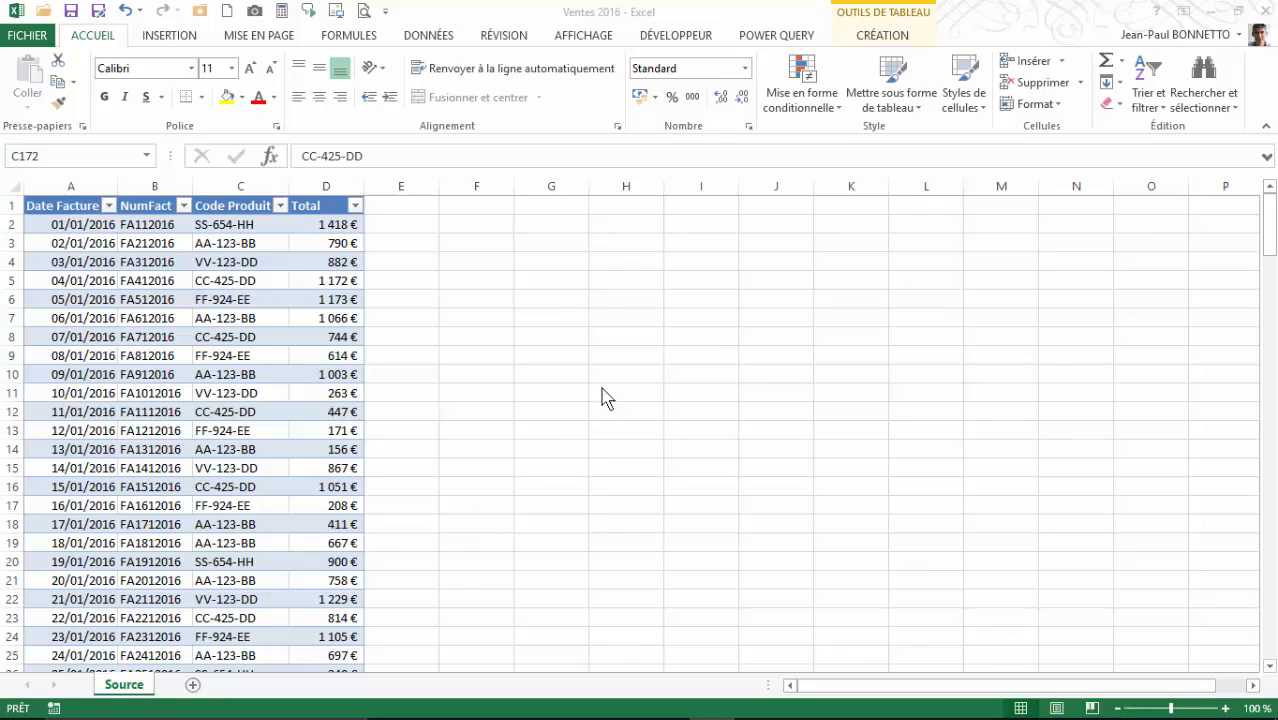
- Examine the invoice dates, invoice numbers, product codes and totals throughout the 2016 sales table
{"action": "left_click", "coordinate": [768, 33]}
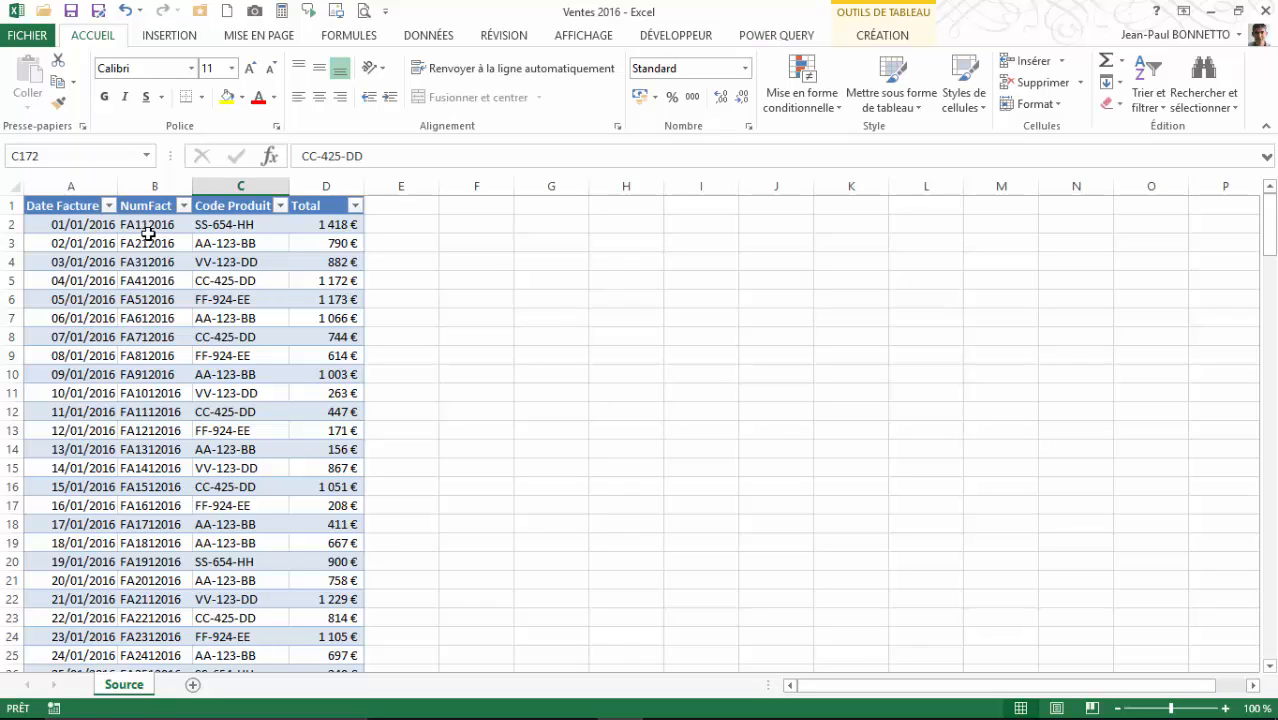
{"action": "left_click", "coordinate": [104, 240]}
{"action": "scroll", "coordinate": [142, 325], "scroll_direction": "down", "scroll_amount": 18}
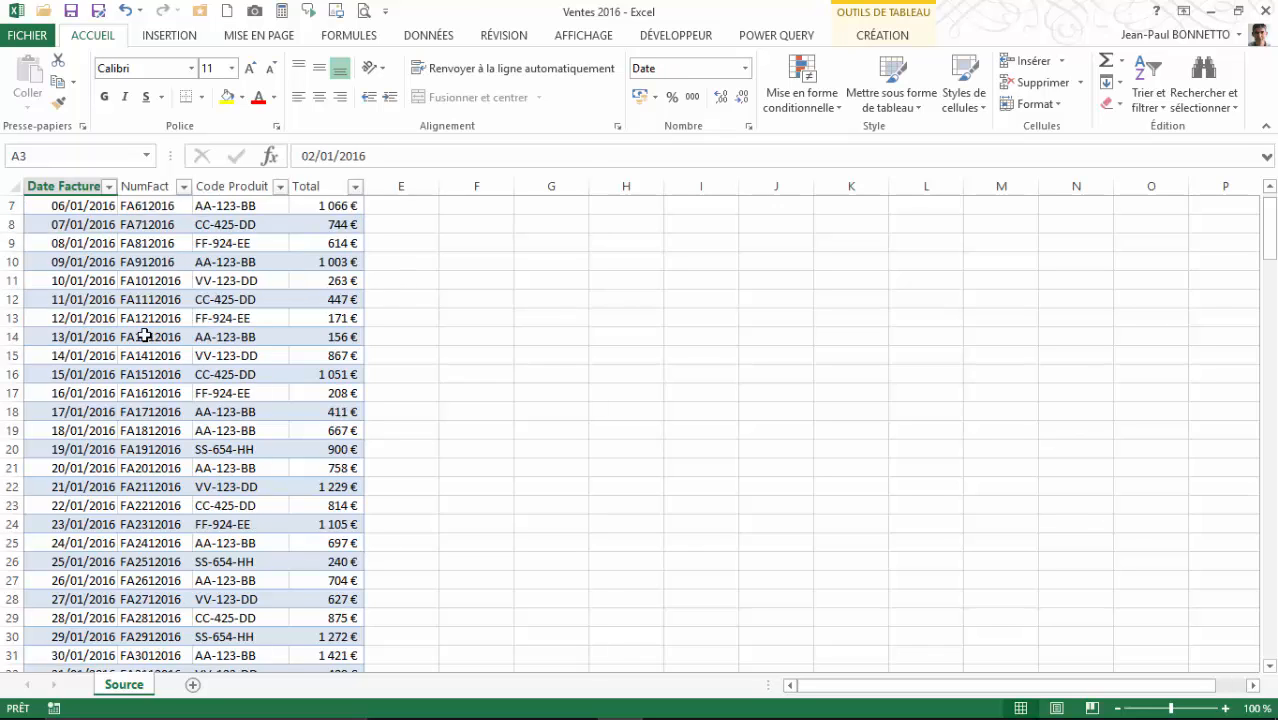
{"action": "scroll", "coordinate": [130, 315], "scroll_direction": "down", "scroll_amount": 1}
{"action": "scroll", "coordinate": [103, 306], "scroll_direction": "up", "scroll_amount": 1}
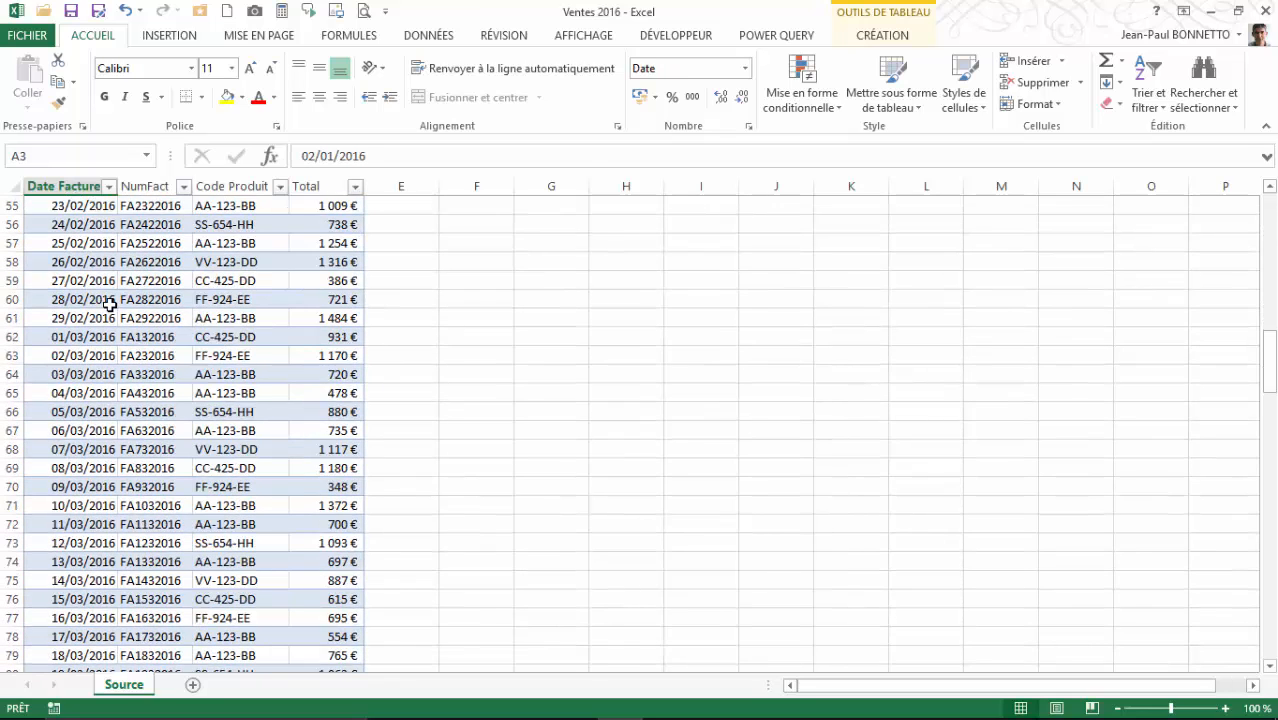
{"action": "scroll", "coordinate": [105, 300], "scroll_direction": "down", "scroll_amount": 1}
{"action": "scroll", "coordinate": [90, 272], "scroll_direction": "up", "scroll_amount": 19}
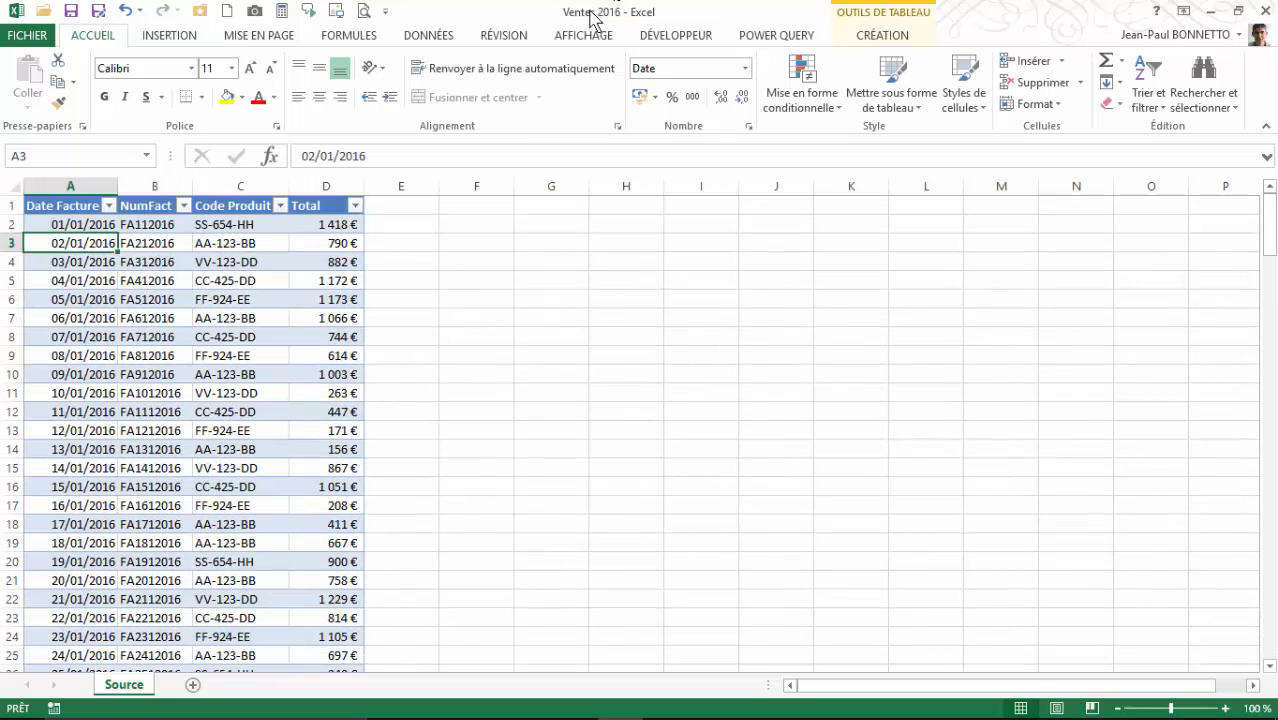
{"action": "scroll", "coordinate": [97, 282], "scroll_direction": "down", "scroll_amount": 4}
{"action": "left_click", "coordinate": [73, 264]}
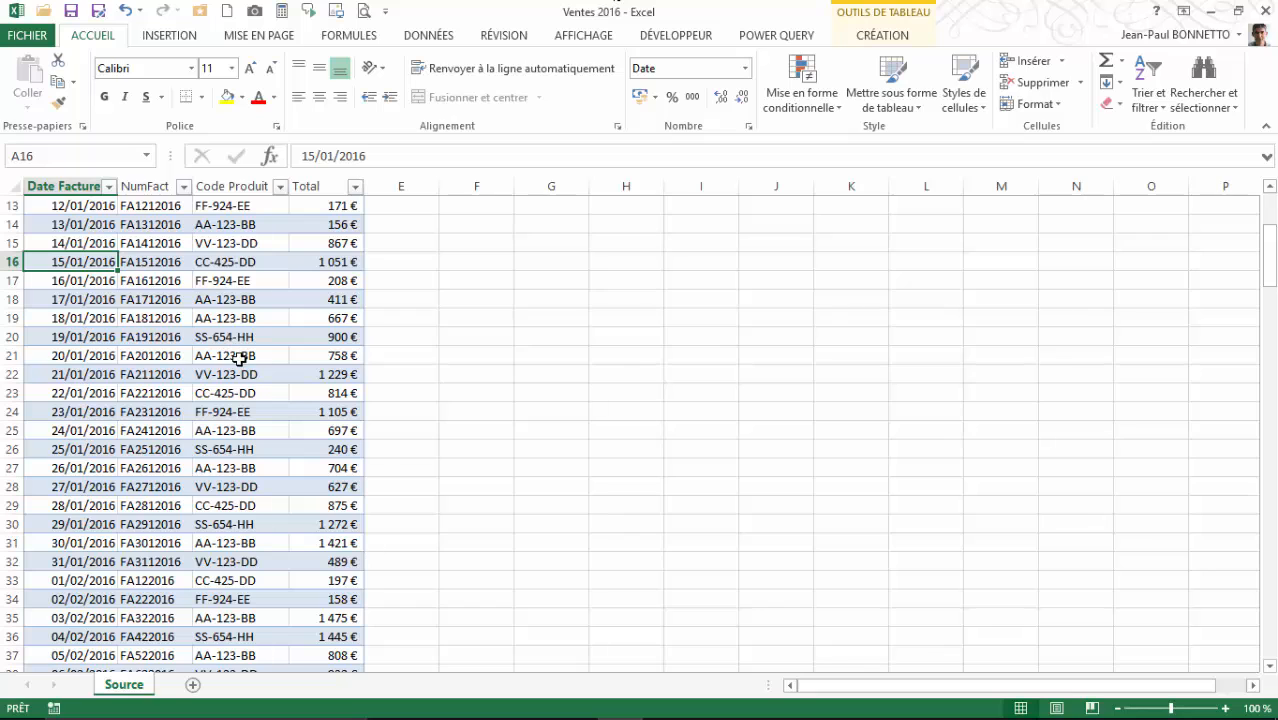
{"action": "scroll", "coordinate": [550, 315], "scroll_direction": "up", "scroll_amount": 4}
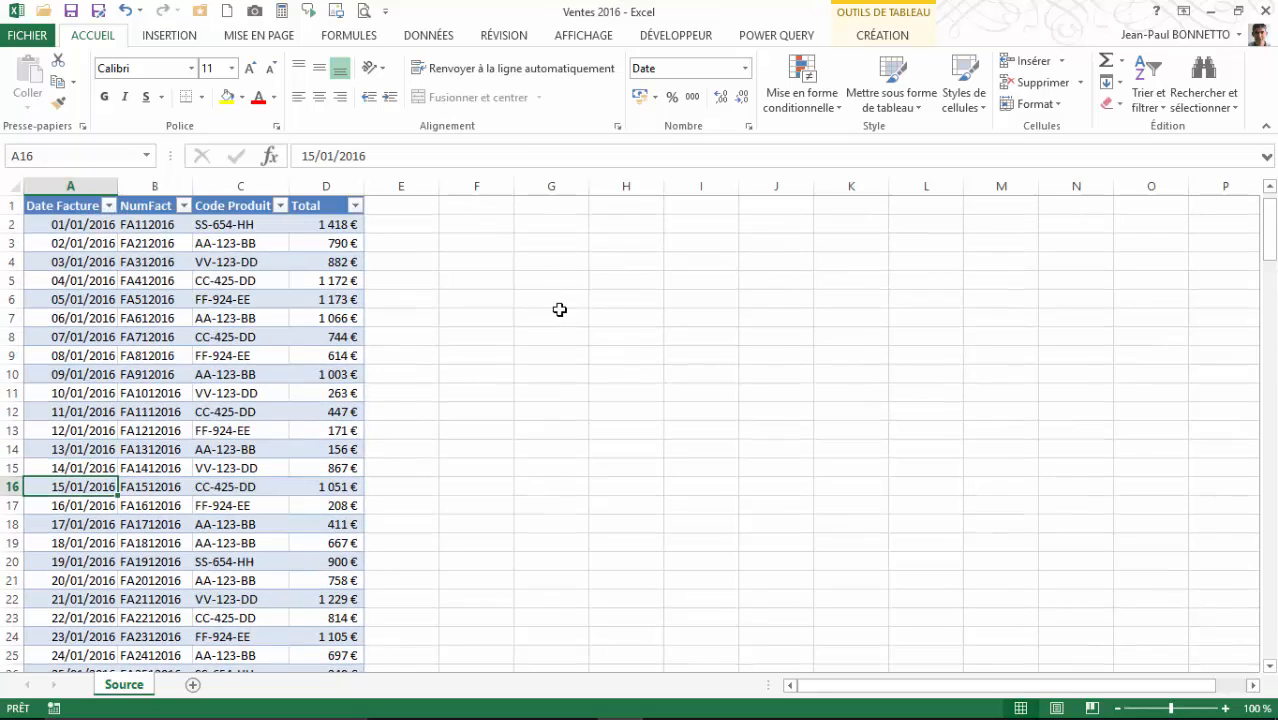
{"action": "scroll", "coordinate": [553, 310], "scroll_direction": "down", "scroll_amount": 2}
{"action": "scroll", "coordinate": [128, 333], "scroll_direction": "down", "scroll_amount": 5}
{"action": "scroll", "coordinate": [128, 333], "scroll_direction": "down", "scroll_amount": 20}
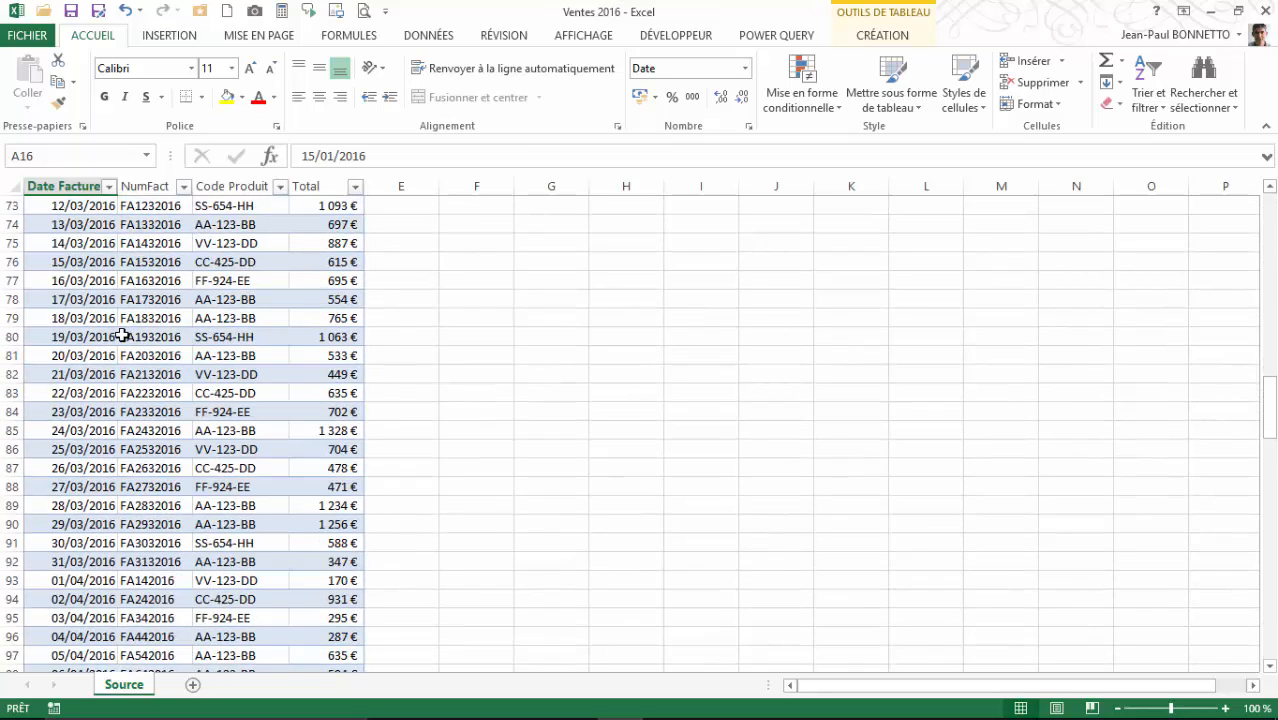
{"action": "scroll", "coordinate": [102, 341], "scroll_direction": "down", "scroll_amount": 17}
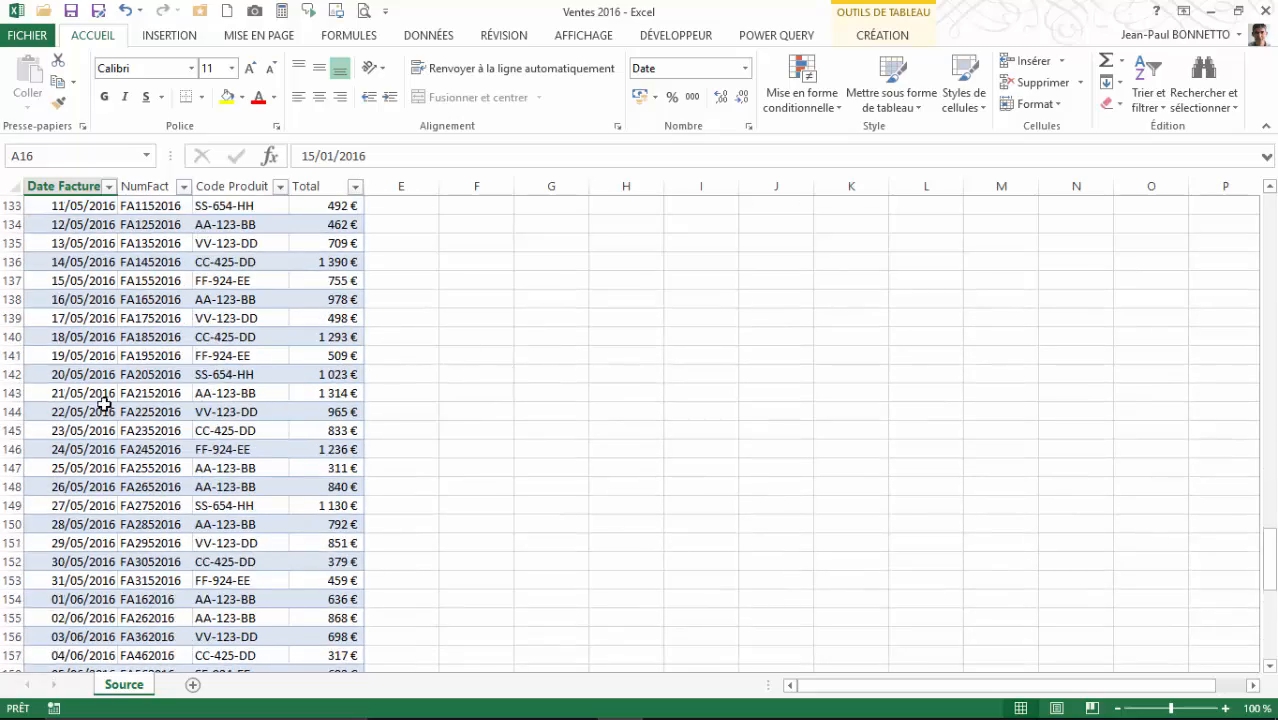
{"action": "scroll", "coordinate": [474, 365], "scroll_direction": "up", "scroll_amount": 20}
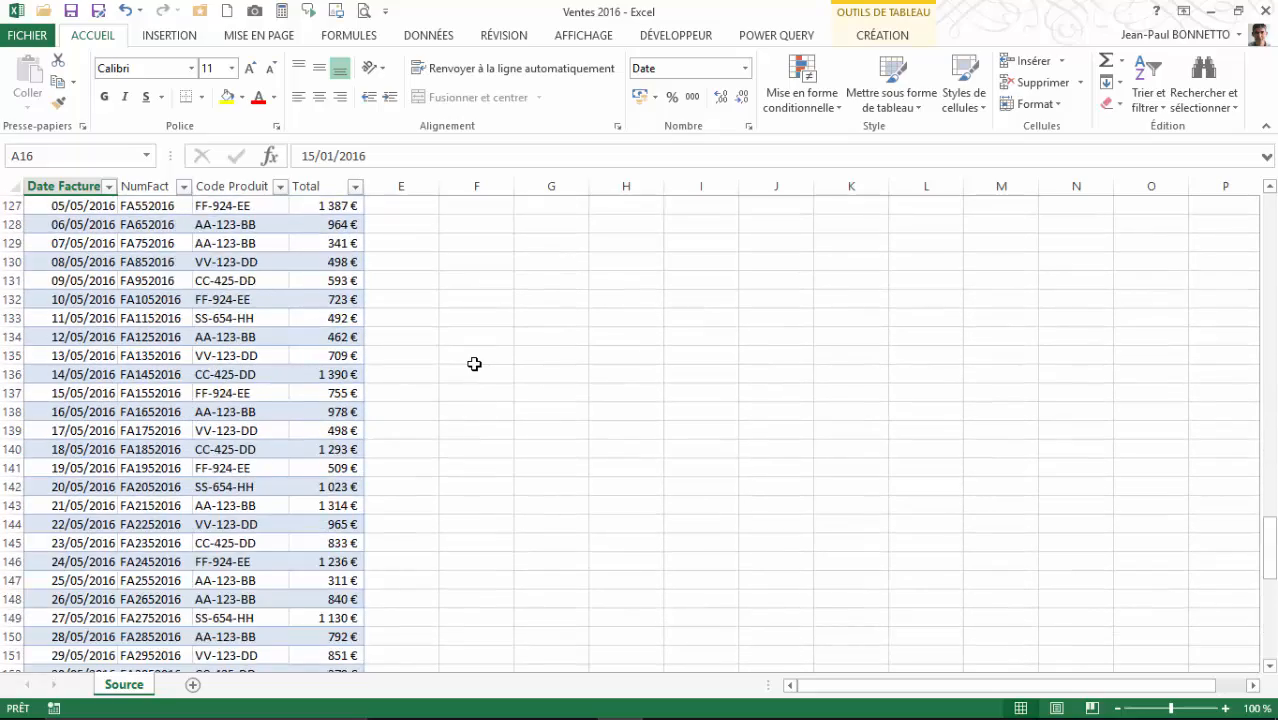
{"action": "scroll", "coordinate": [470, 363], "scroll_direction": "up", "scroll_amount": 5}
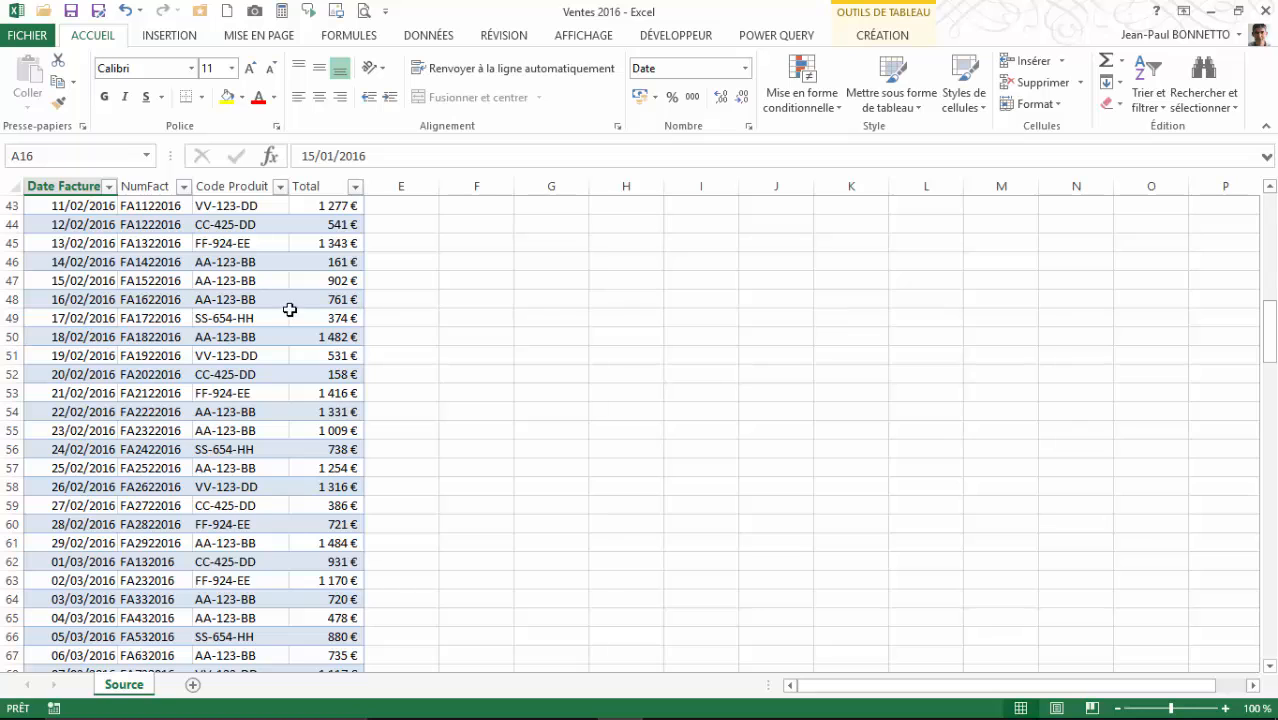
{"action": "scroll", "coordinate": [494, 314], "scroll_direction": "up", "scroll_amount": 5}
{"action": "scroll", "coordinate": [494, 314], "scroll_direction": "up", "scroll_amount": 8}
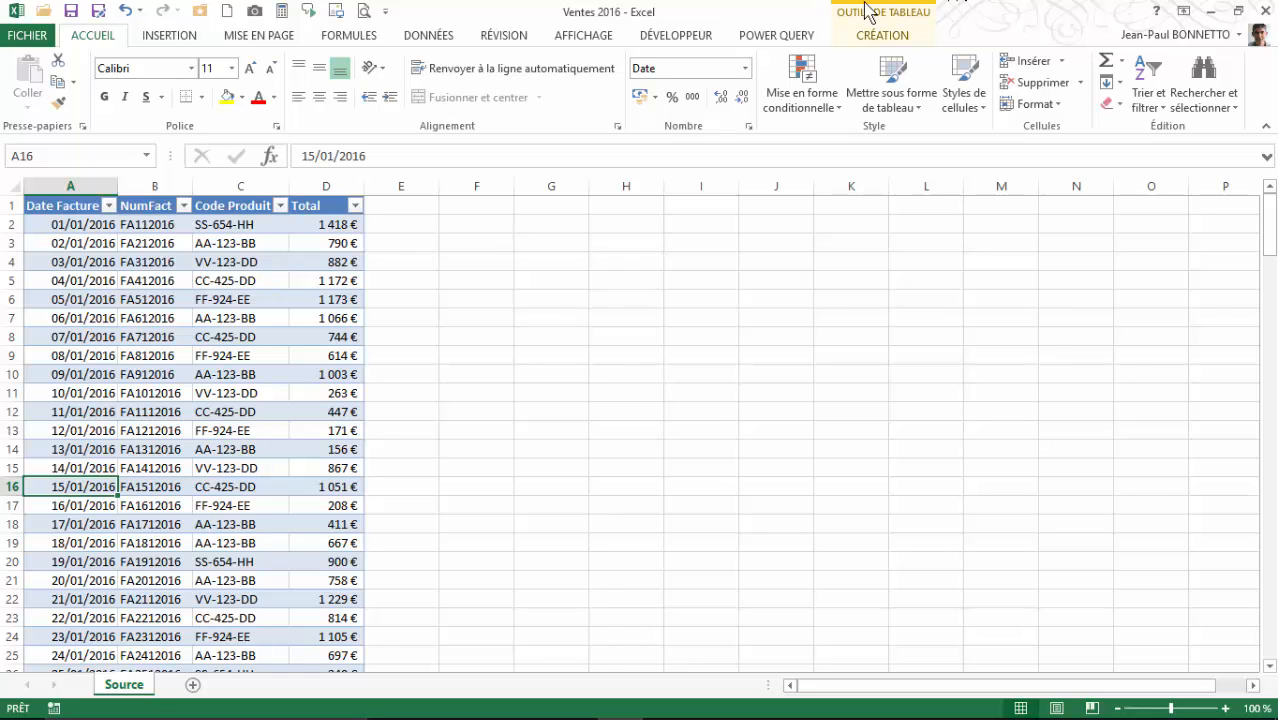
- Display the sales table's design properties to check its table name
{"action": "left_click", "coordinate": [893, 37]}
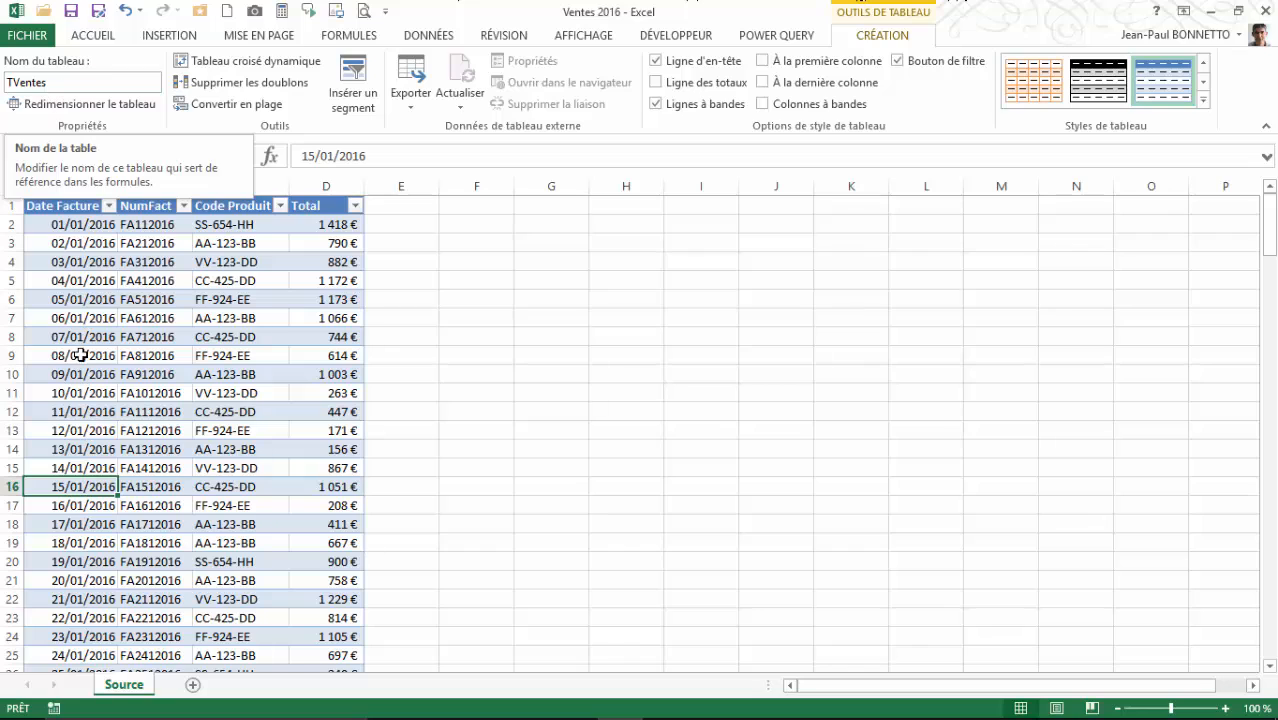
{"action": "left_click", "coordinate": [80, 354]}
{"action": "left_click", "coordinate": [104, 290]}
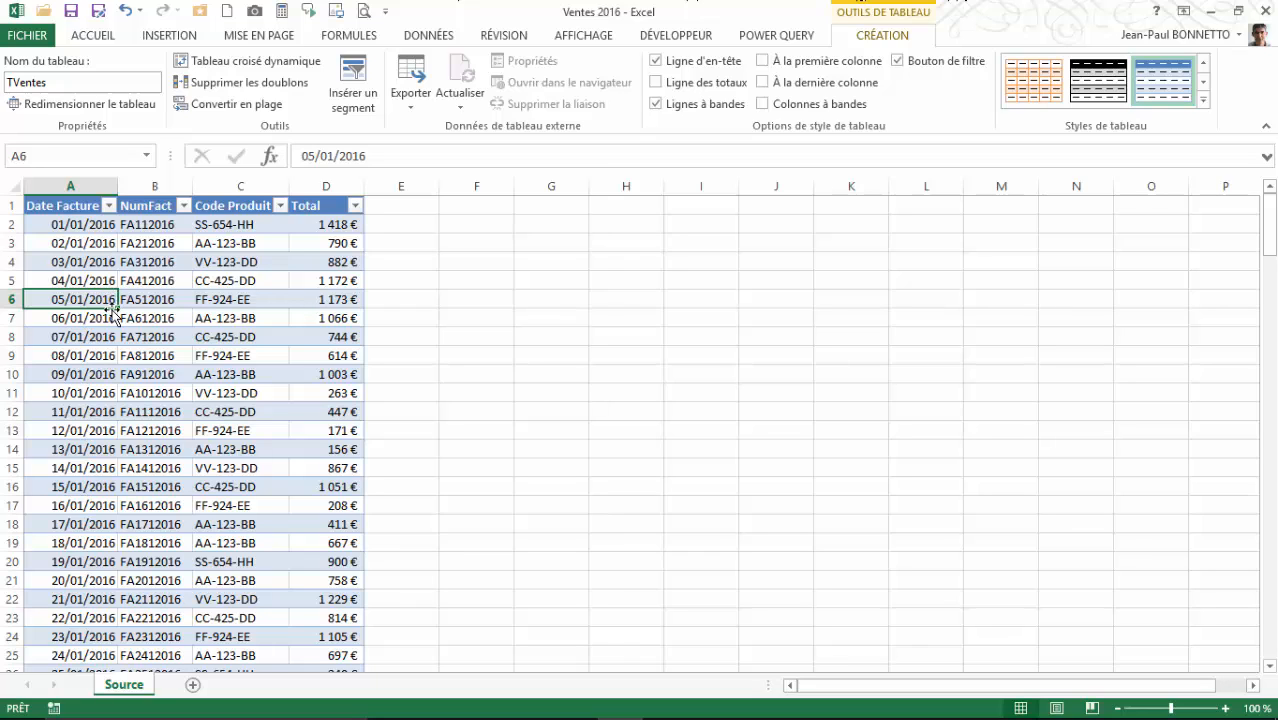
- Switch to the CodeProduit text file in Notepad, compare its product codes with the sales table, and close it
{"action": "mouse_move", "coordinate": [628, 712]}
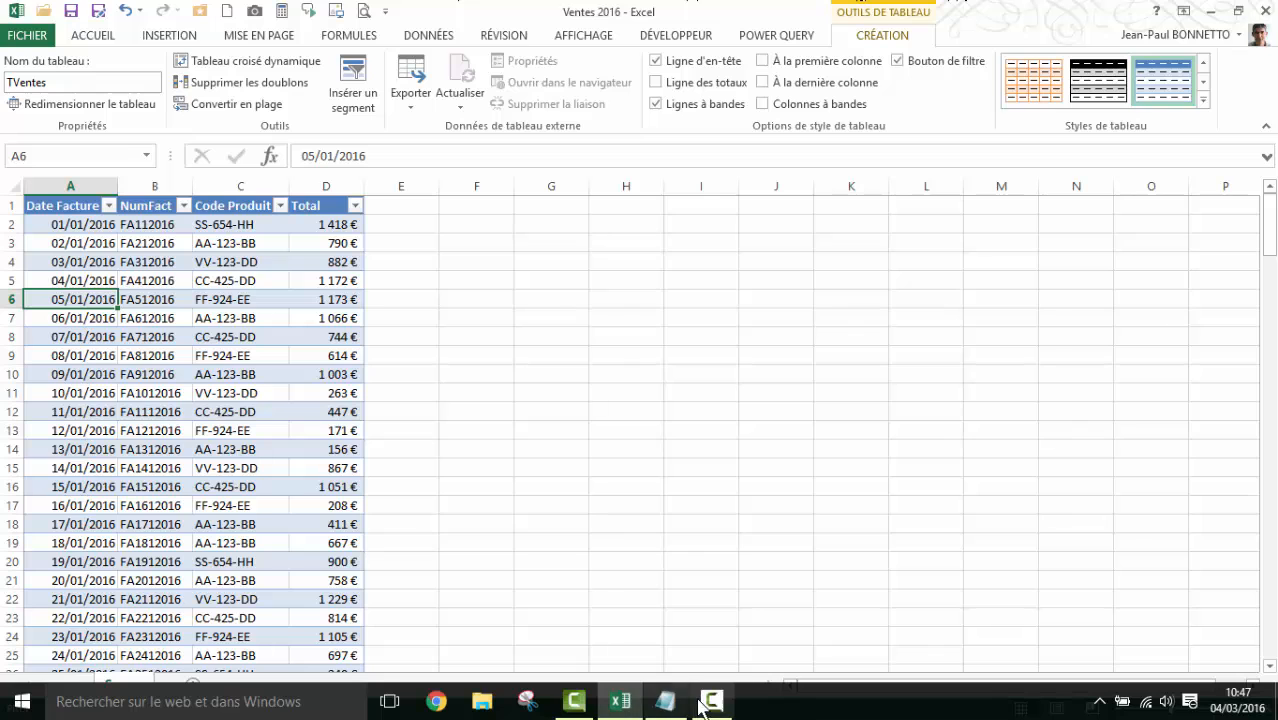
{"action": "left_click", "coordinate": [665, 702]}
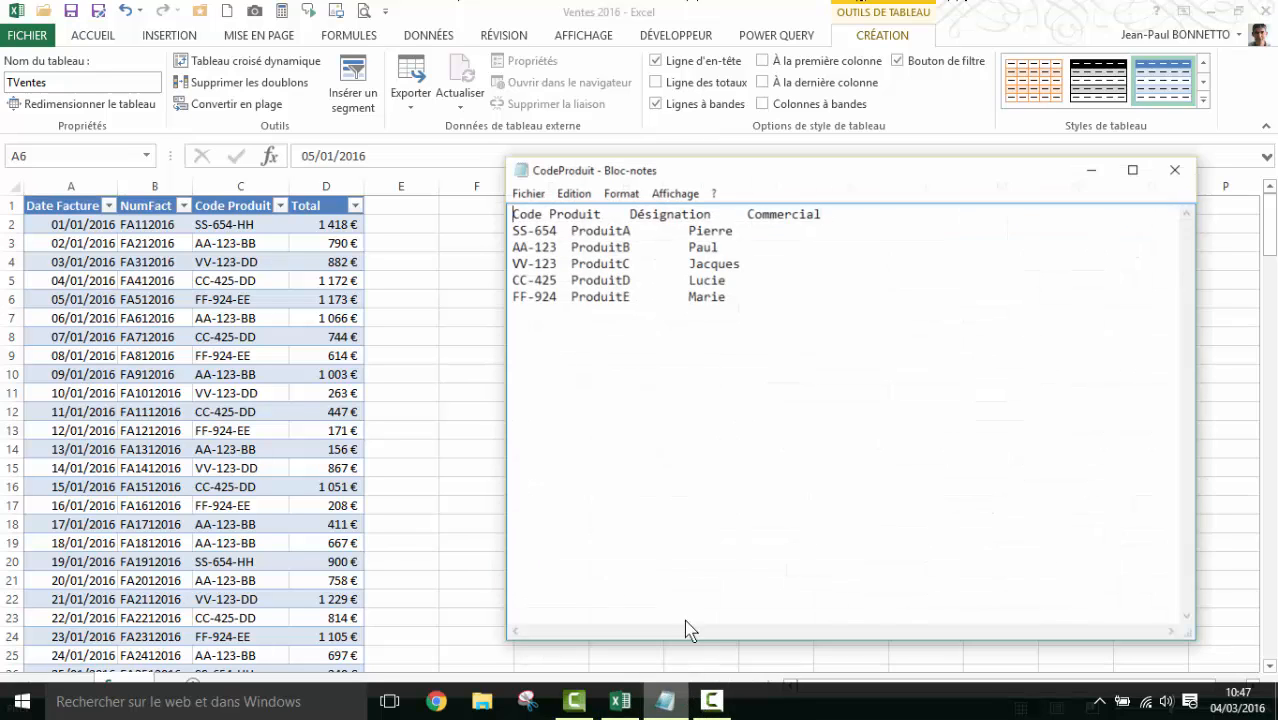
{"action": "left_click_drag", "start_coordinate": [936, 171], "coordinate": [870, 206]}
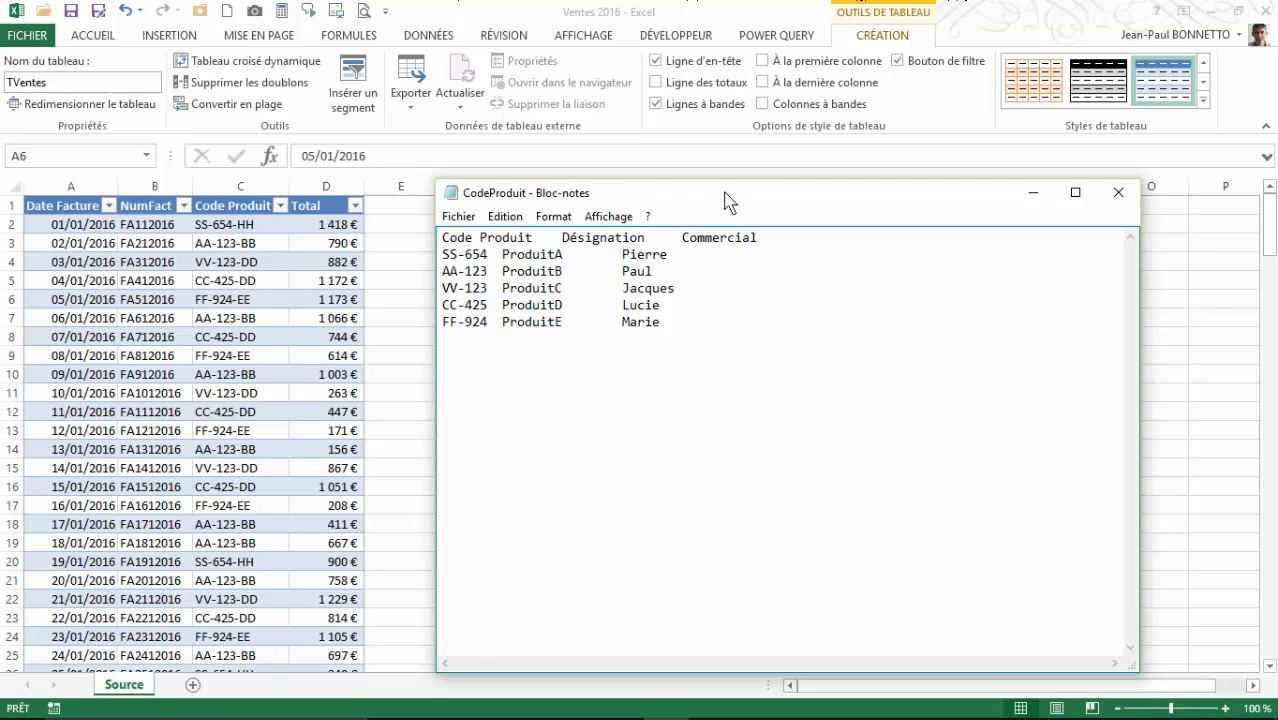
{"action": "mouse_move", "coordinate": [724, 193]}
{"action": "left_mouse_down"}
{"action": "mouse_move", "coordinate": [750, 194]}
{"action": "mouse_move", "coordinate": [714, 171]}
{"action": "left_mouse_up"}
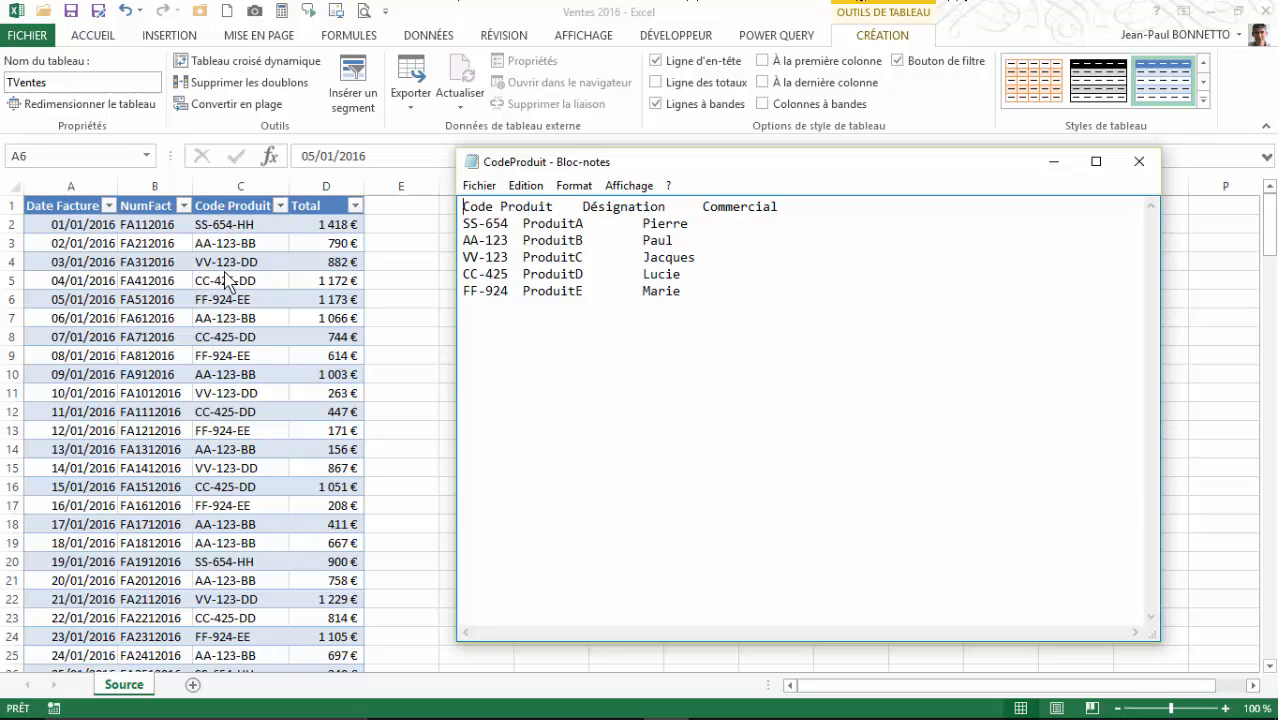
{"action": "left_click", "coordinate": [498, 208]}
{"action": "key", "text": "BackSpace"}
{"action": "left_click", "coordinate": [1139, 161]}
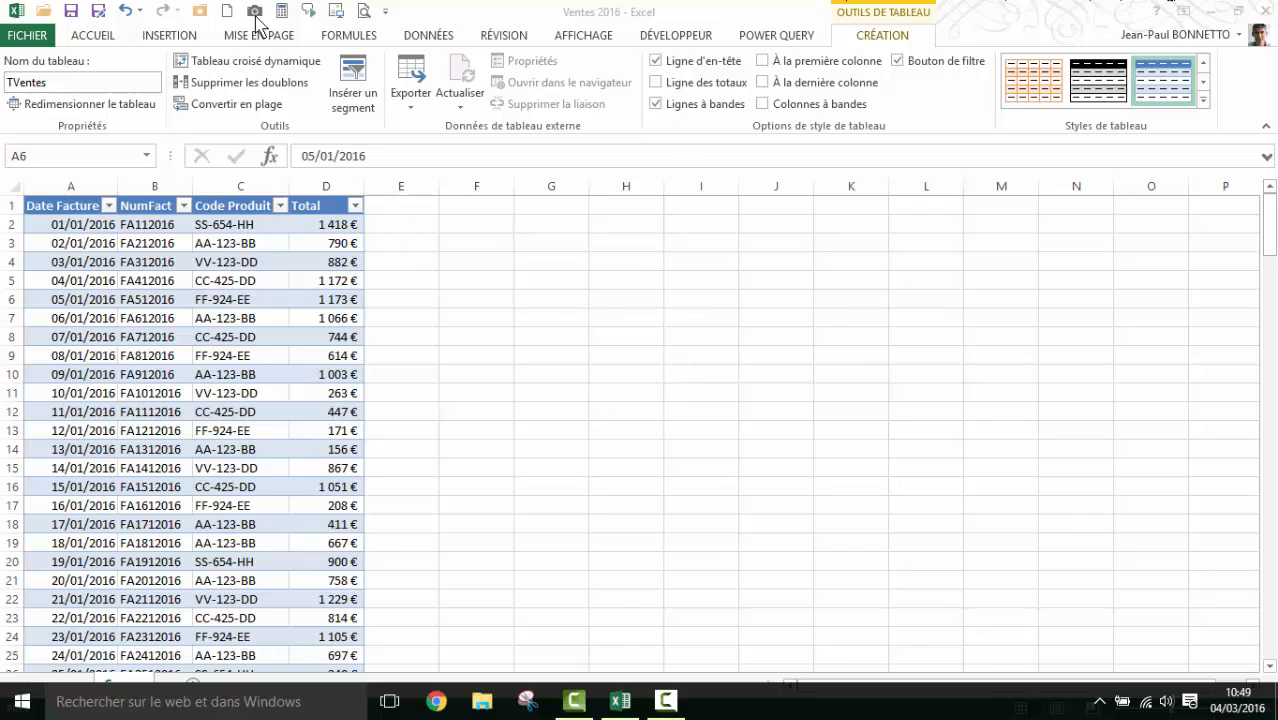
- Close the Ventes 2016 workbook and create a new blank workbook
{"action": "left_click", "coordinate": [46, 34]}
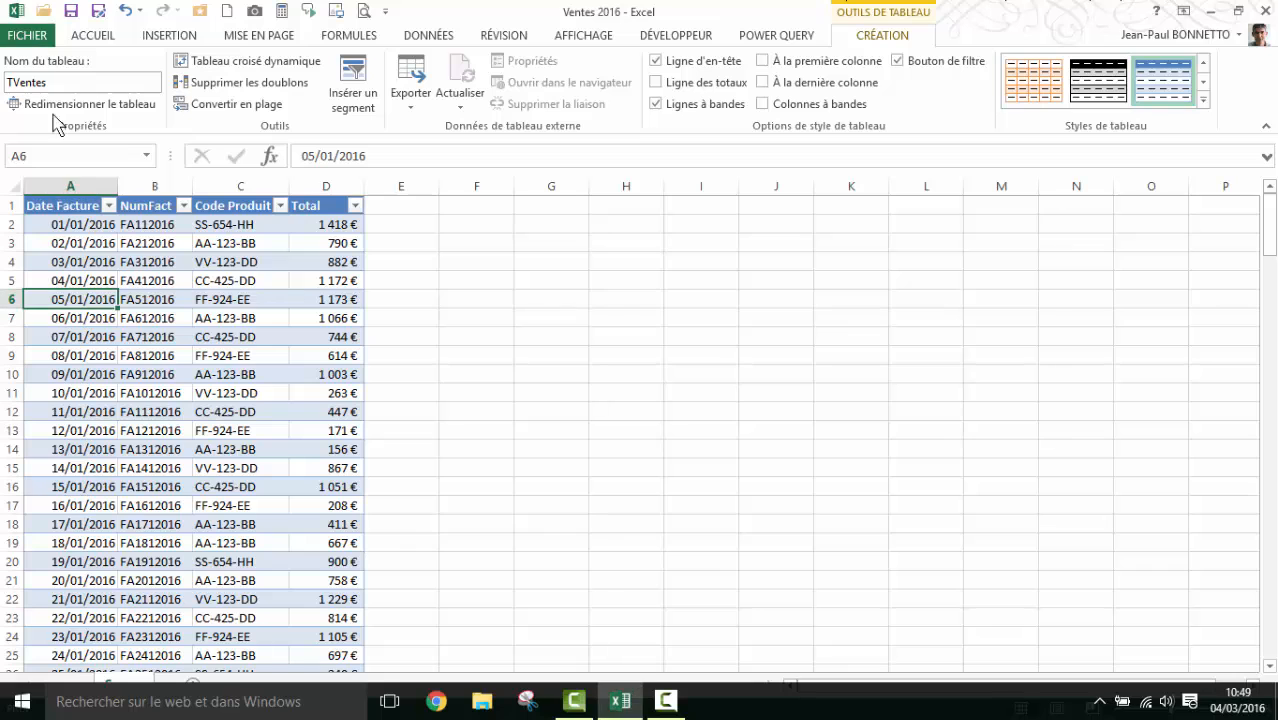
{"action": "left_click", "coordinate": [36, 35]}
{"action": "left_click", "coordinate": [45, 366]}
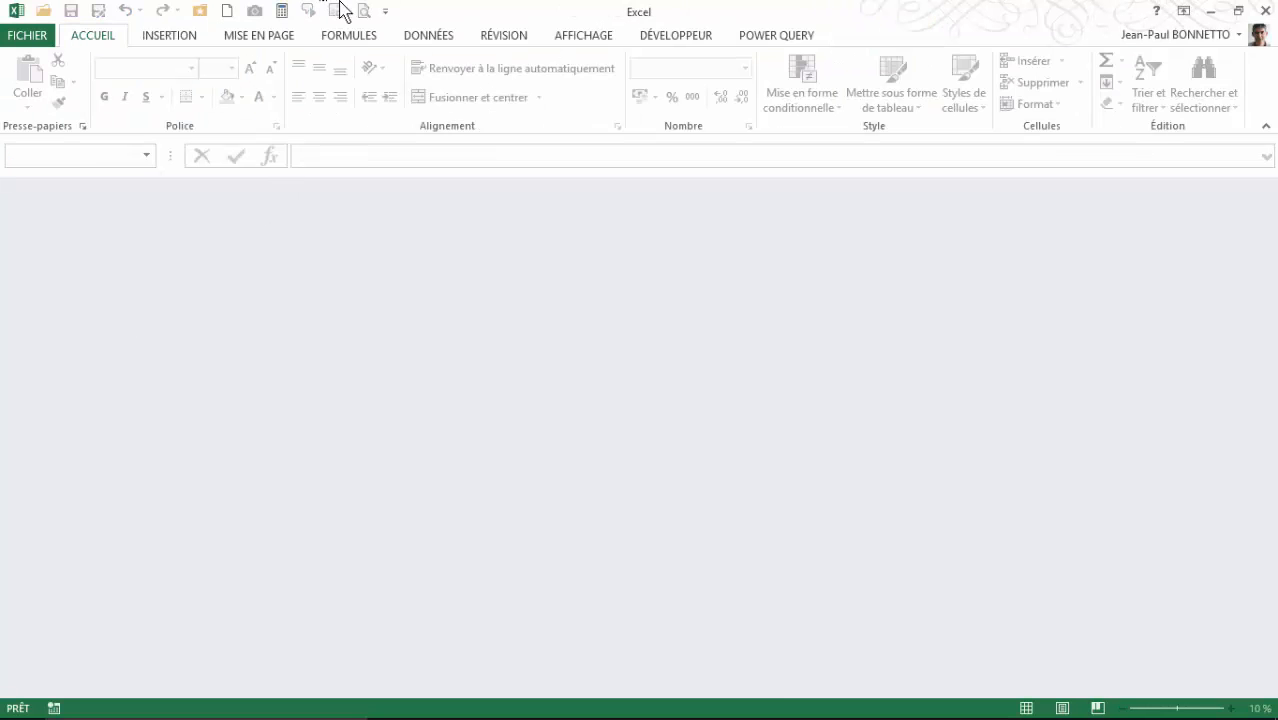
{"action": "left_click", "coordinate": [227, 11]}
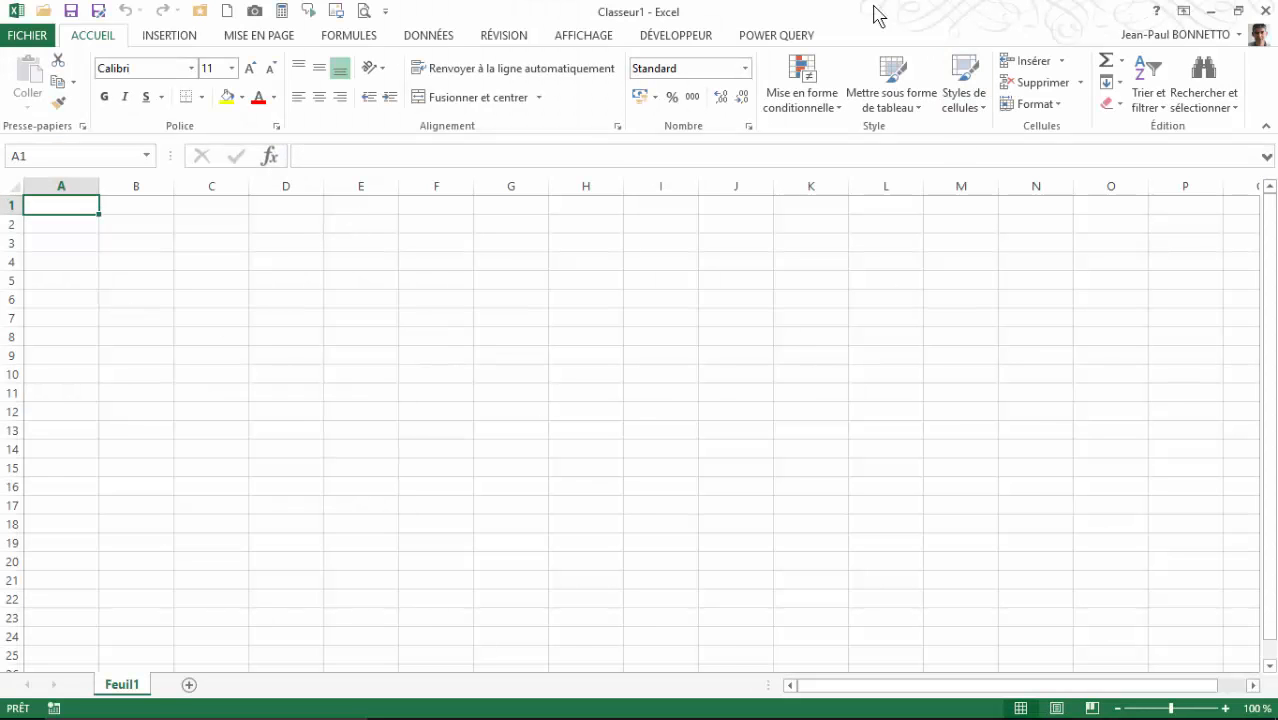
- Check the COM add-ins list in the Excel options for Microsoft Power Query pour Excel, leaving the settings as they are
{"action": "left_click", "coordinate": [776, 37]}
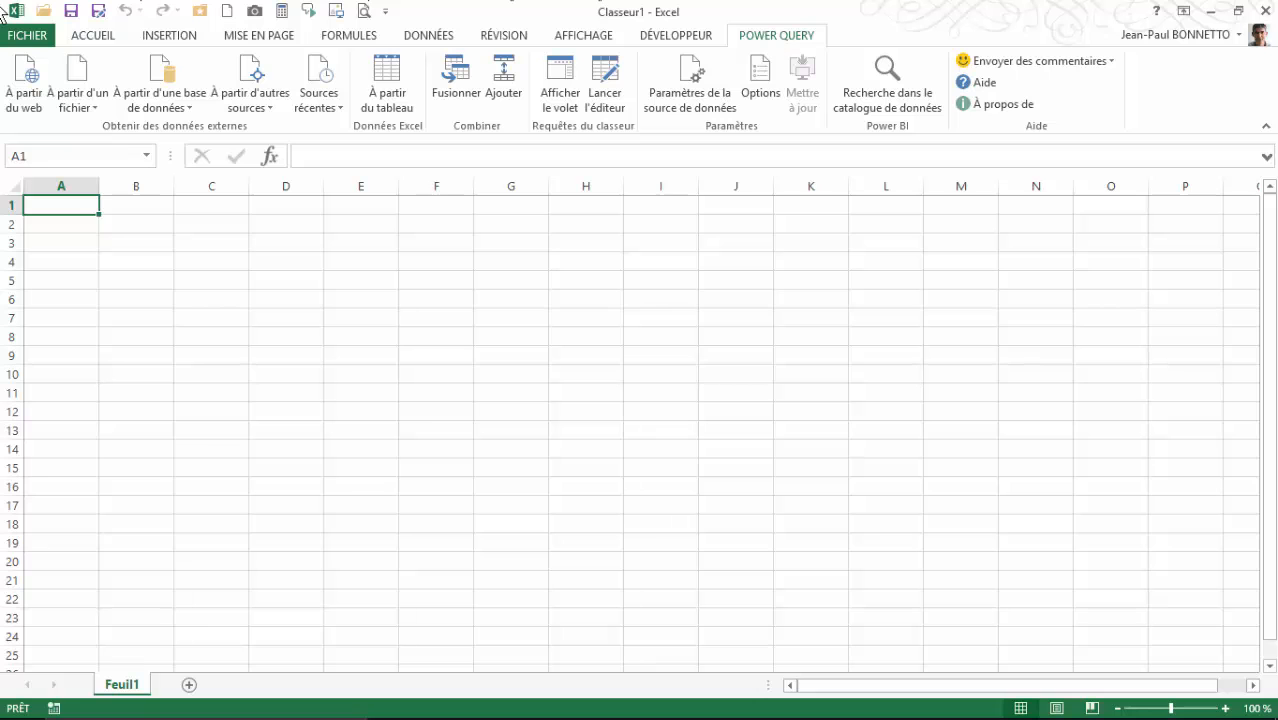
{"action": "left_click", "coordinate": [27, 36]}
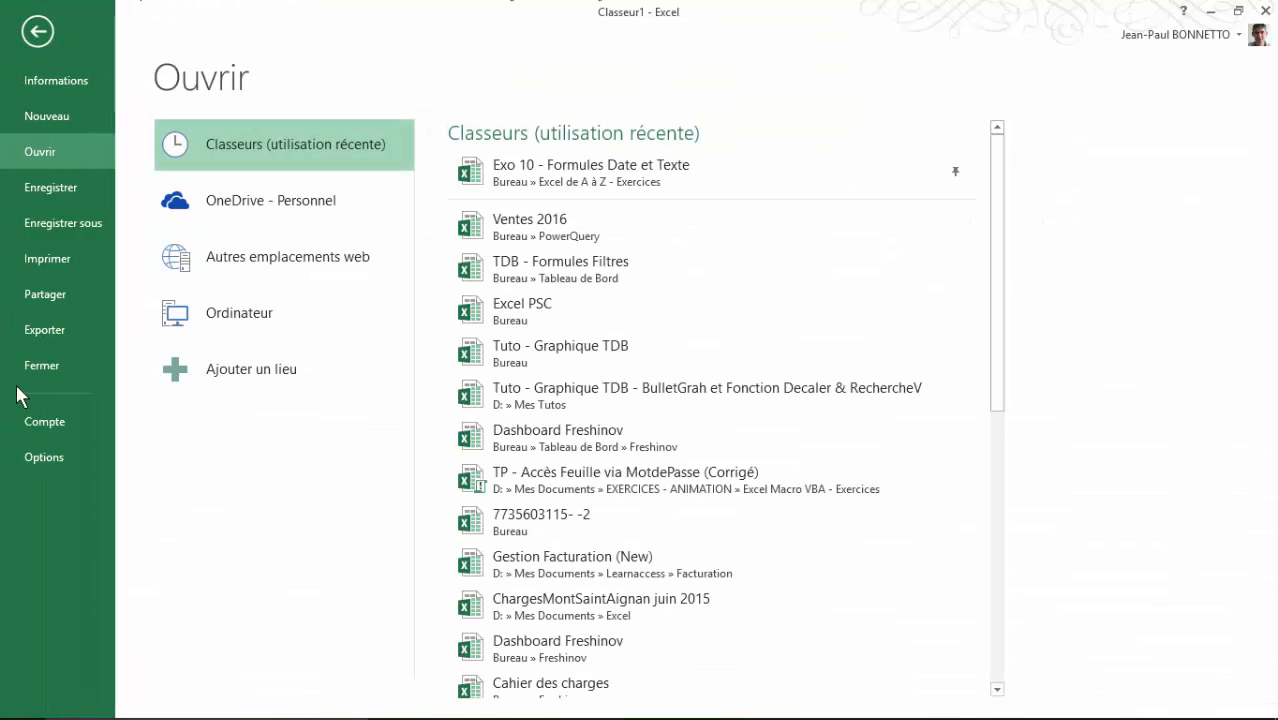
{"action": "left_click", "coordinate": [44, 456]}
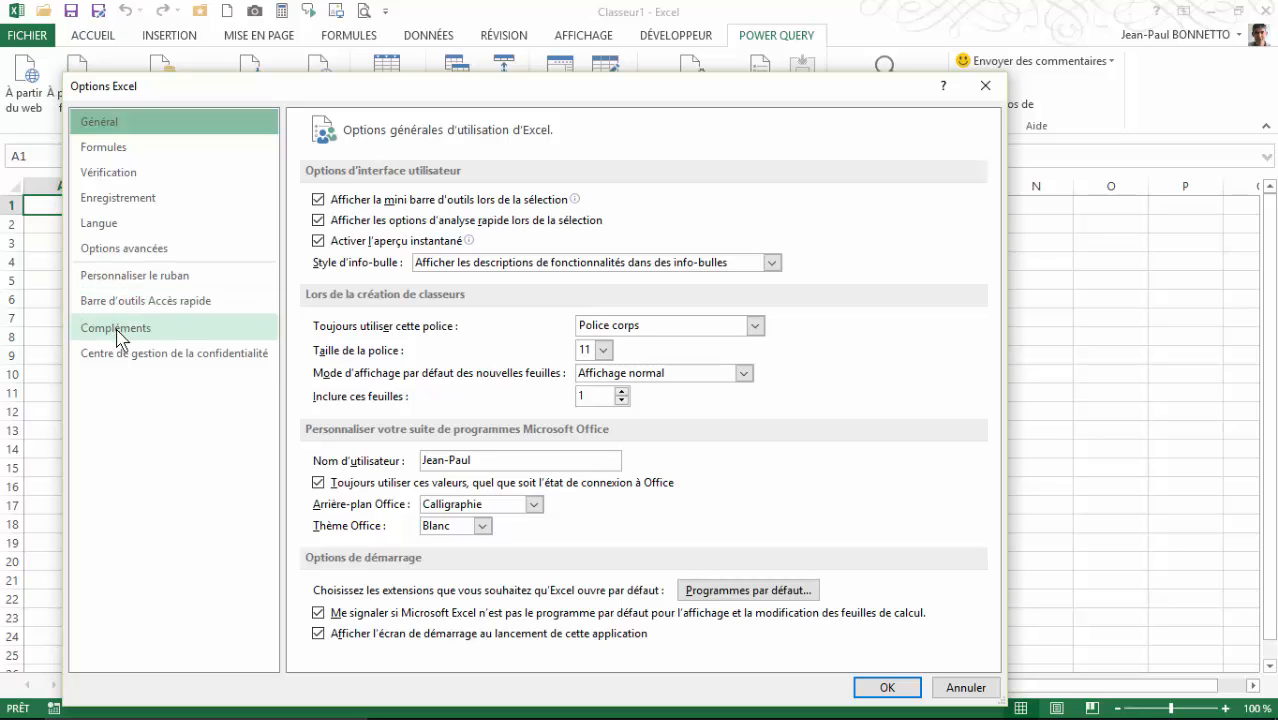
{"action": "left_click", "coordinate": [118, 333]}
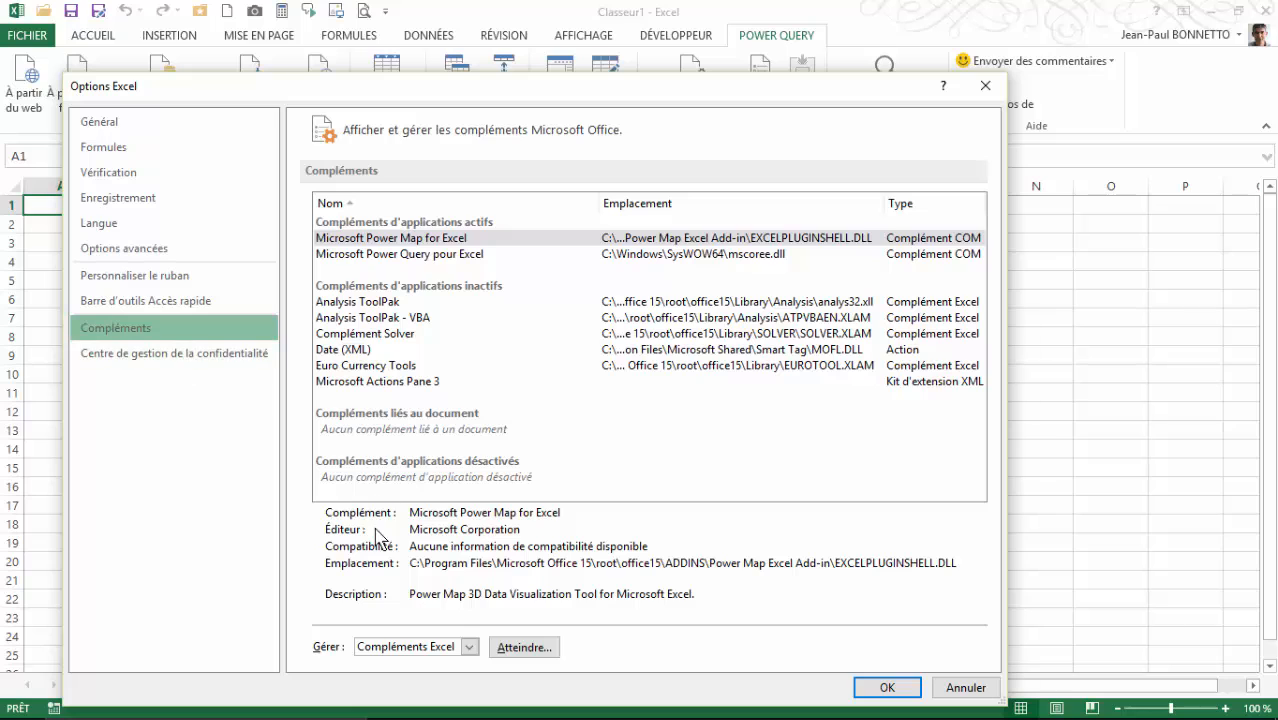
{"action": "left_click", "coordinate": [469, 647]}
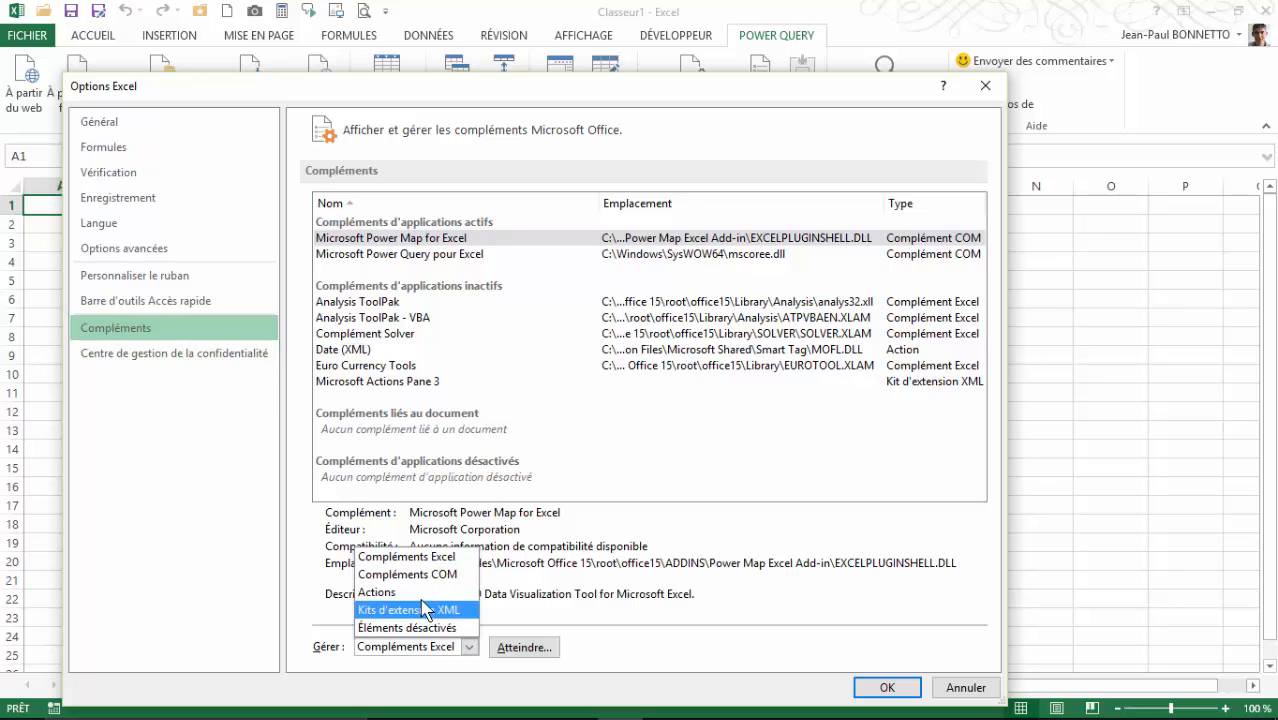
{"action": "left_click", "coordinate": [407, 575]}
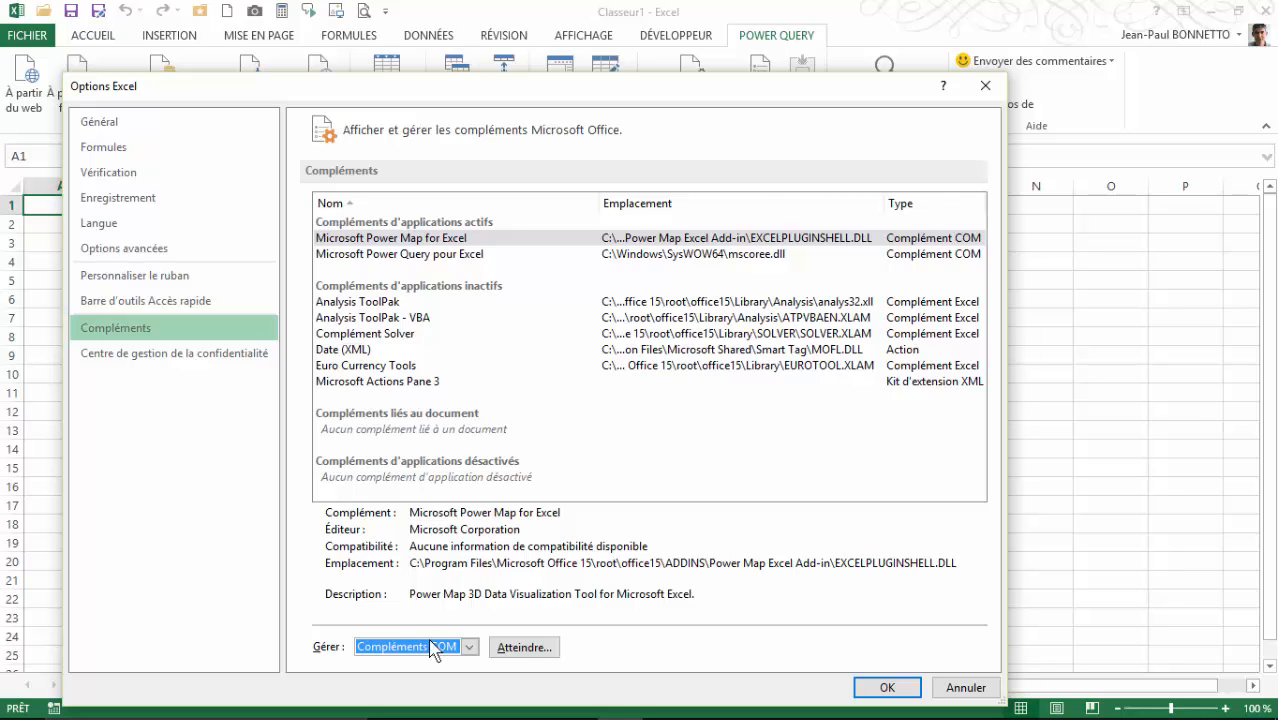
{"action": "left_click", "coordinate": [522, 648]}
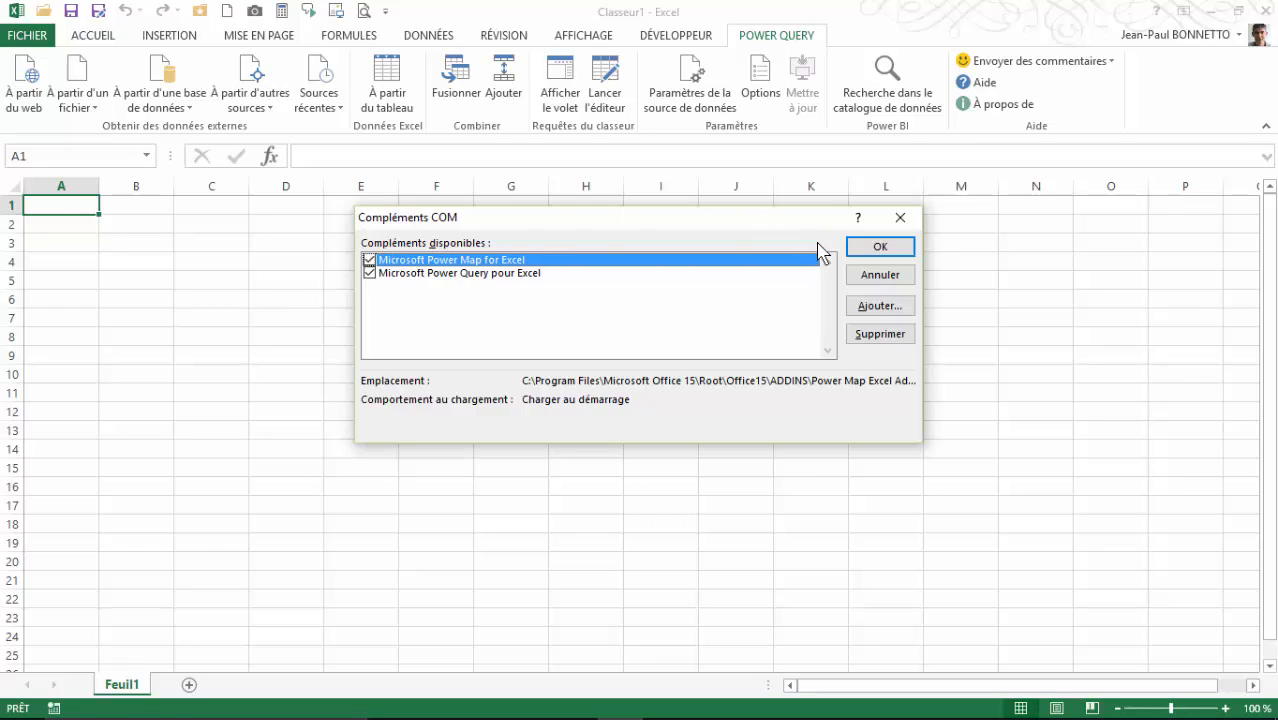
{"action": "left_click", "coordinate": [880, 276]}
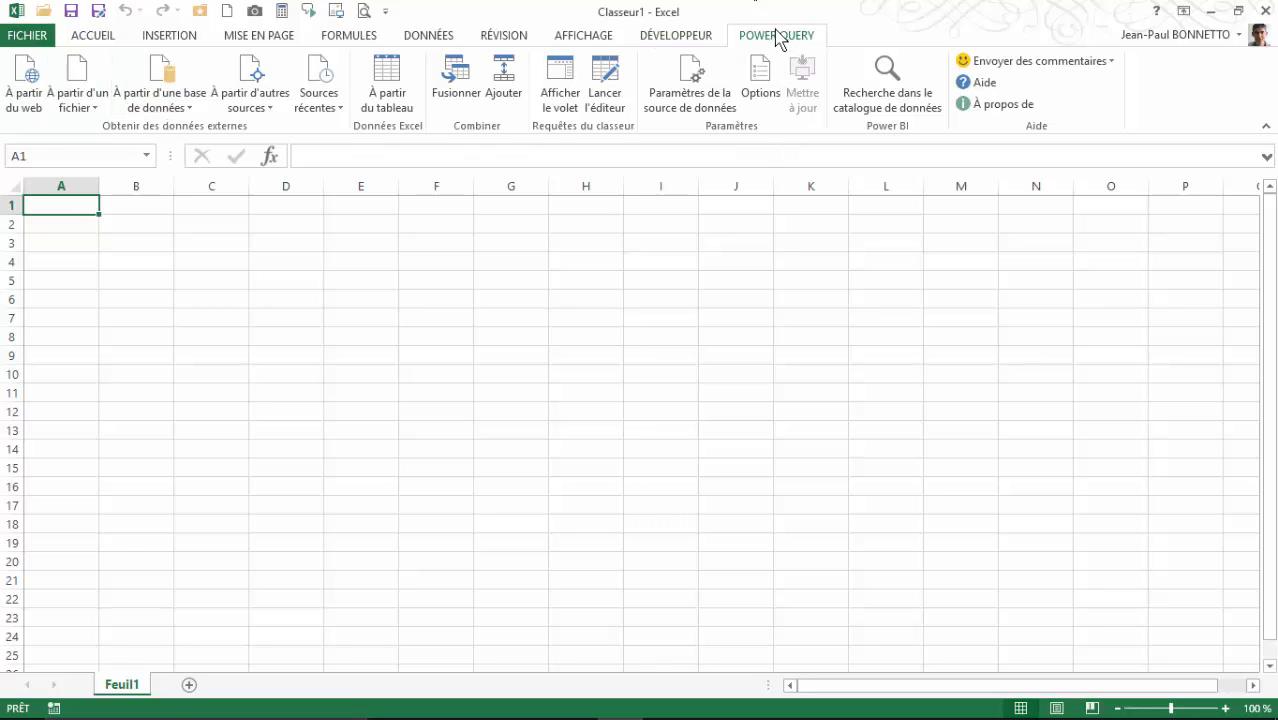
- Connect Power Query to the Excel workbook Ventes 2016 in the desktop's PowerQuery folder
{"action": "left_click", "coordinate": [88, 104]}
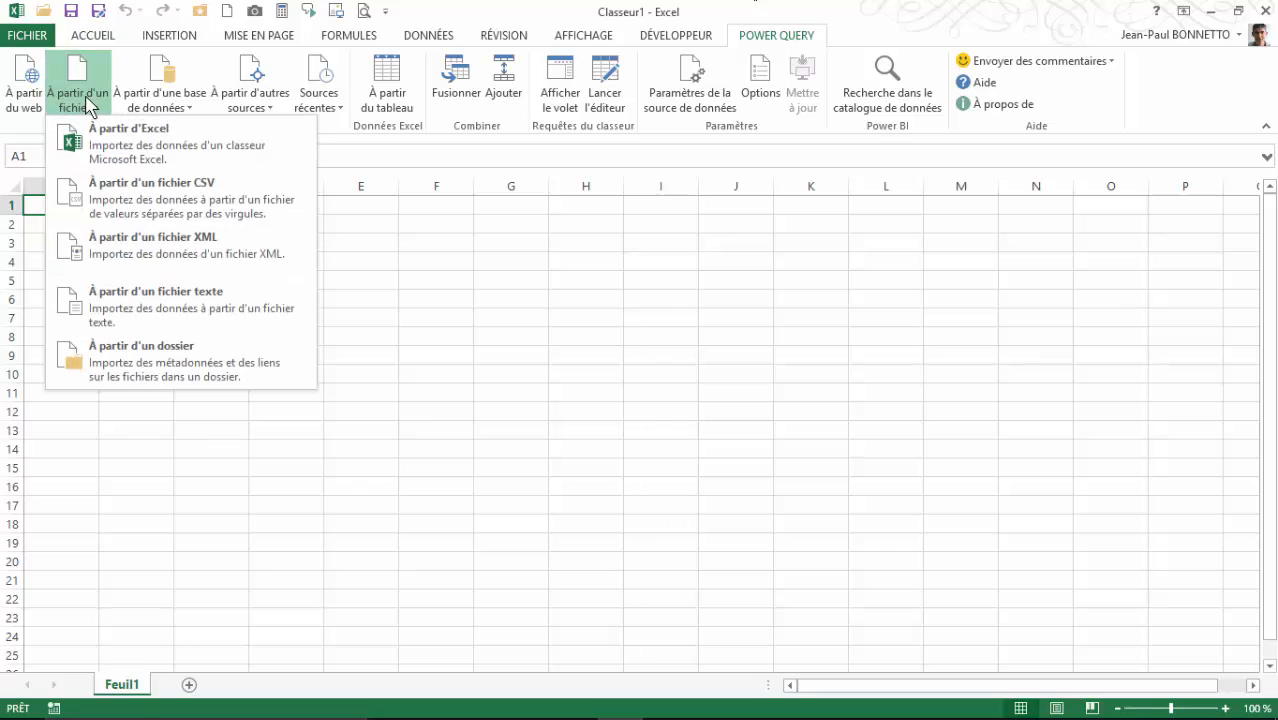
{"action": "left_click", "coordinate": [130, 160]}
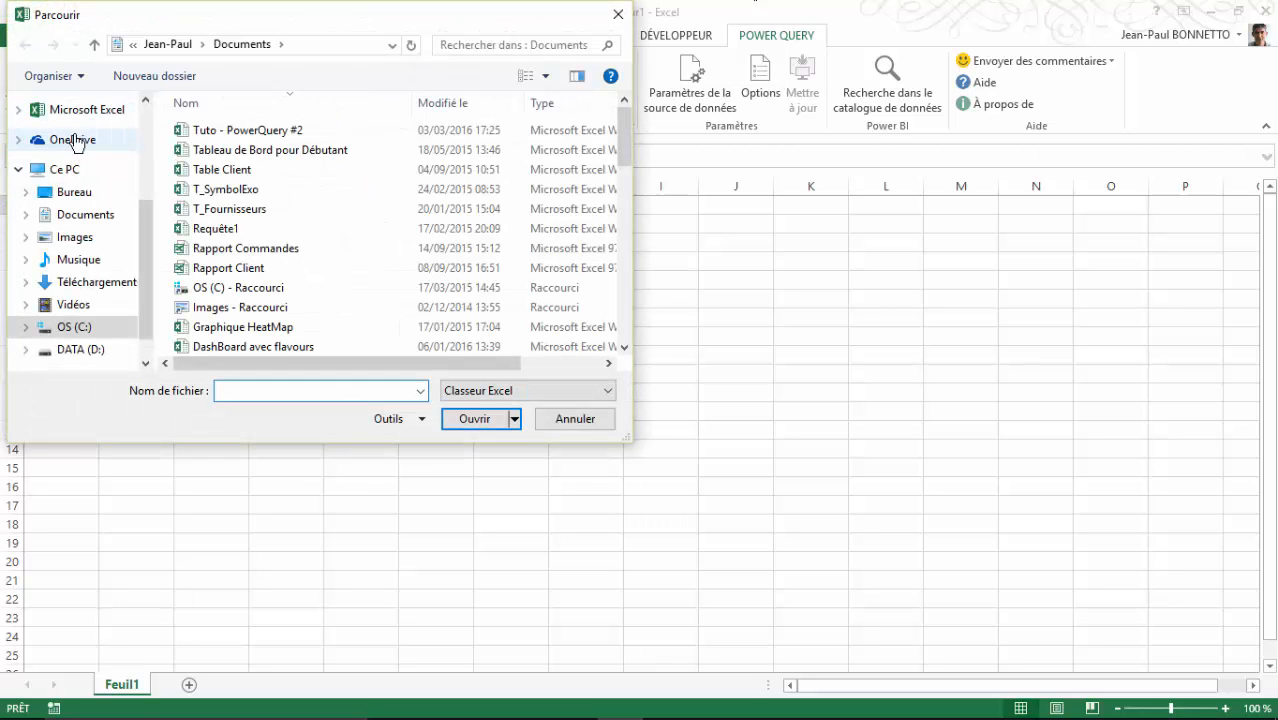
{"action": "left_click", "coordinate": [82, 196]}
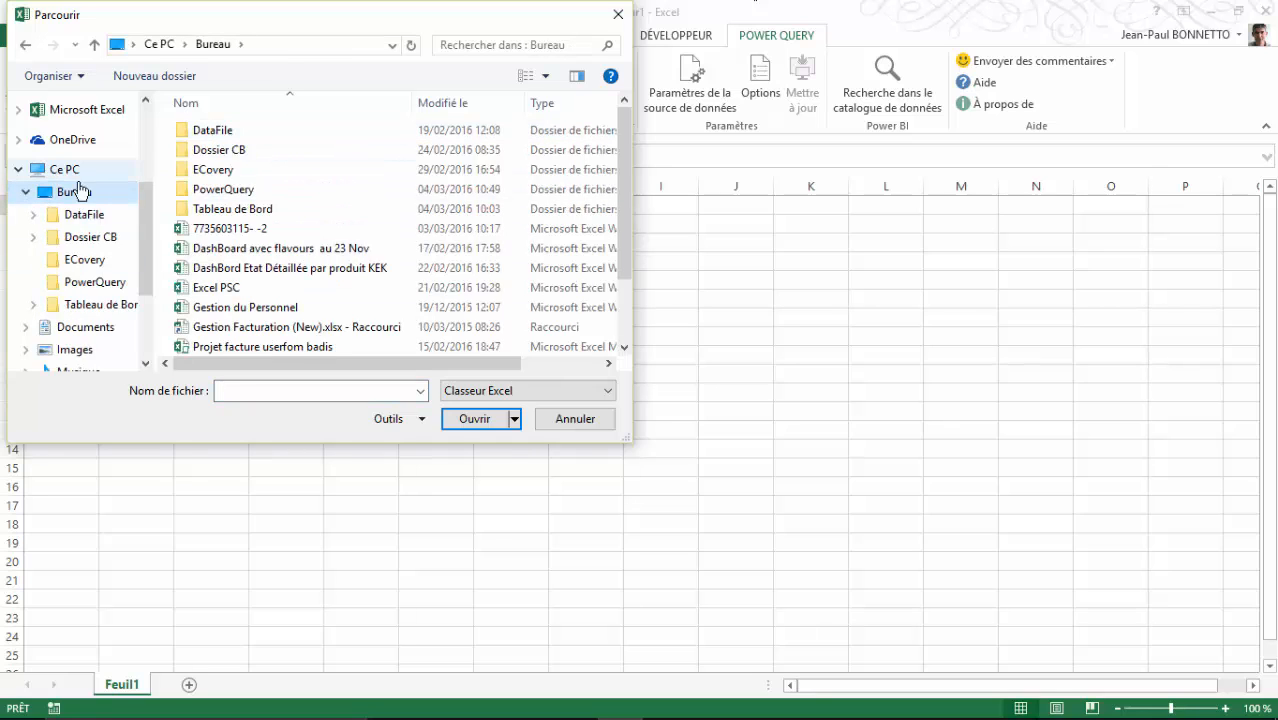
{"action": "double_click", "coordinate": [232, 193]}
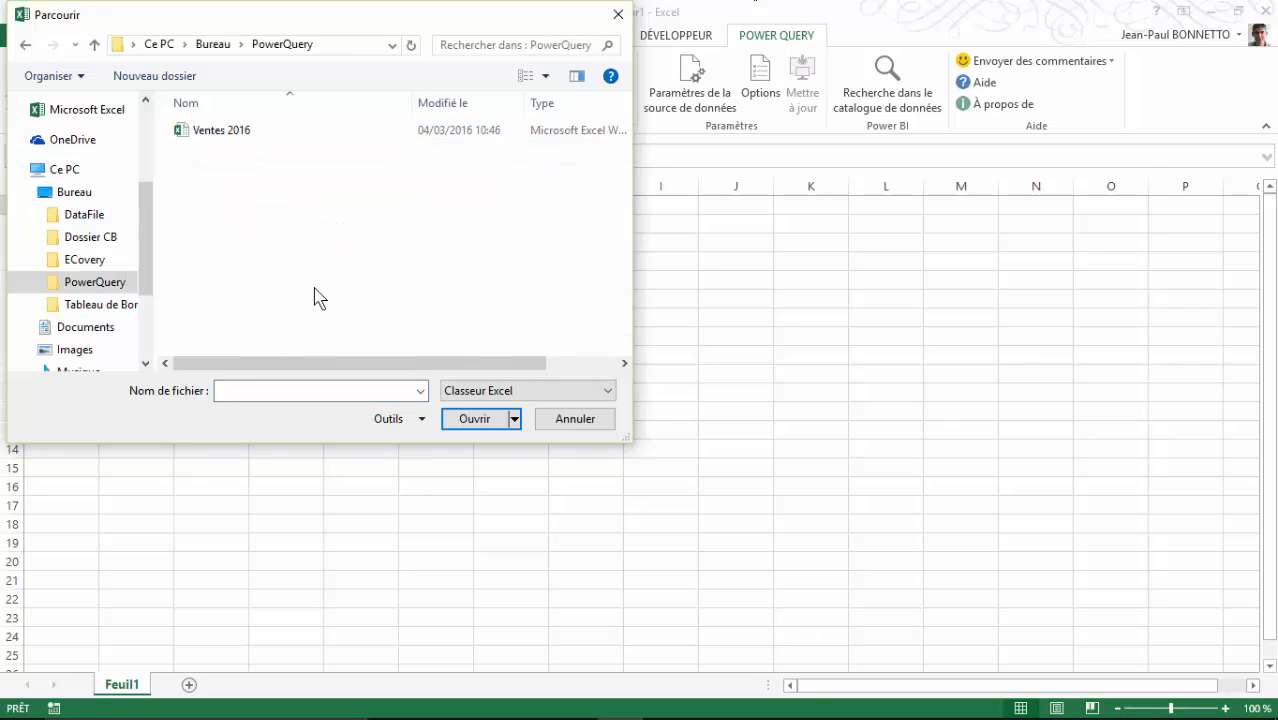
{"action": "left_click", "coordinate": [220, 131]}
{"action": "left_click", "coordinate": [470, 419]}
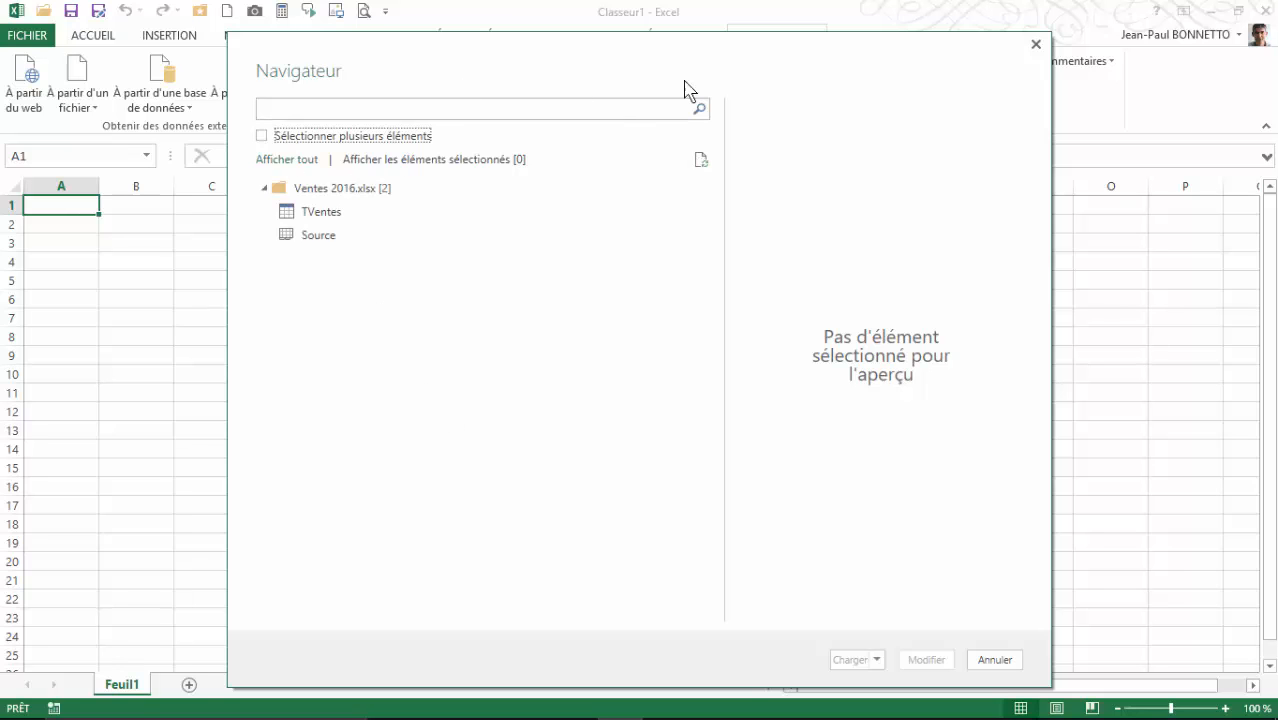
{"action": "left_click_drag", "start_coordinate": [725, 58], "coordinate": [891, 50]}
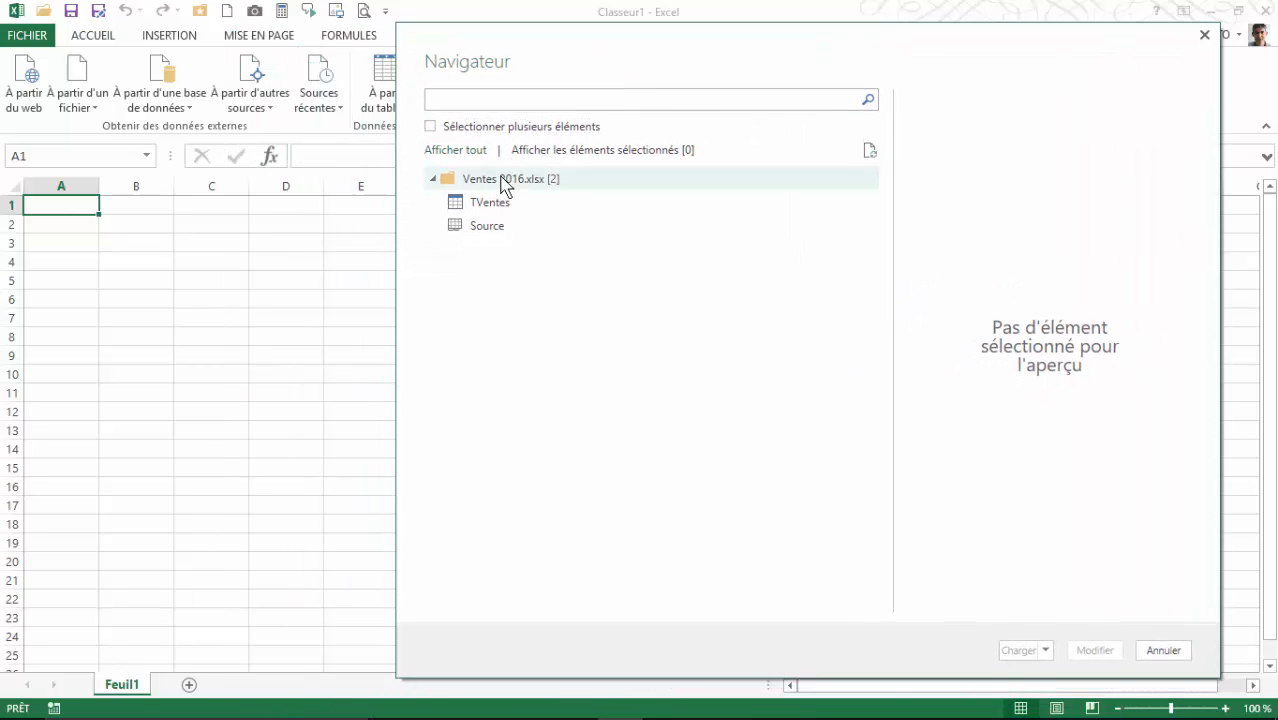
- Preview the TVentes table of Ventes 2016.xlsx and open it for editing in the query editor
{"action": "left_click", "coordinate": [481, 205]}
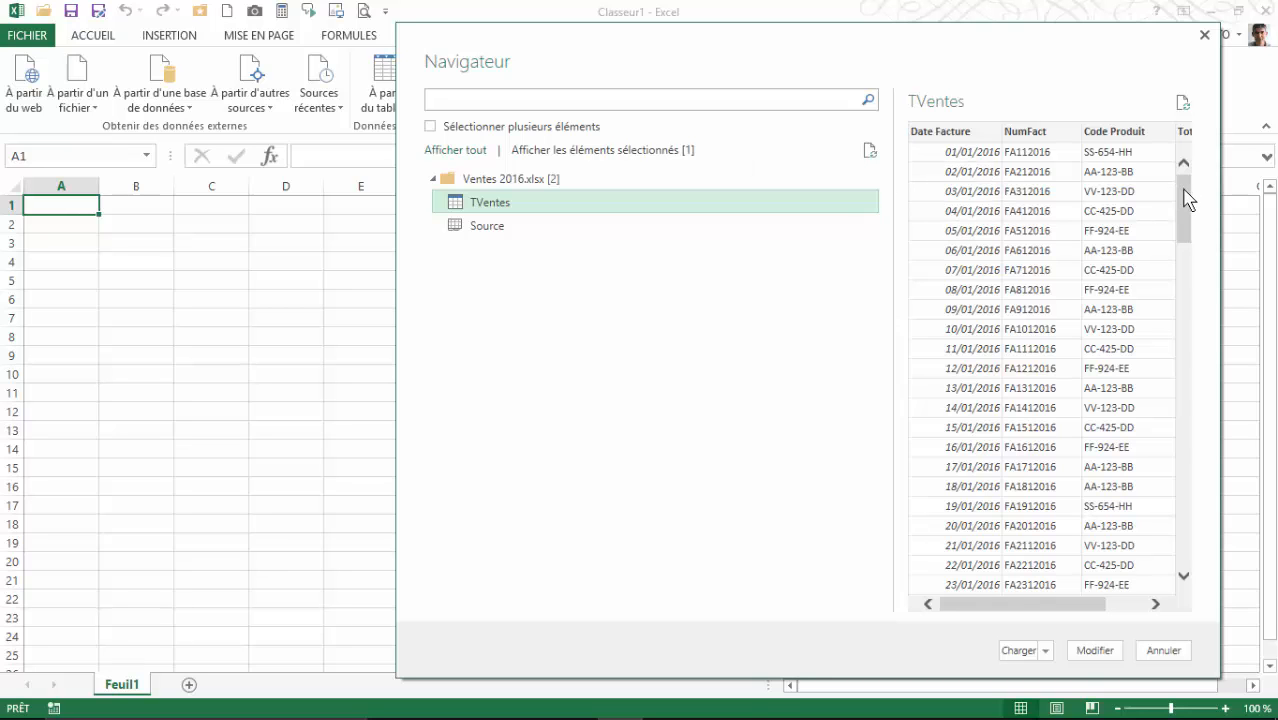
{"action": "left_click_drag", "start_coordinate": [1187, 197], "coordinate": [1153, 317]}
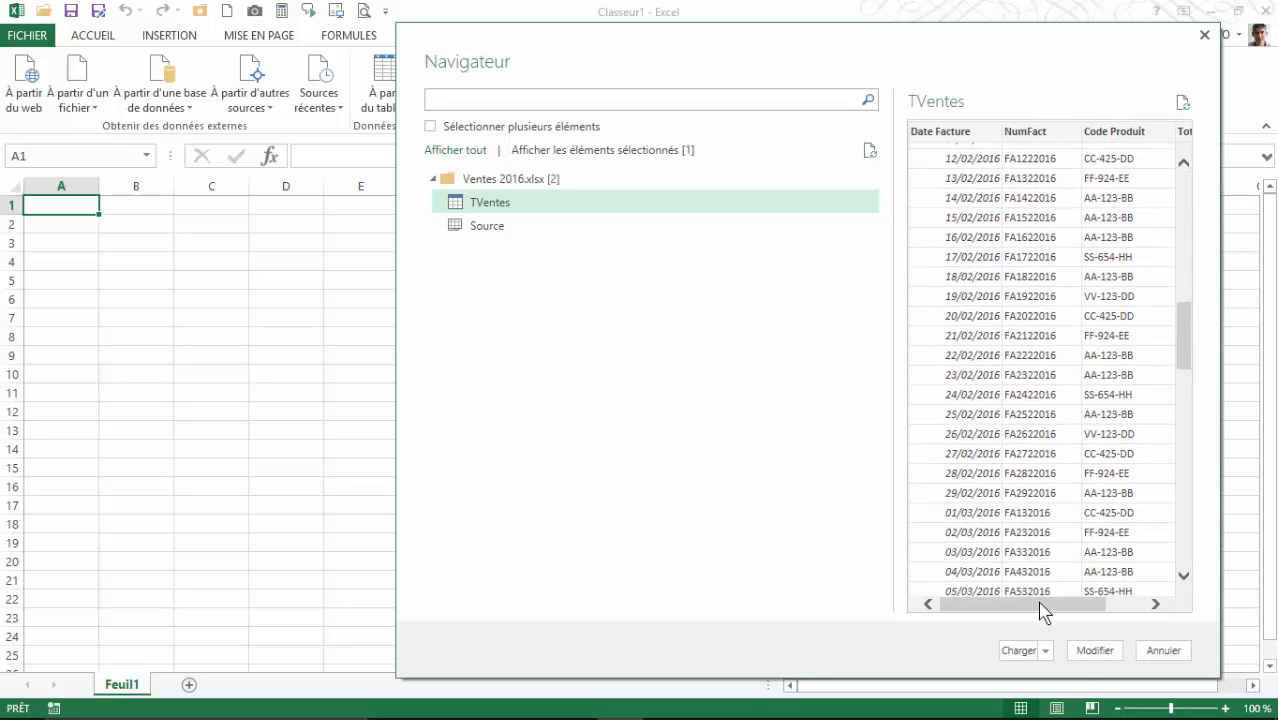
{"action": "left_click_drag", "start_coordinate": [1039, 603], "coordinate": [1113, 528]}
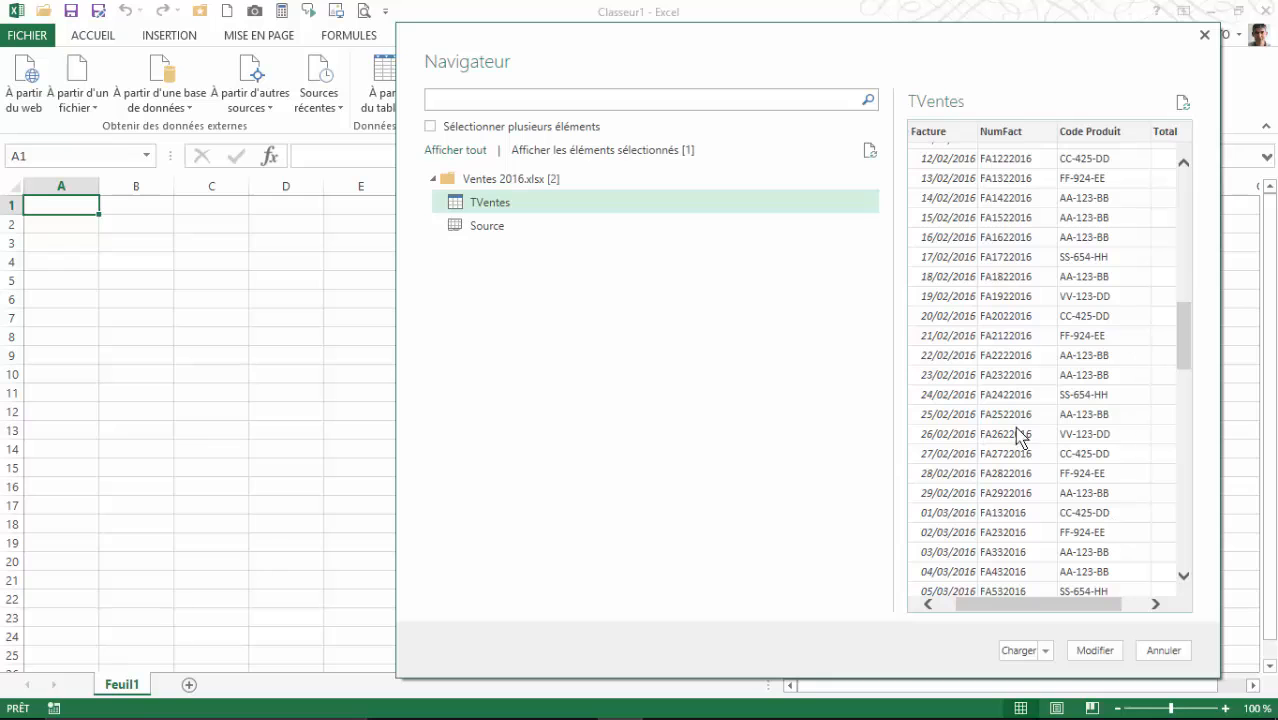
{"action": "left_click", "coordinate": [1095, 651]}
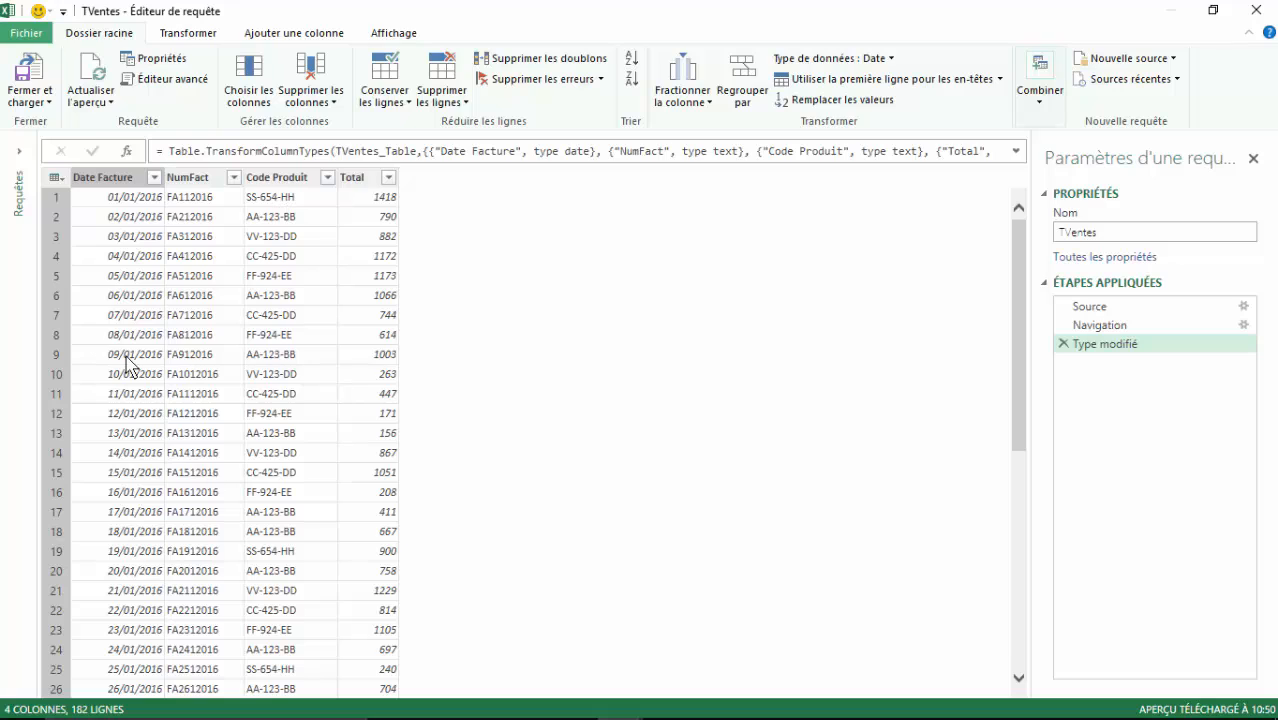
- Split the Code Produit column by the custom delimiter "-" at the rightmost delimiter only
{"action": "left_click", "coordinate": [292, 178]}
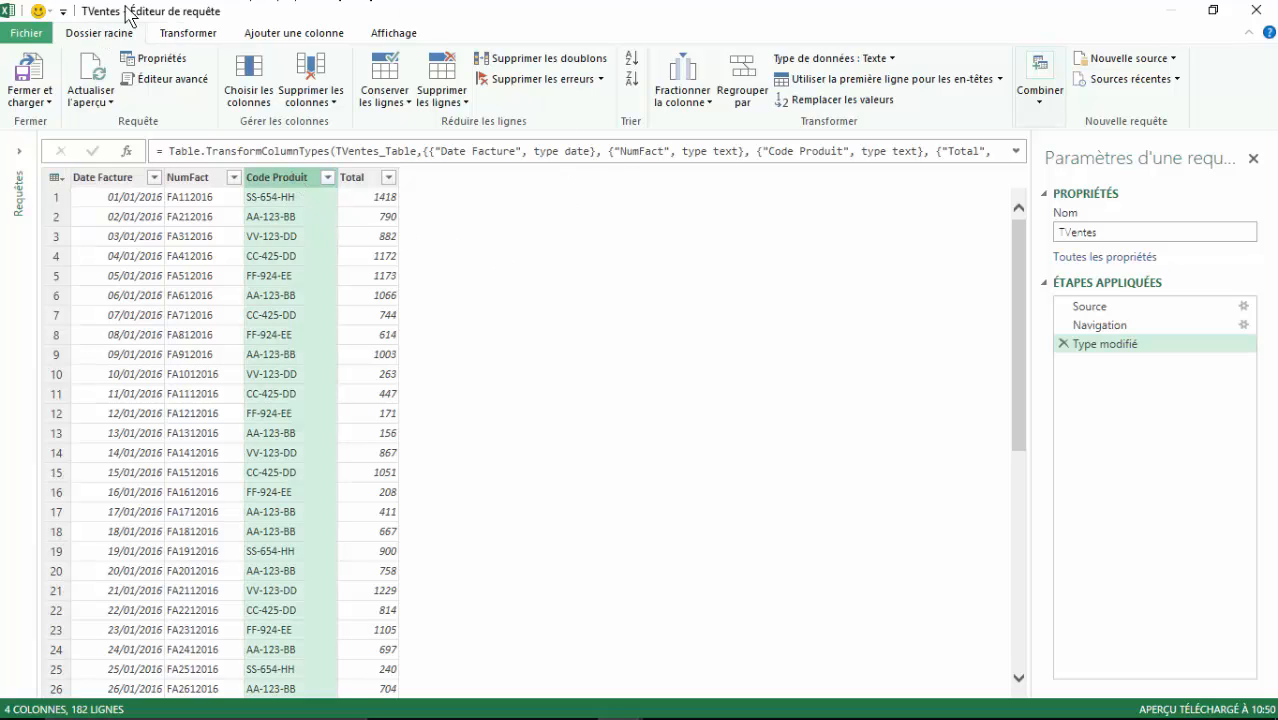
{"action": "left_click", "coordinate": [703, 101]}
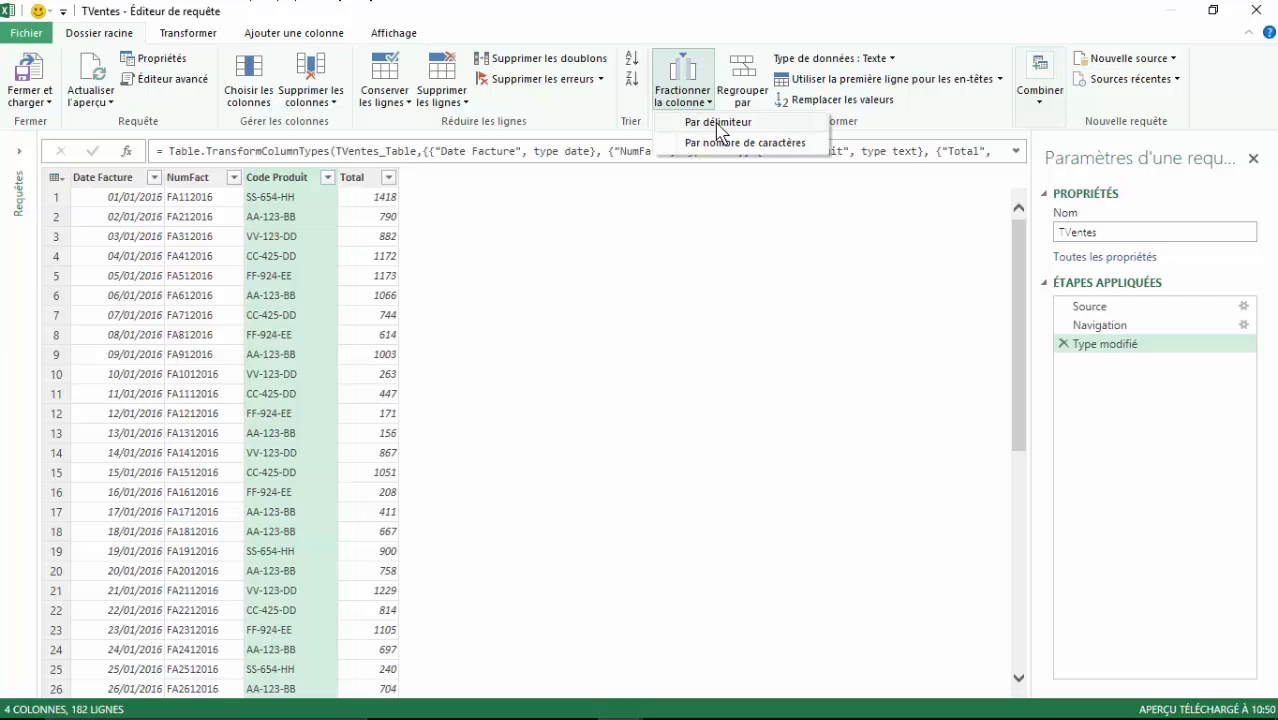
{"action": "left_click", "coordinate": [712, 122]}
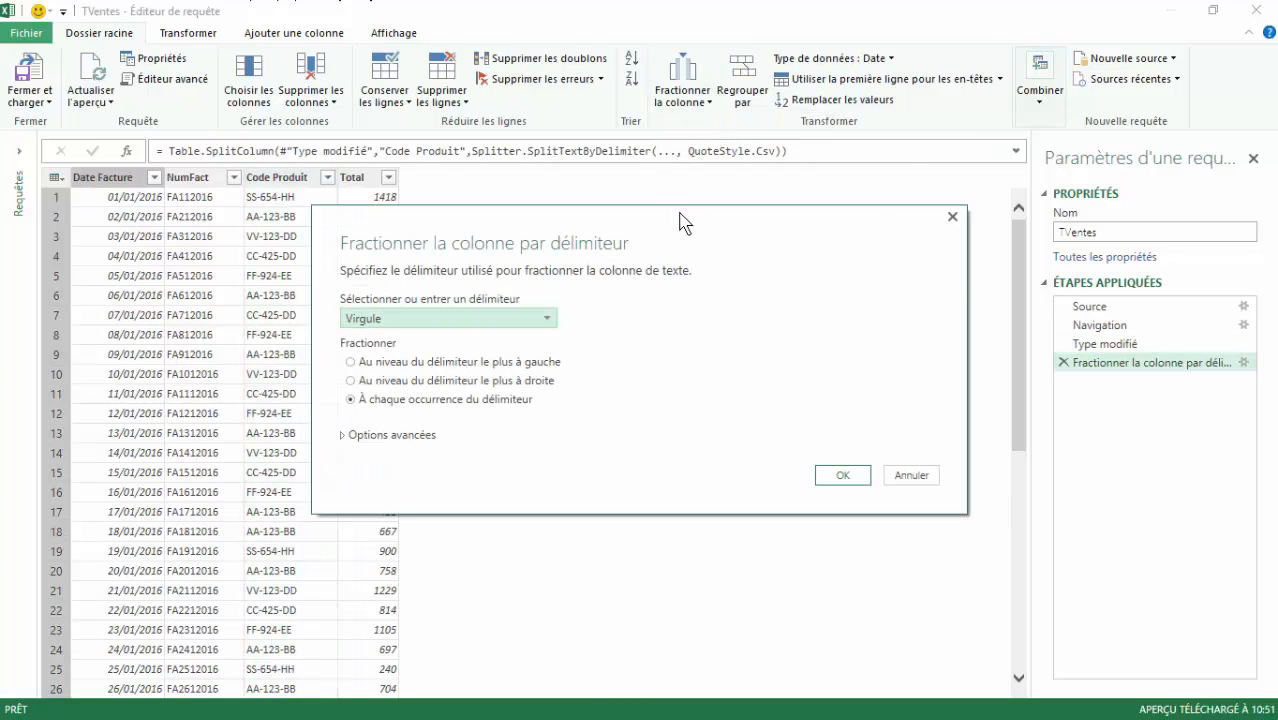
{"action": "left_click_drag", "start_coordinate": [682, 222], "coordinate": [810, 198]}
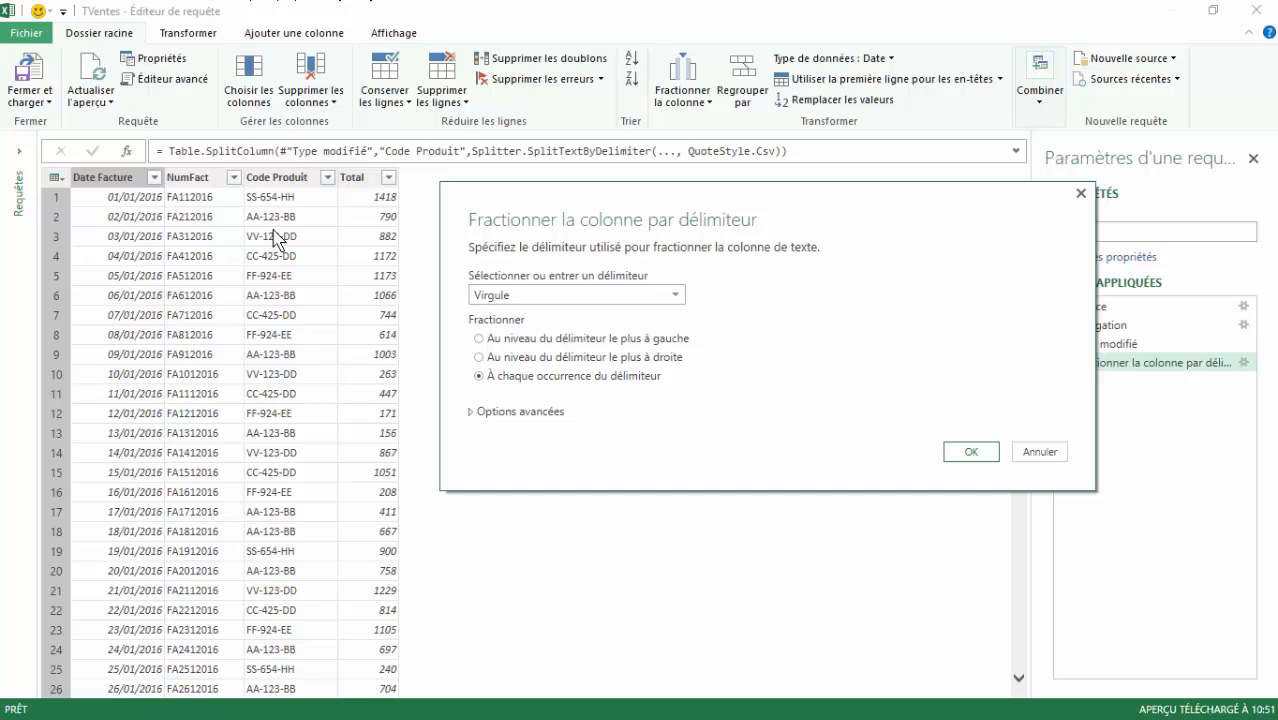
{"action": "left_click", "coordinate": [676, 295]}
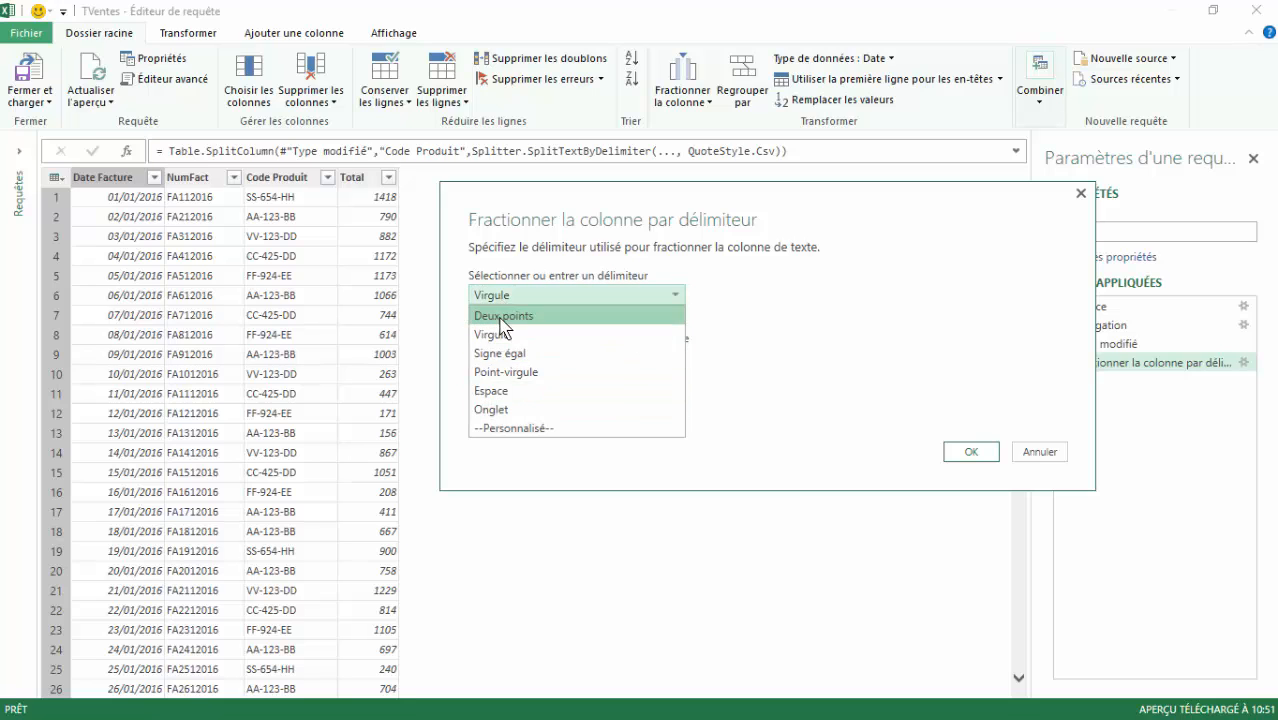
{"action": "left_click", "coordinate": [507, 428]}
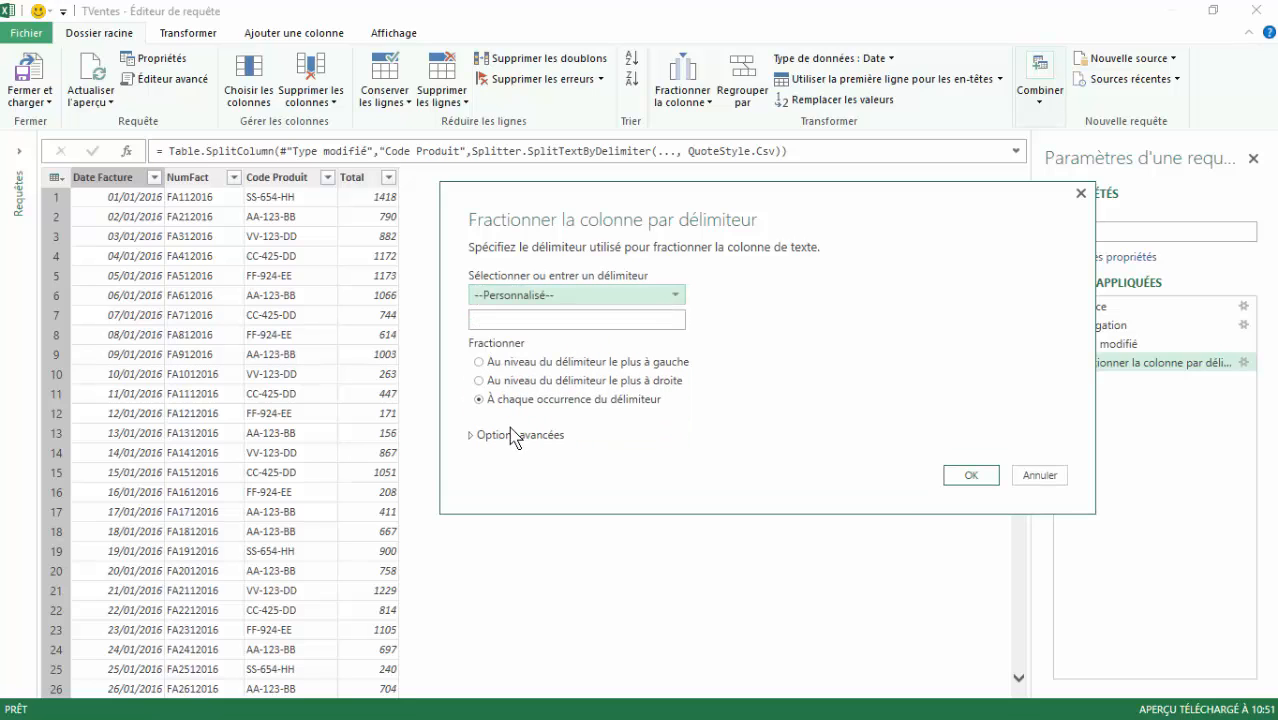
{"action": "left_click", "coordinate": [488, 320]}
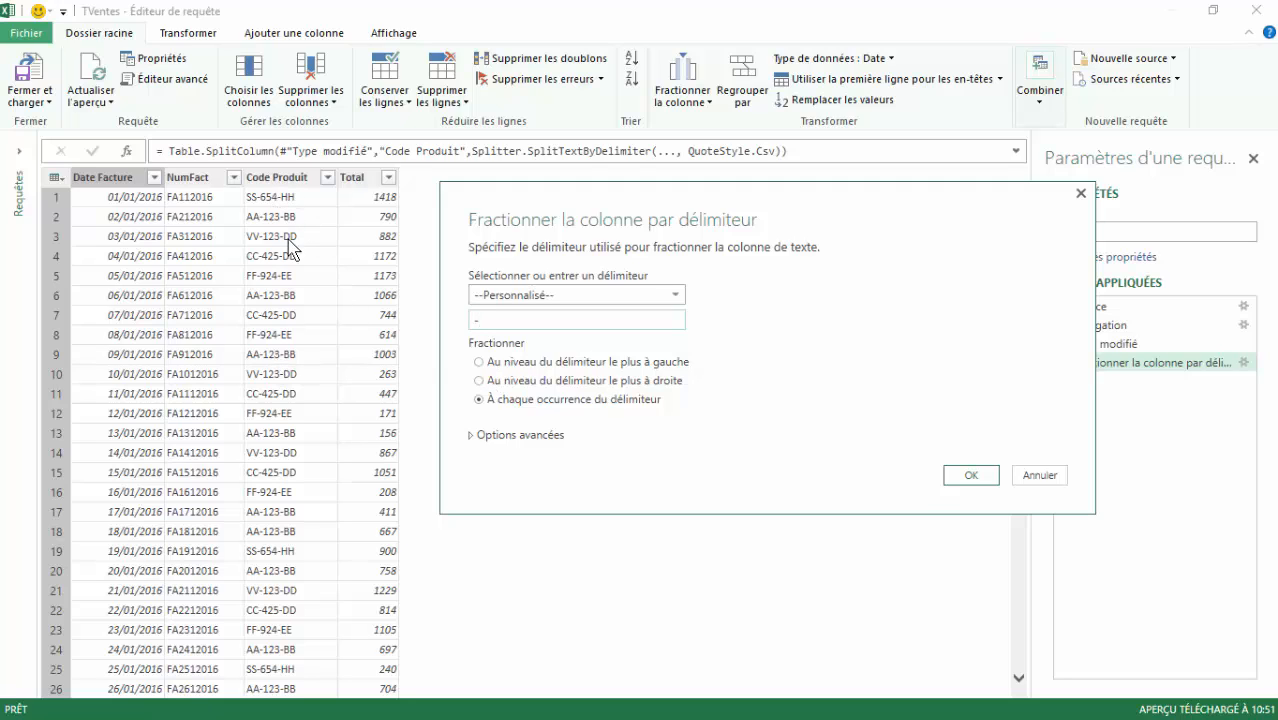
{"action": "left_click", "coordinate": [480, 381]}
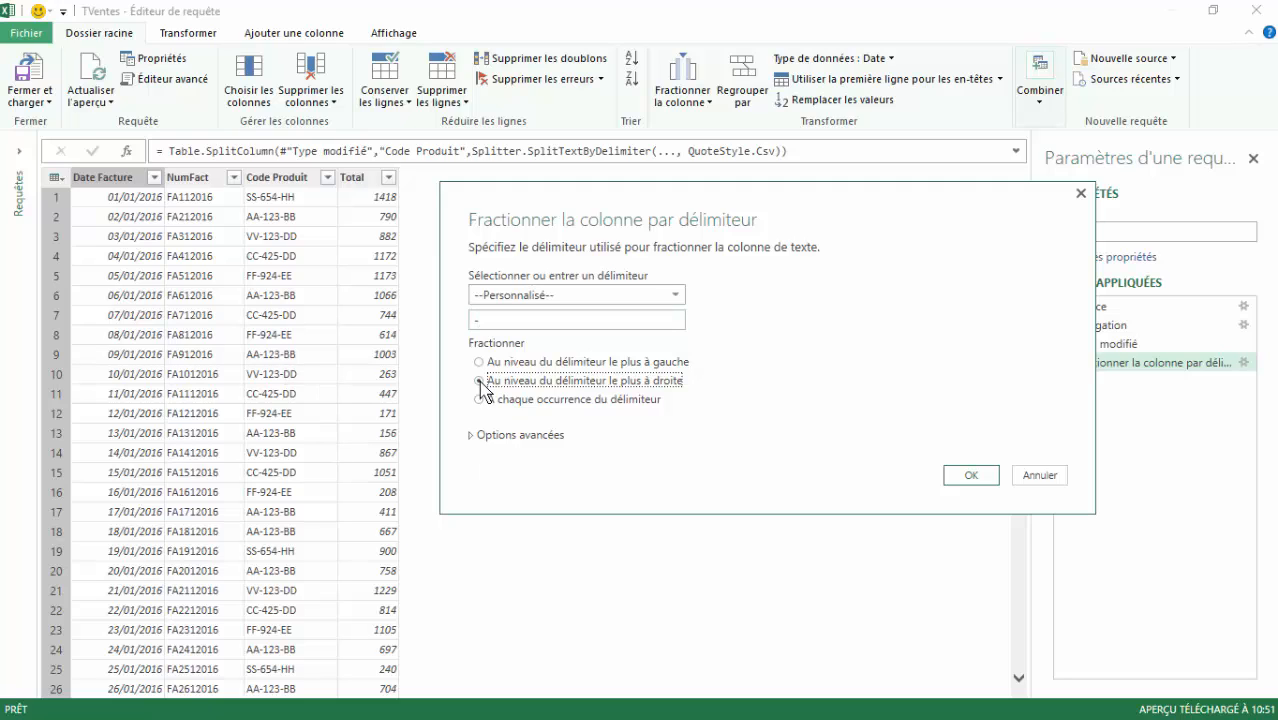
{"action": "left_click", "coordinate": [972, 476]}
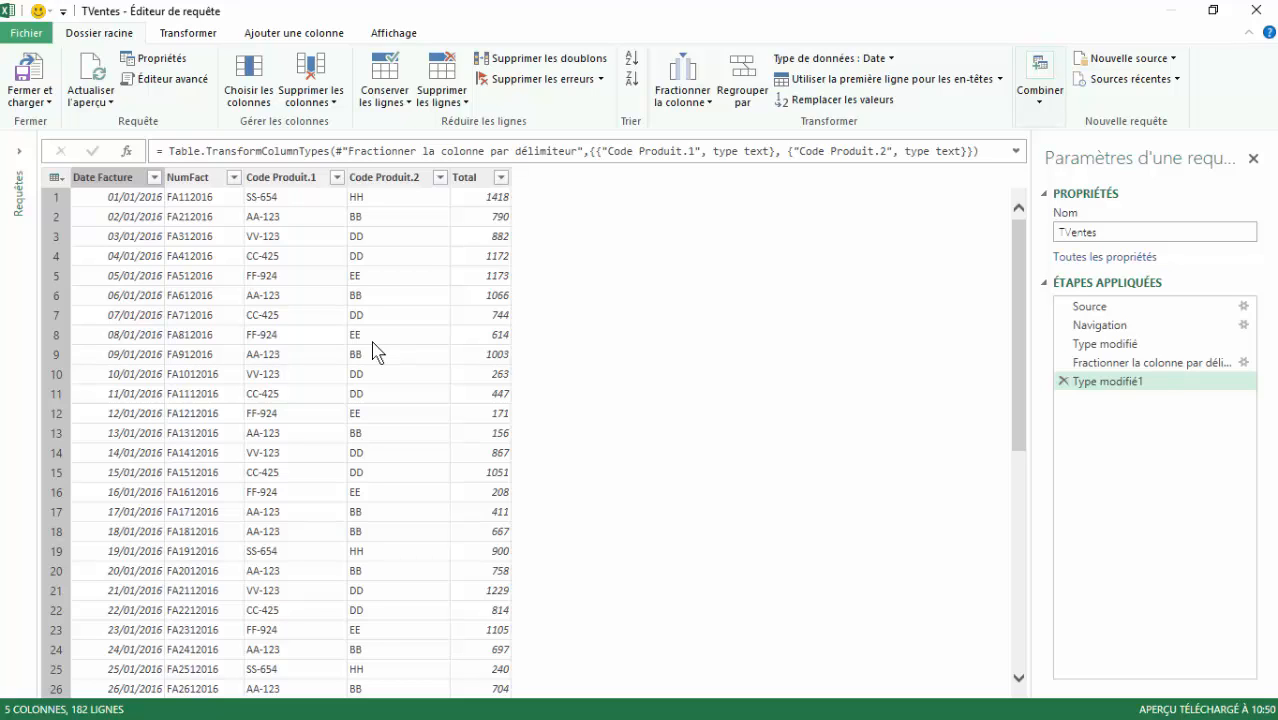
- Delete the Code Produit.2 column and rename the Code Produit.1 column as Code Produit
{"action": "left_click", "coordinate": [378, 180]}
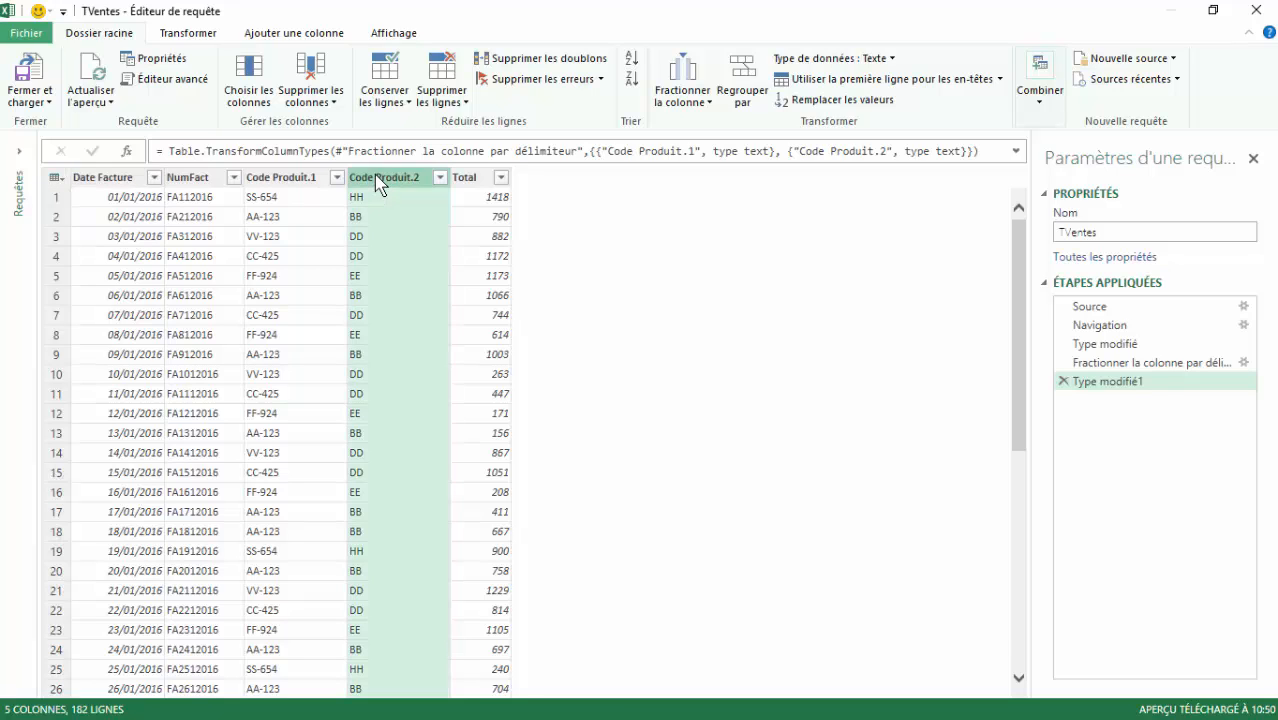
{"action": "right_click", "coordinate": [375, 180]}
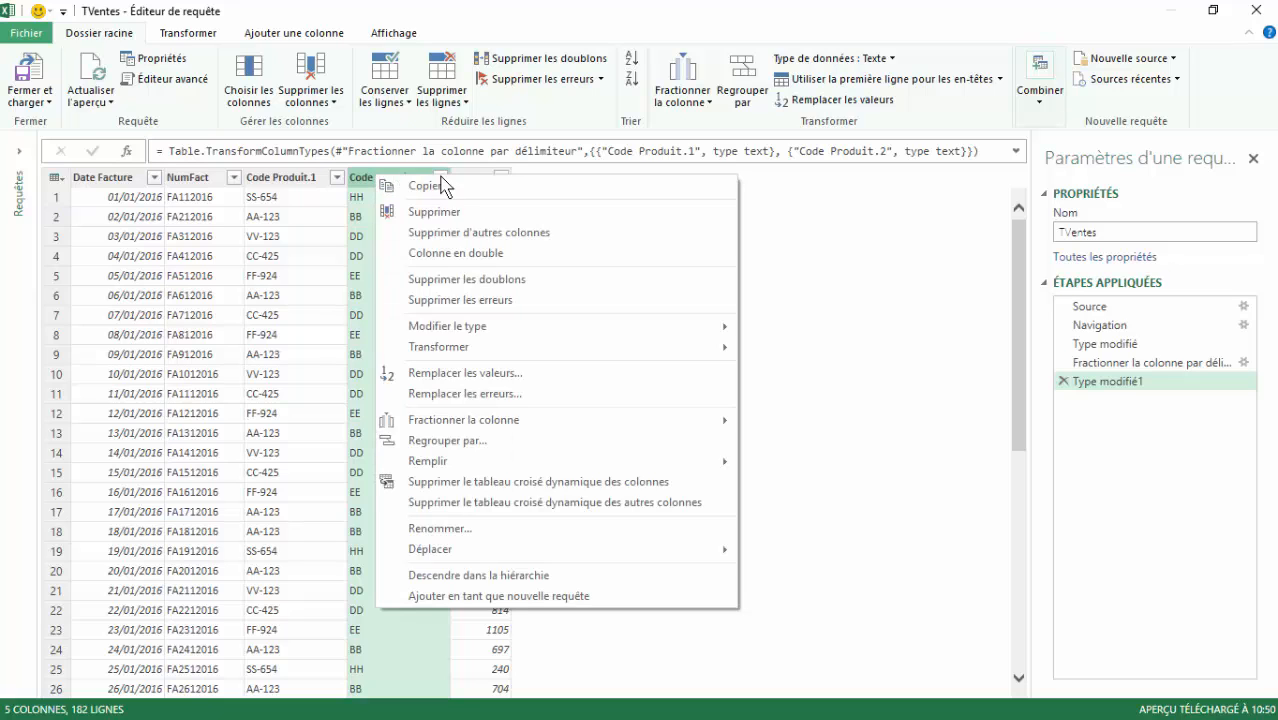
{"action": "left_click", "coordinate": [422, 211]}
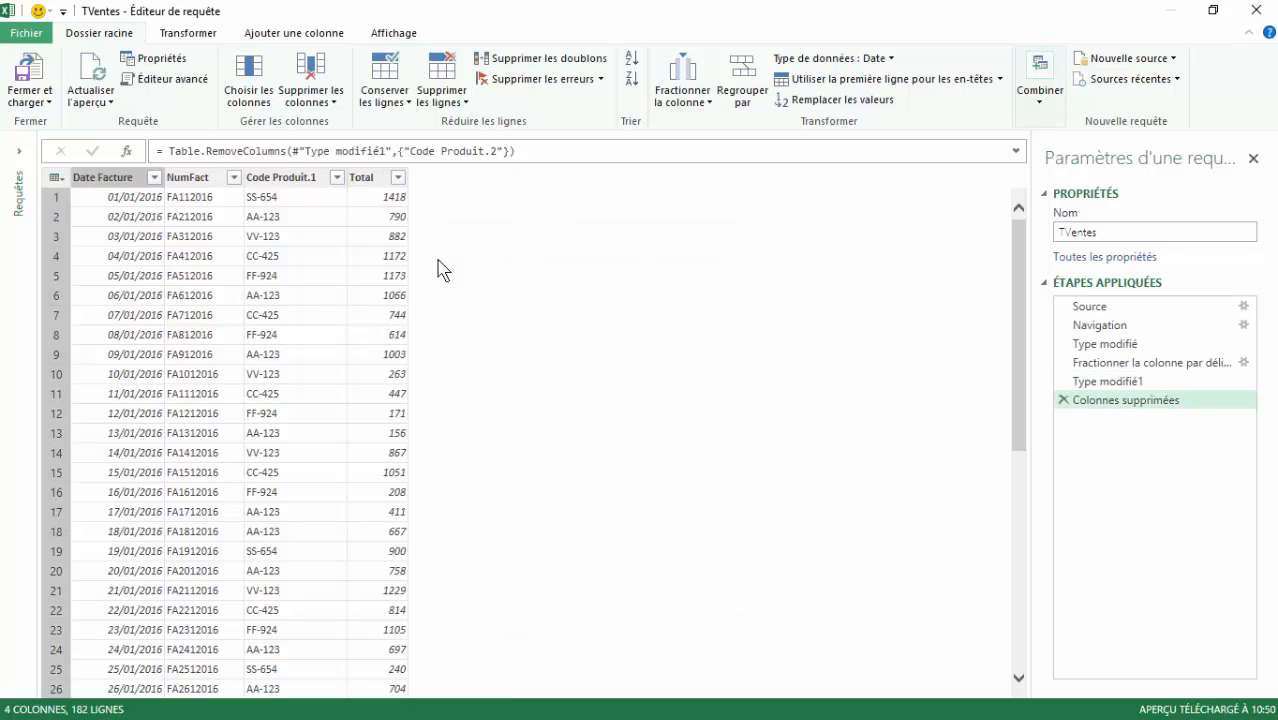
{"action": "left_click", "coordinate": [283, 184]}
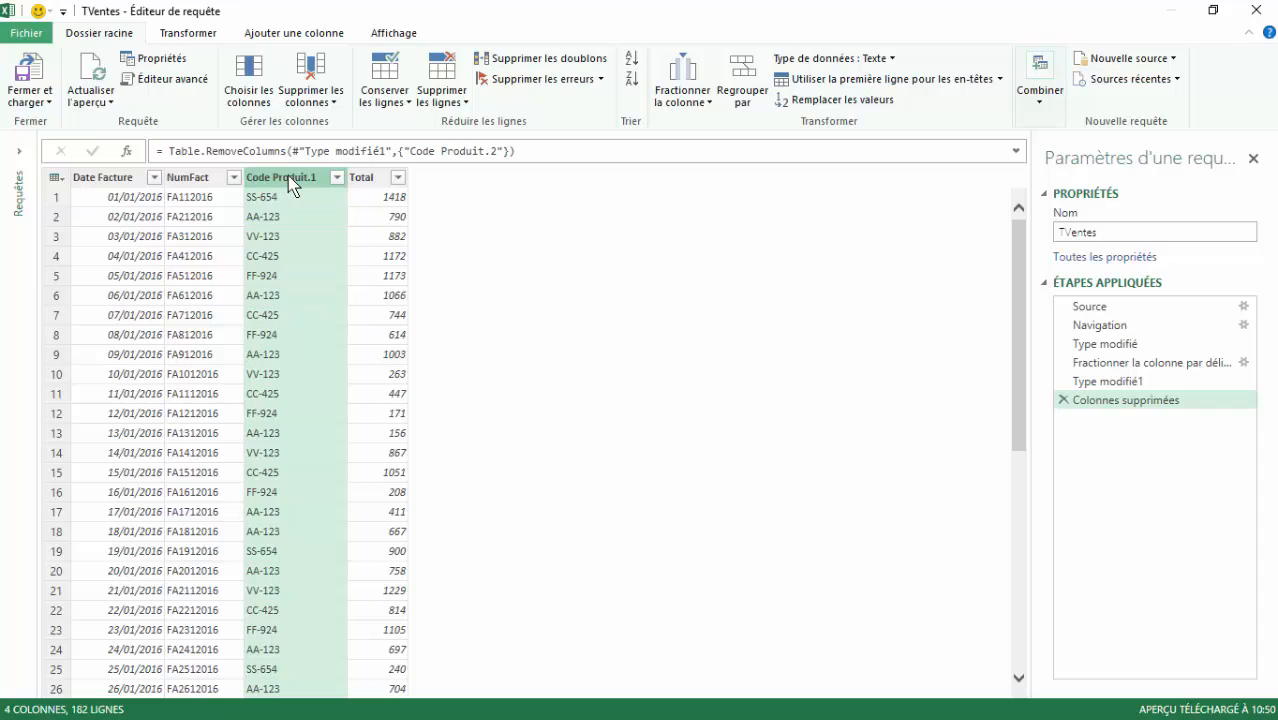
{"action": "double_click", "coordinate": [291, 178]}
{"action": "left_click", "coordinate": [318, 177]}
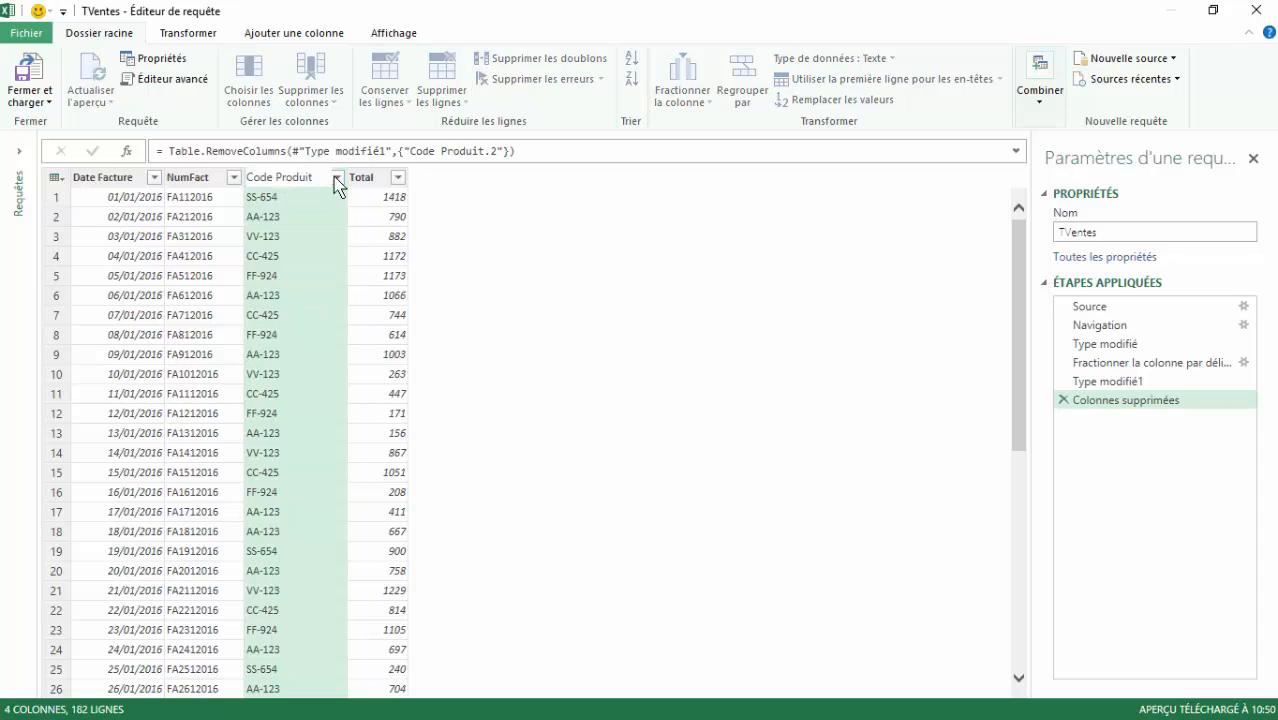
{"action": "key", "text": "Return"}
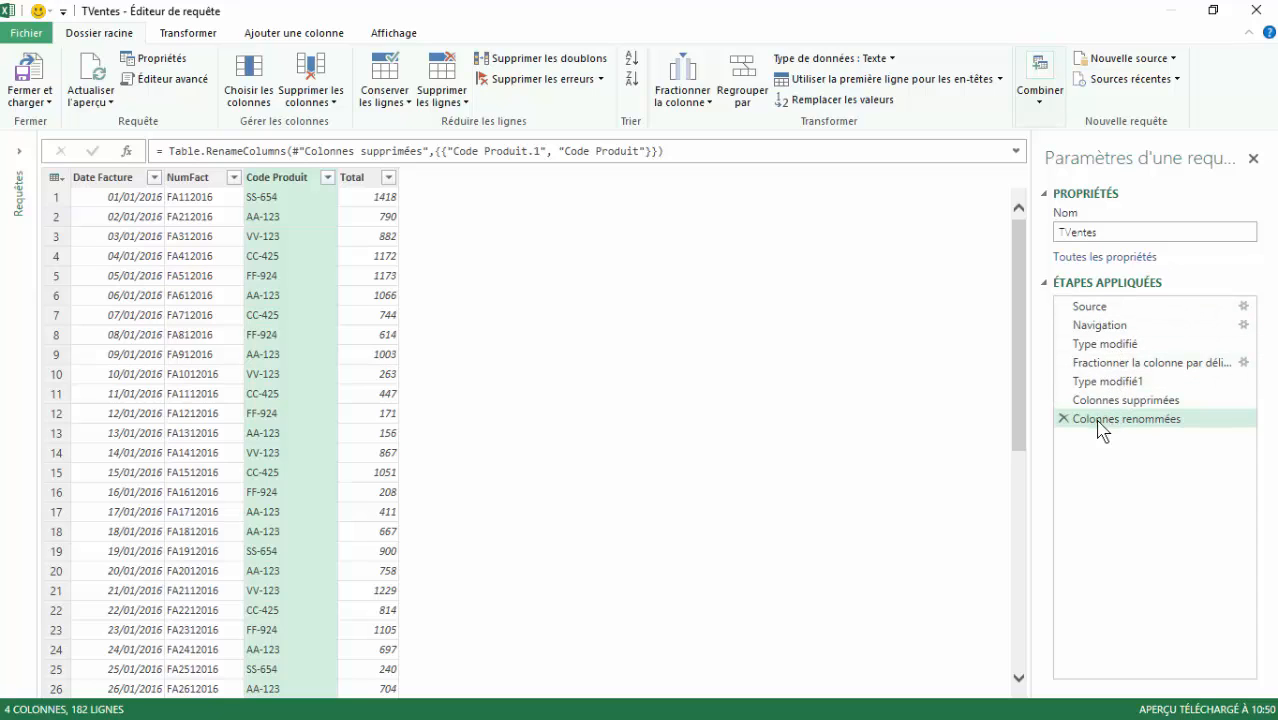
- Name the query RecupVentes, load it as a connection only, and preview it among the workbook queries
{"action": "left_click", "coordinate": [1113, 232]}
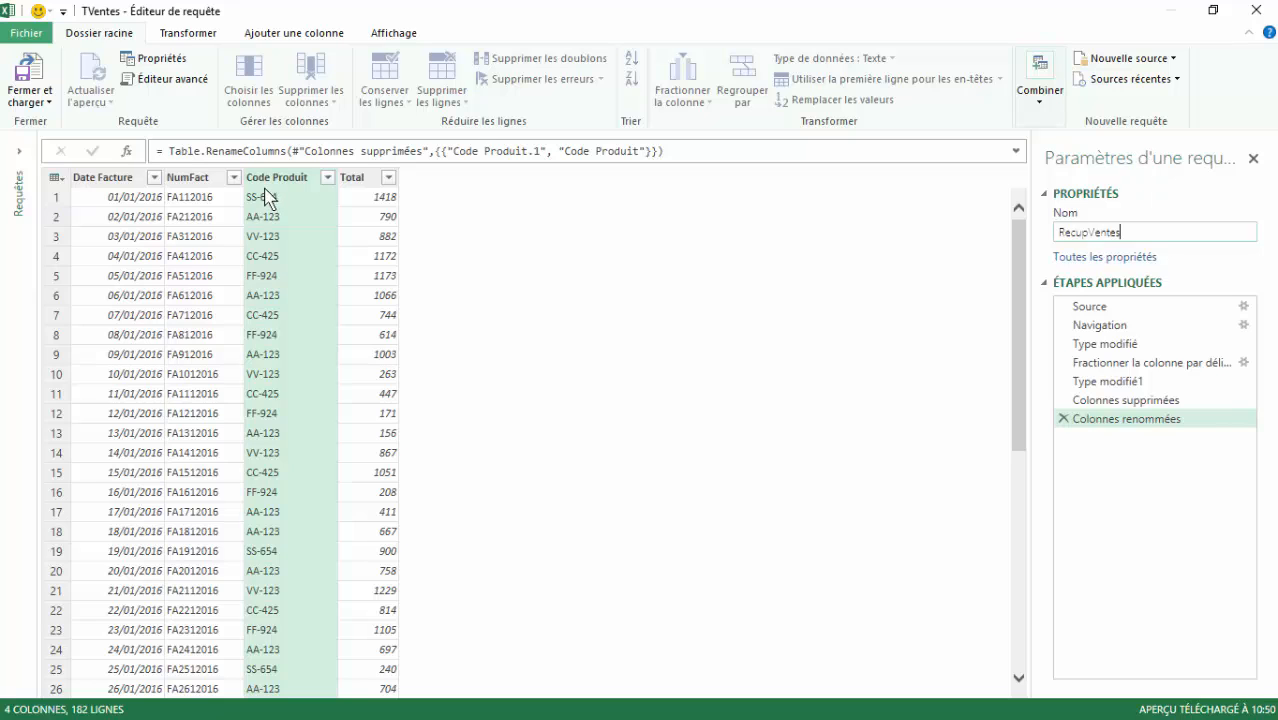
{"action": "left_click", "coordinate": [35, 98]}
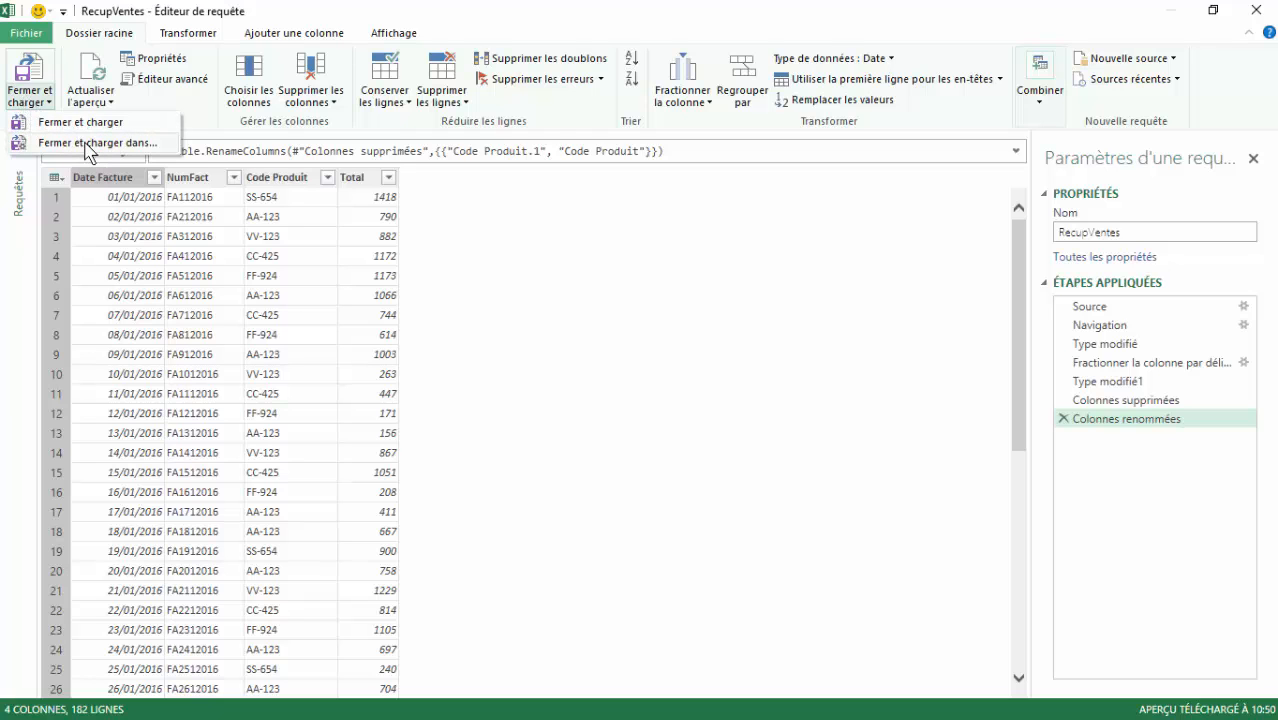
{"action": "left_click", "coordinate": [90, 146]}
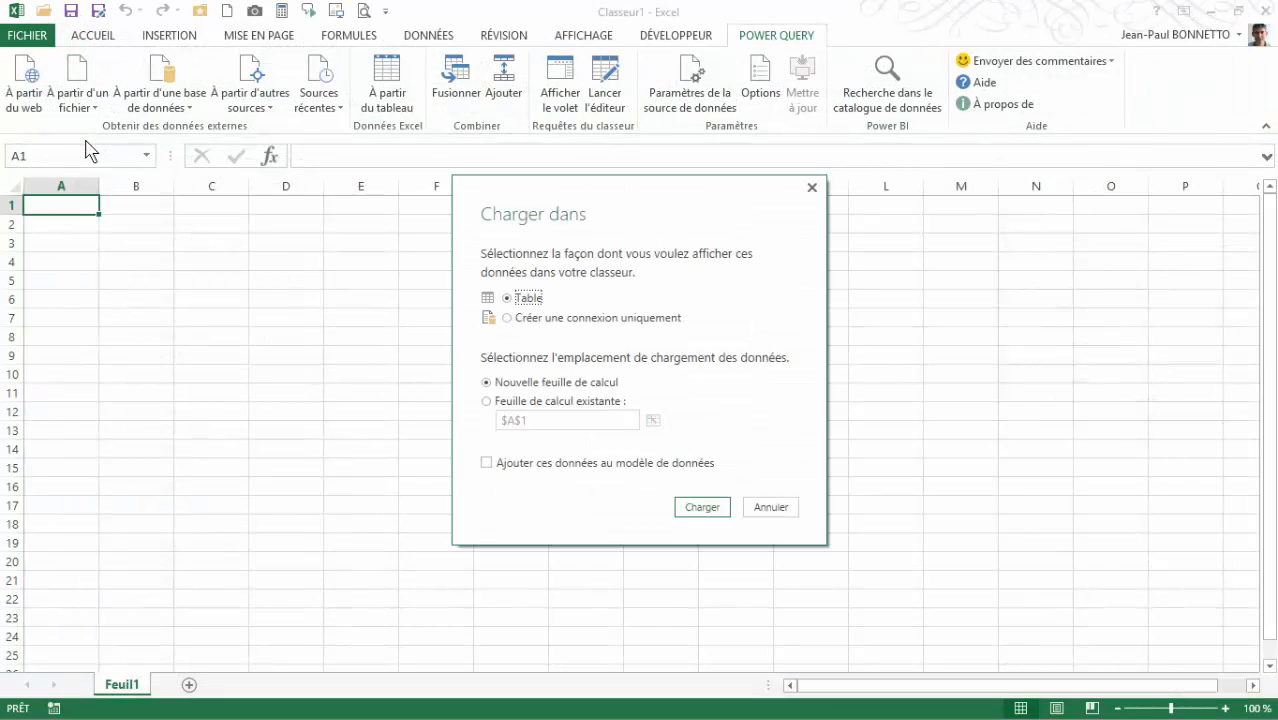
{"action": "left_click", "coordinate": [507, 318]}
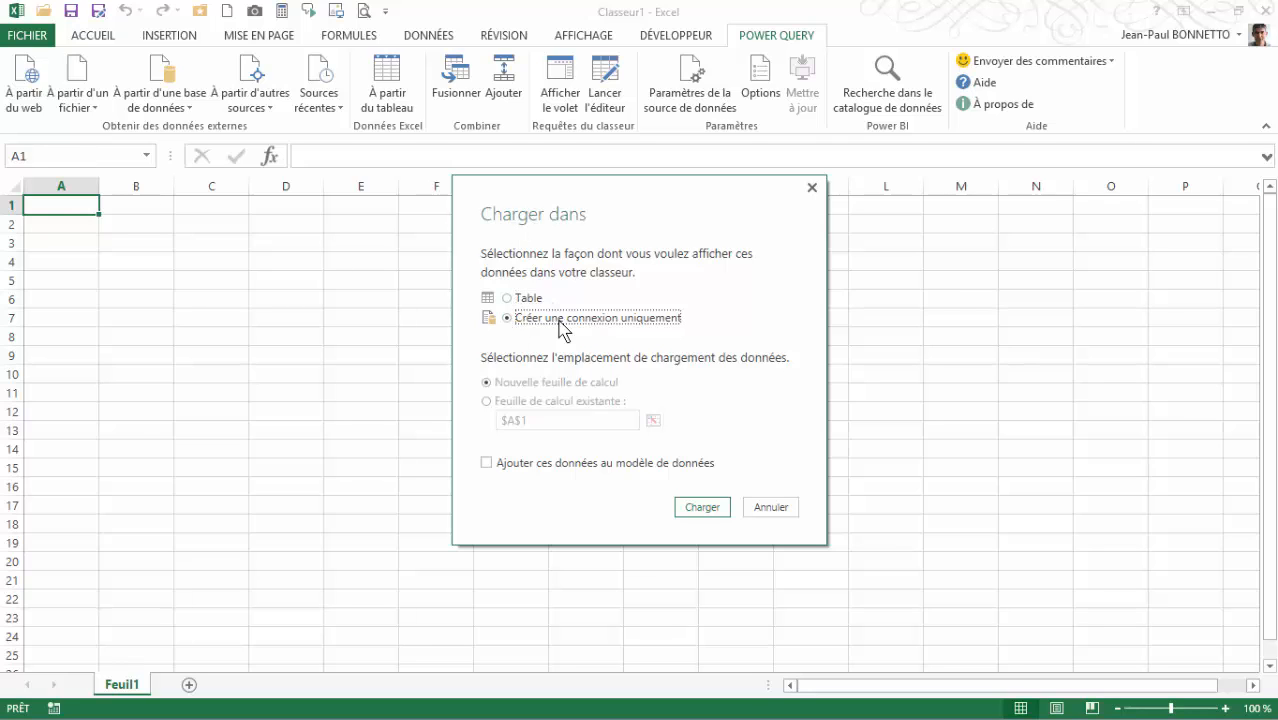
{"action": "left_click", "coordinate": [702, 508]}
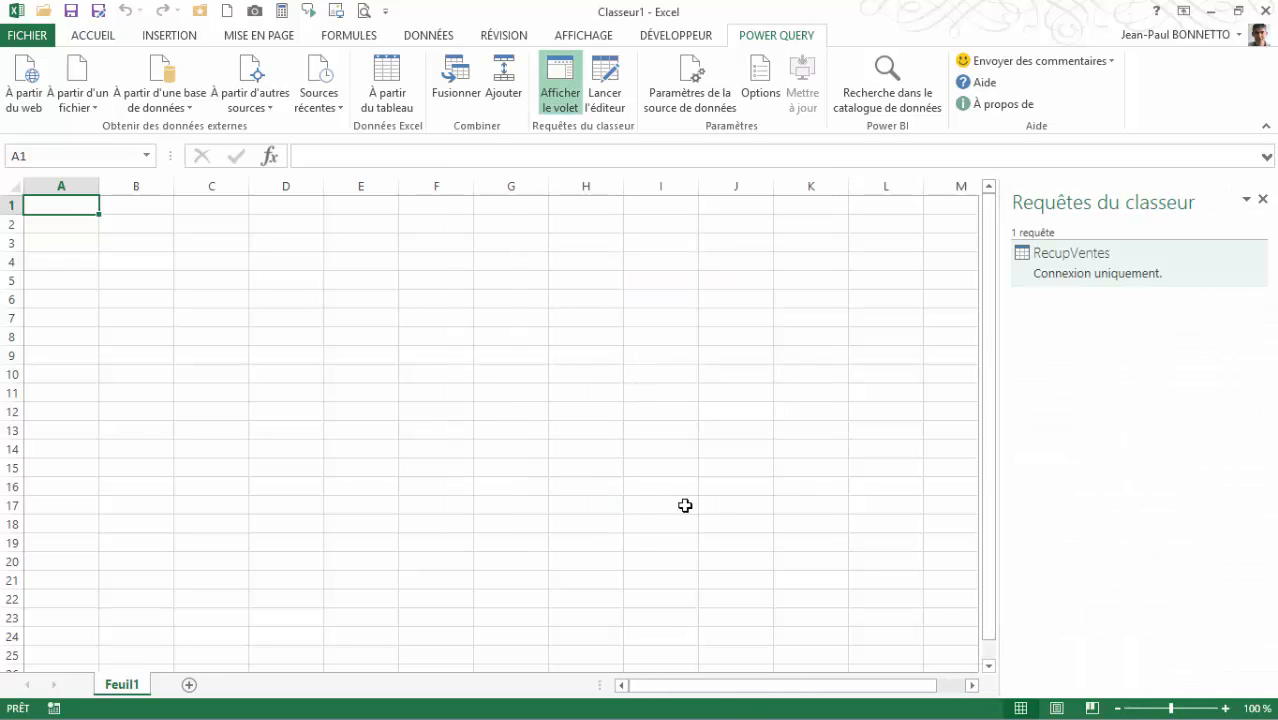
{"action": "mouse_move", "coordinate": [1097, 276]}
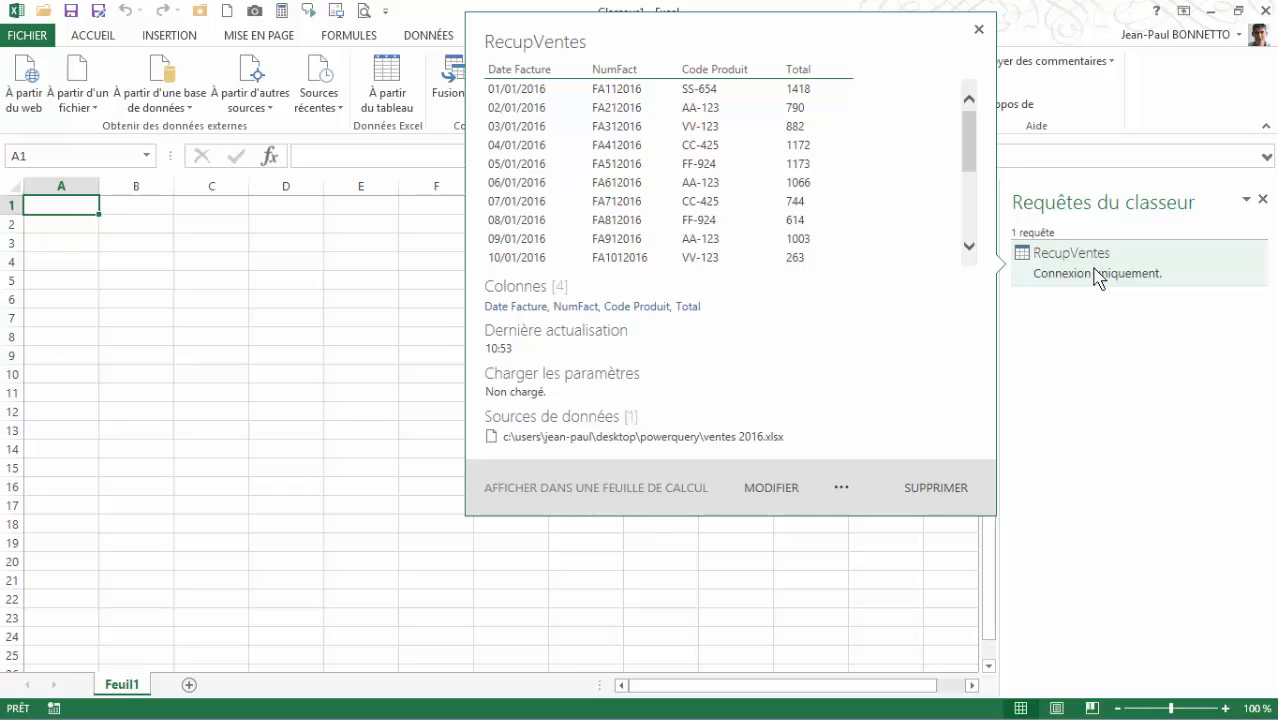
{"action": "left_click", "coordinate": [252, 242]}
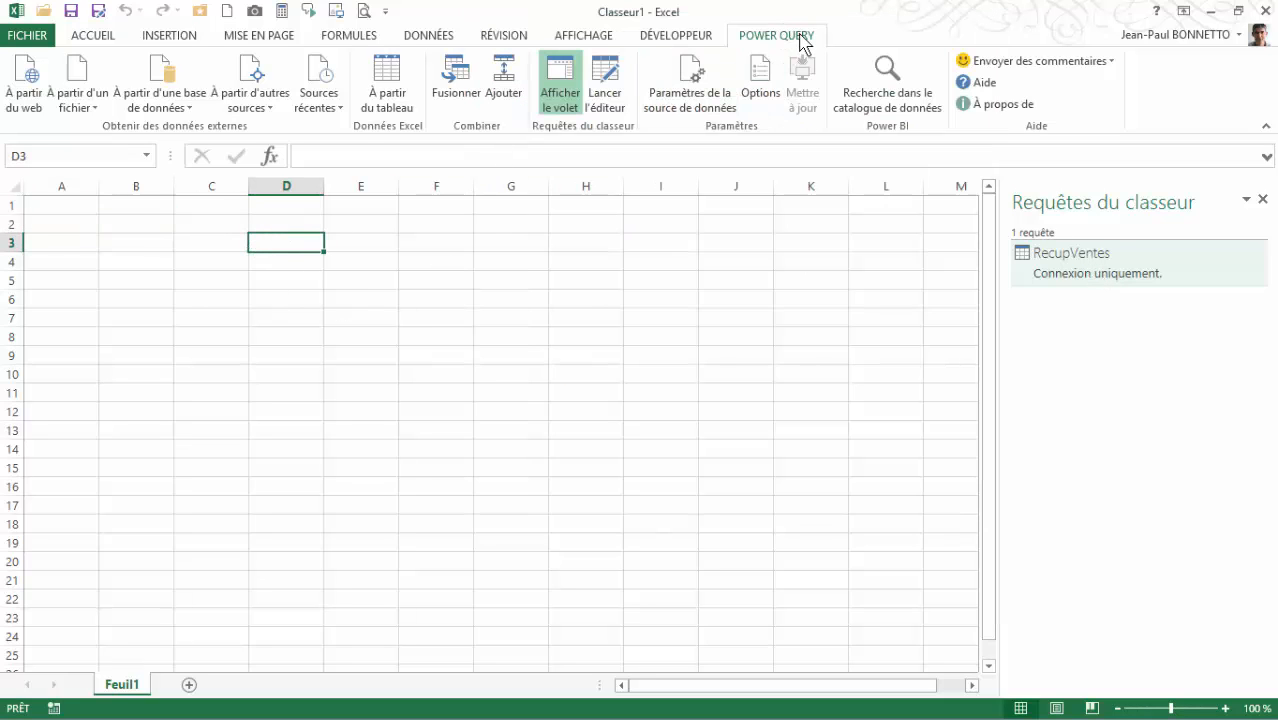
- Import the CodeProduit text file from the desktop's PowerQuery folder into the query editor
{"action": "left_click", "coordinate": [84, 103]}
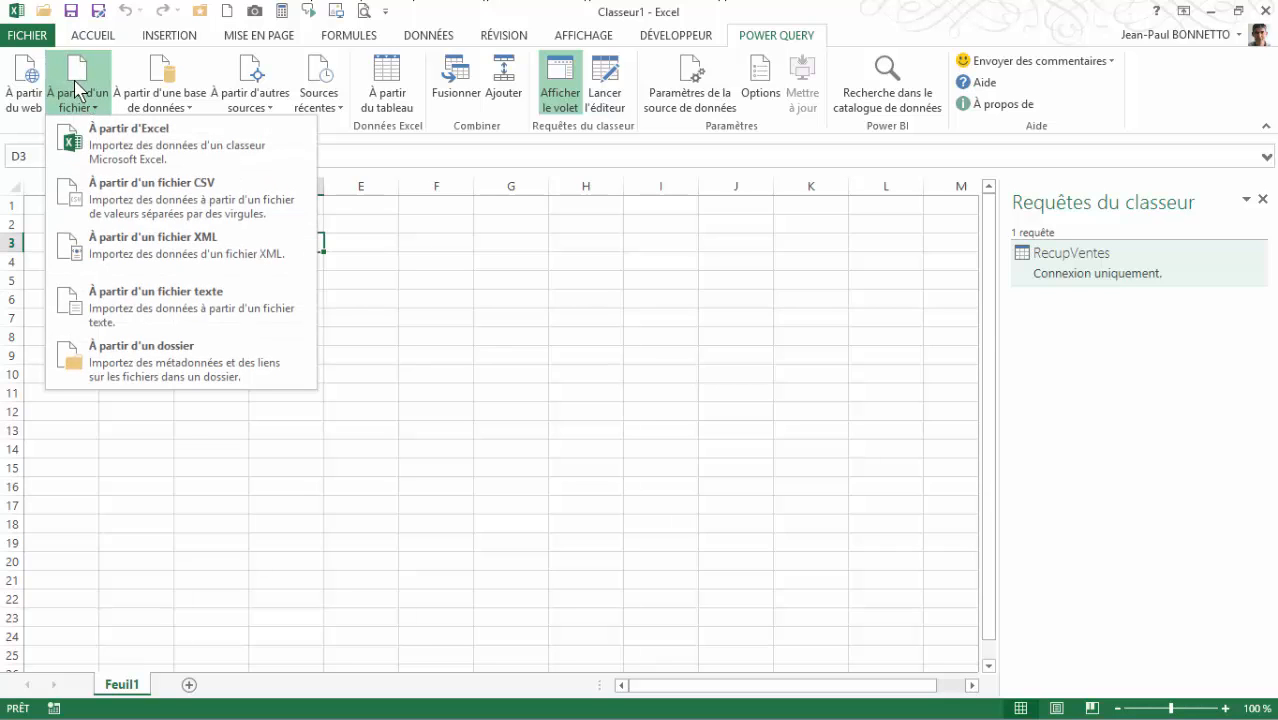
{"action": "left_click", "coordinate": [145, 306]}
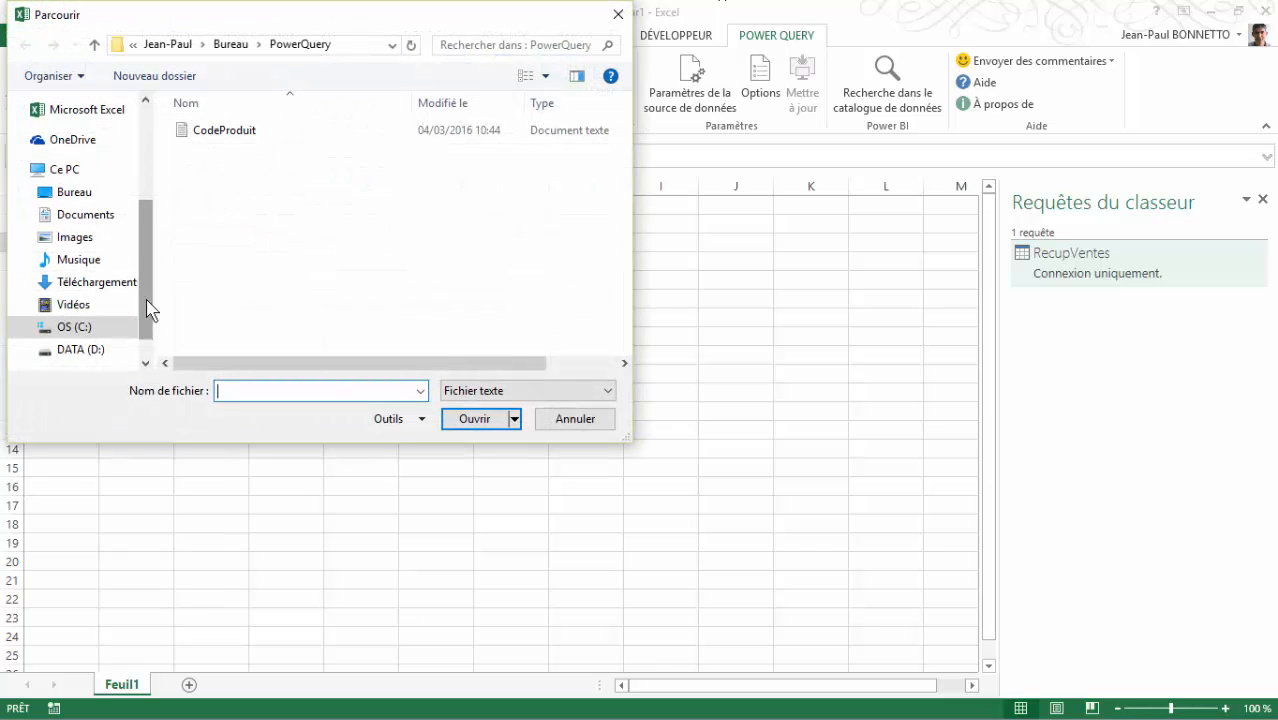
{"action": "left_click", "coordinate": [216, 134]}
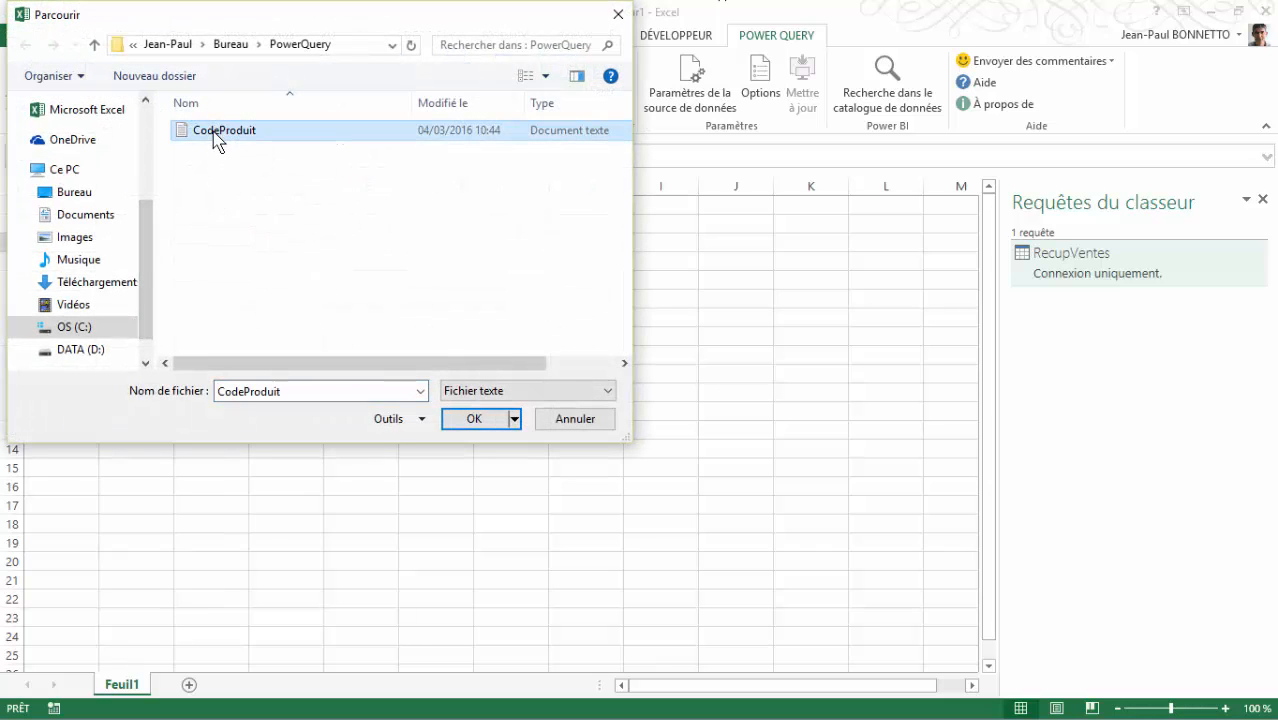
{"action": "left_click", "coordinate": [474, 420]}
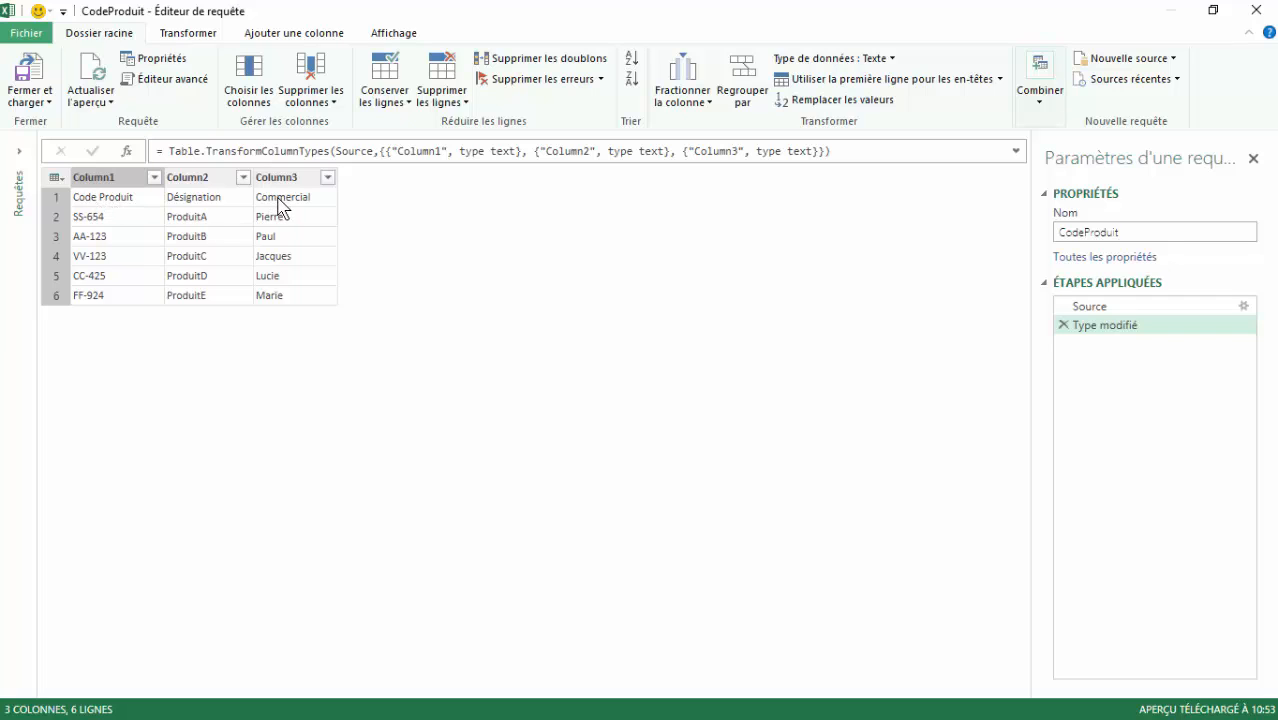
- Use the first row of the CodeProduit query as column headers
{"action": "left_click", "coordinate": [55, 178]}
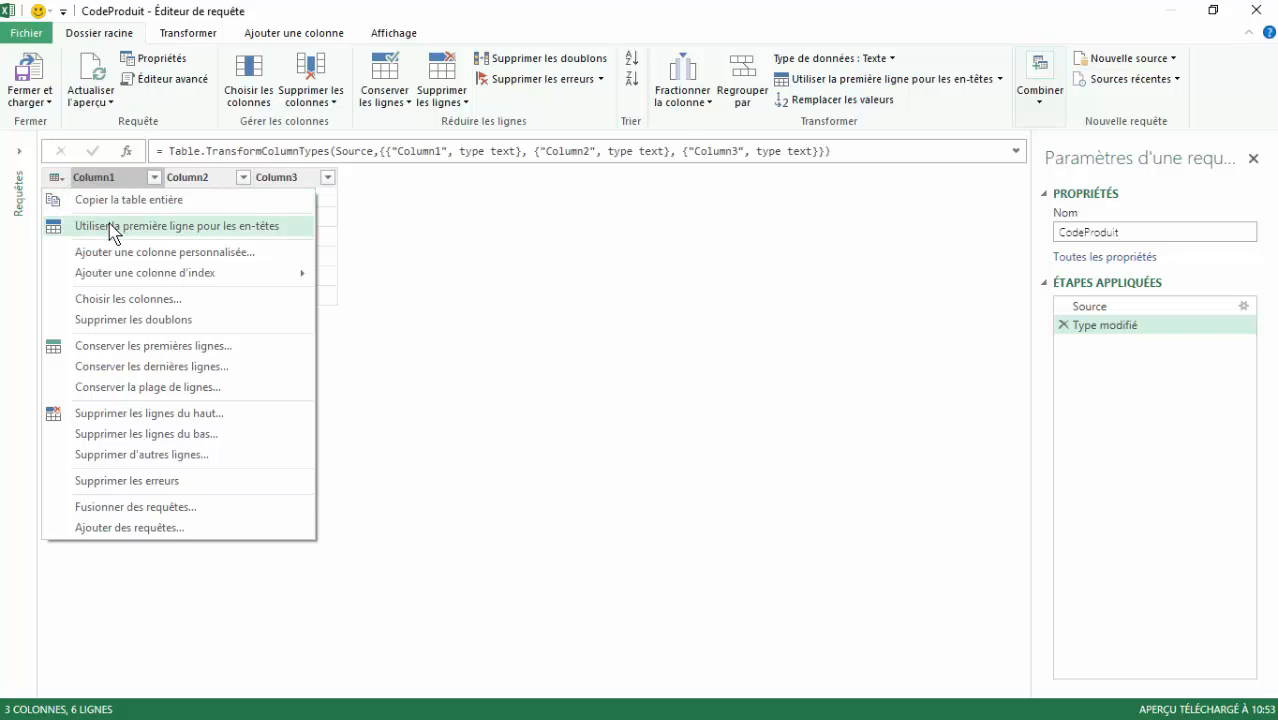
{"action": "left_click", "coordinate": [54, 178]}
{"action": "left_click", "coordinate": [55, 180]}
{"action": "left_click", "coordinate": [899, 82]}
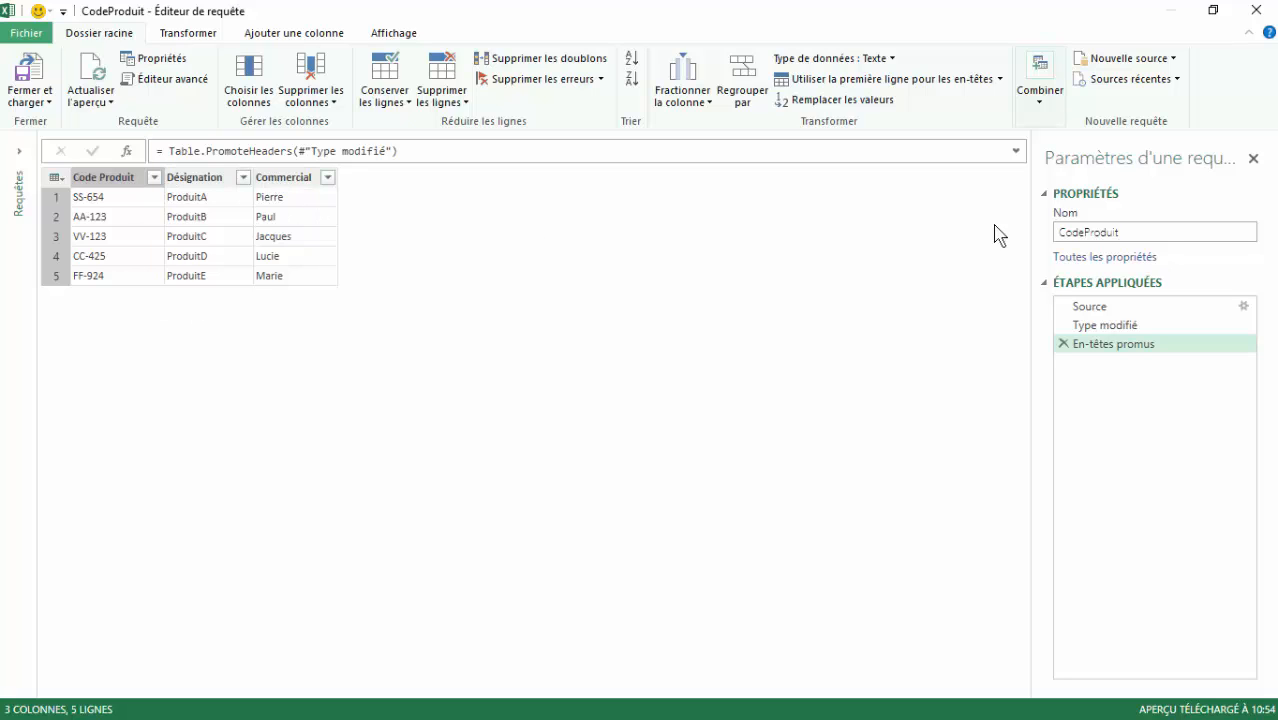
- Name the query RecupCodeProduit and load it as a connection only
{"action": "left_click", "coordinate": [1136, 232]}
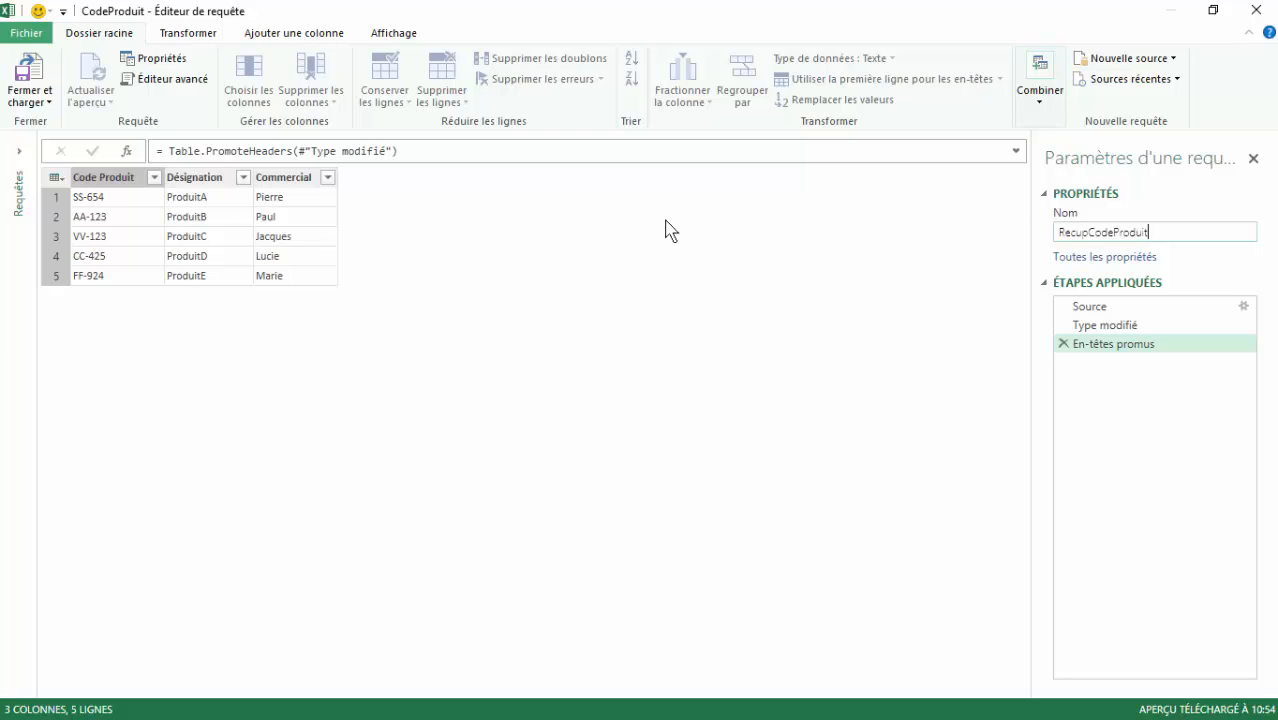
{"action": "left_click", "coordinate": [30, 97]}
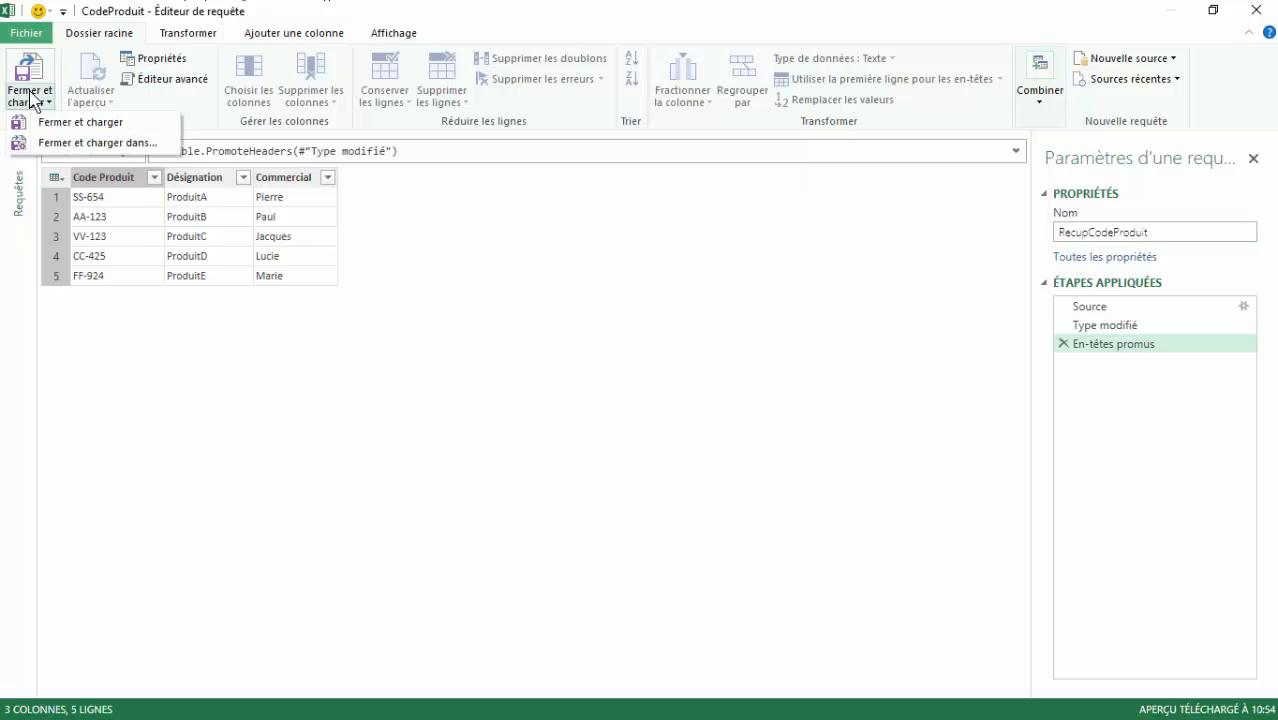
{"action": "left_click", "coordinate": [70, 142]}
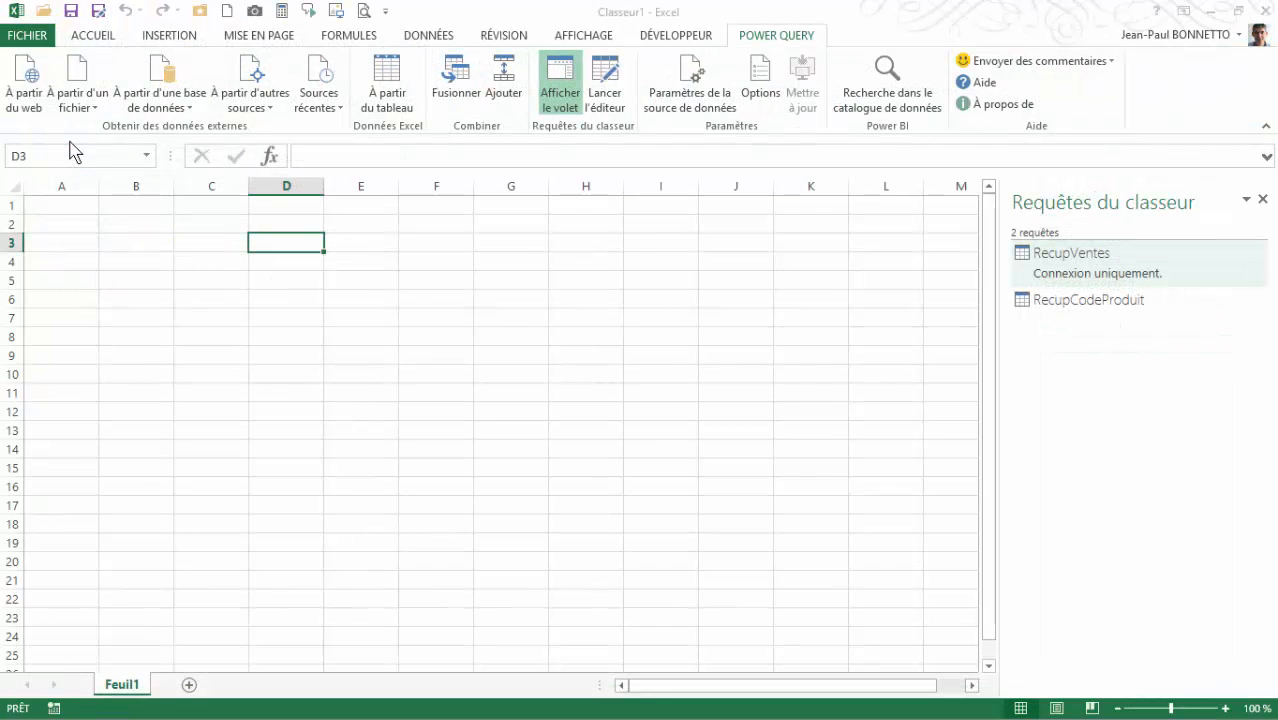
{"action": "left_click", "coordinate": [507, 318]}
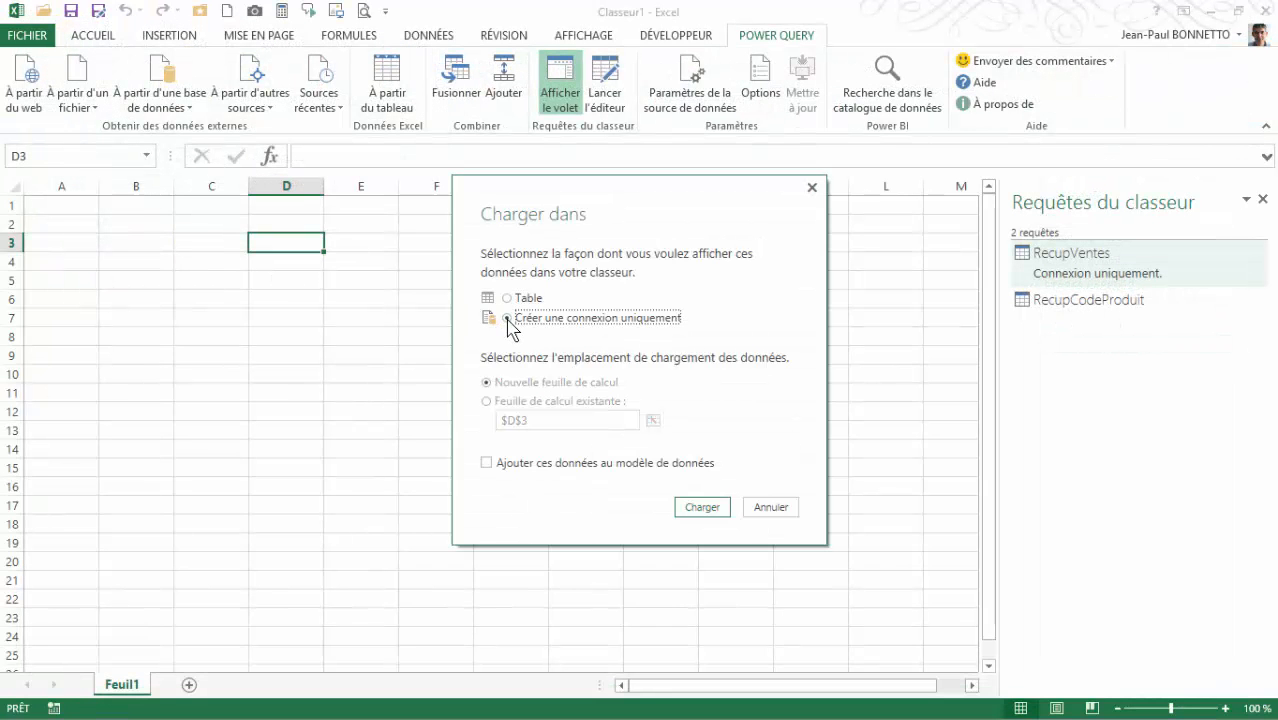
{"action": "left_click", "coordinate": [703, 507]}
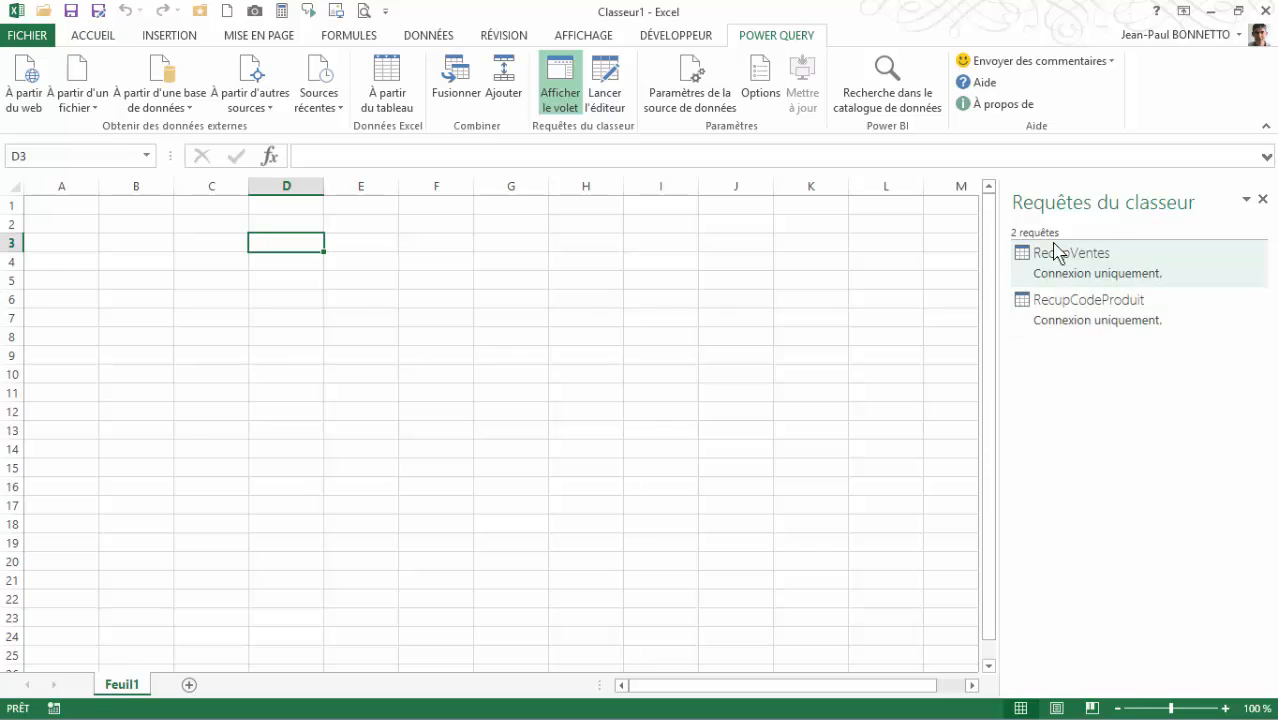
{"action": "mouse_move", "coordinate": [1086, 286]}
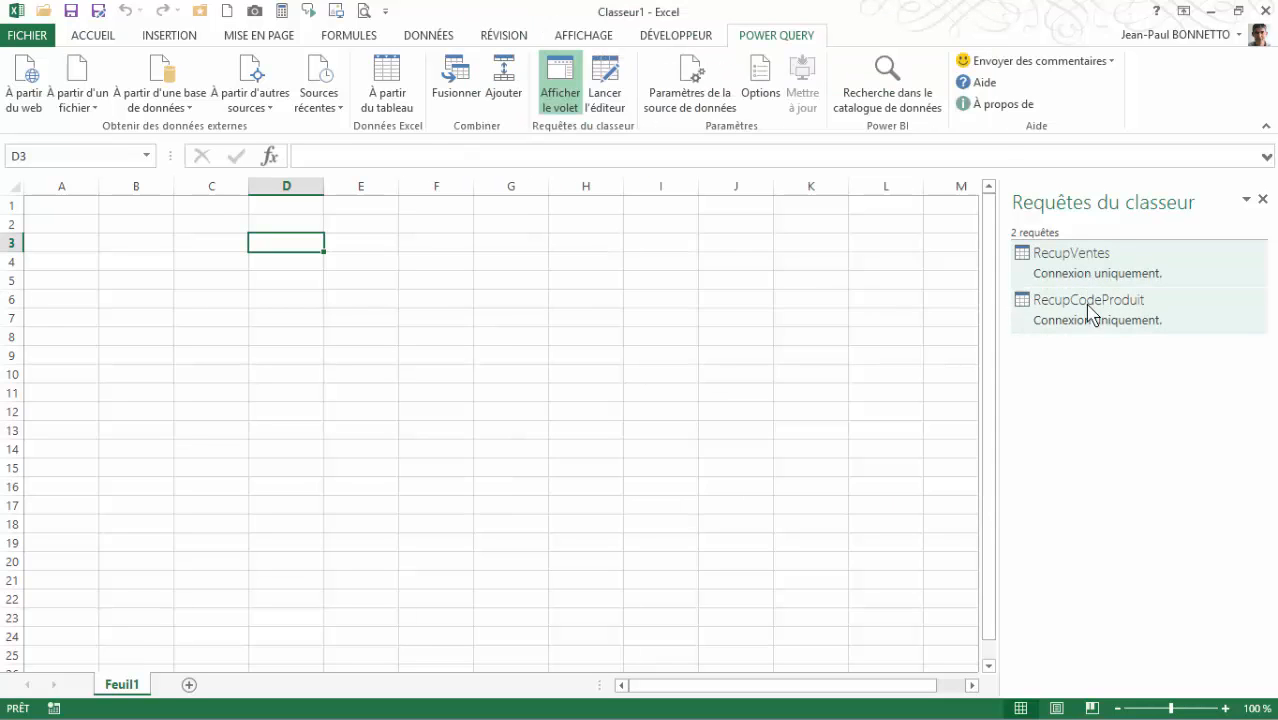
{"action": "mouse_move", "coordinate": [1020, 312]}
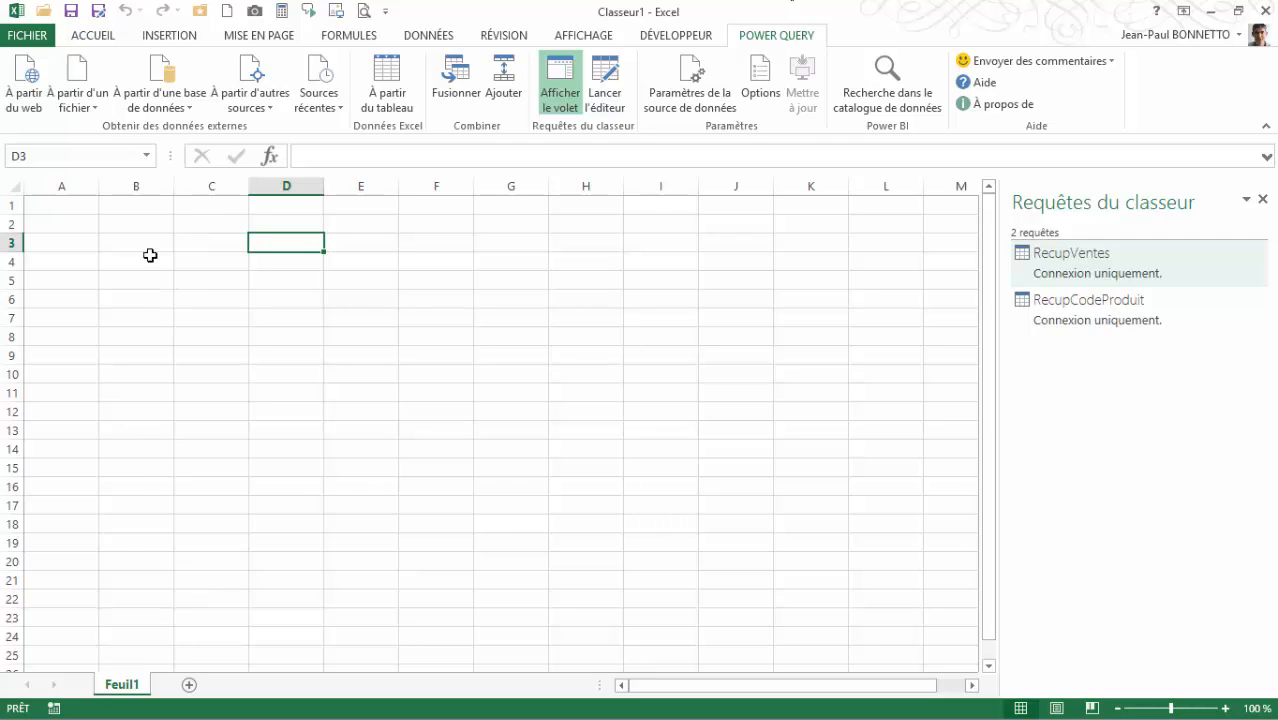
- Start a Power Query merge from cell A1 with RecupVentes as the first table and RecupCodeProduit as the second
{"action": "left_click", "coordinate": [62, 202]}
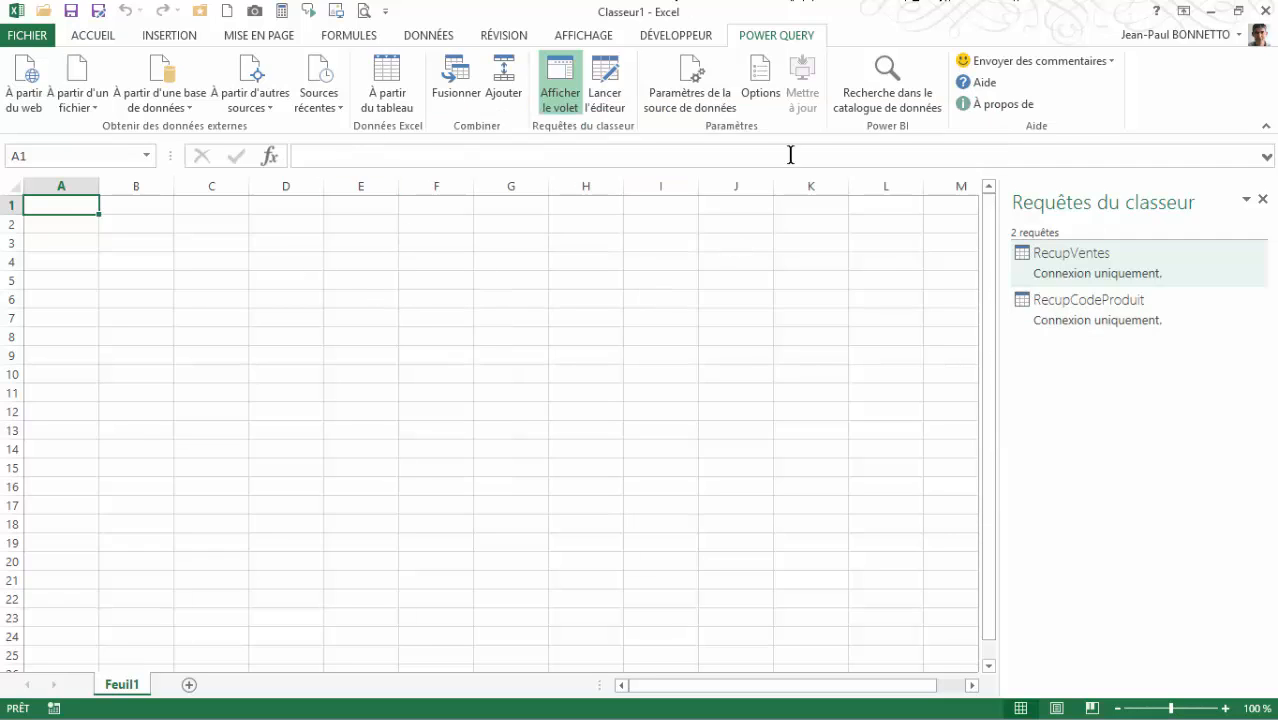
{"action": "left_click", "coordinate": [455, 80]}
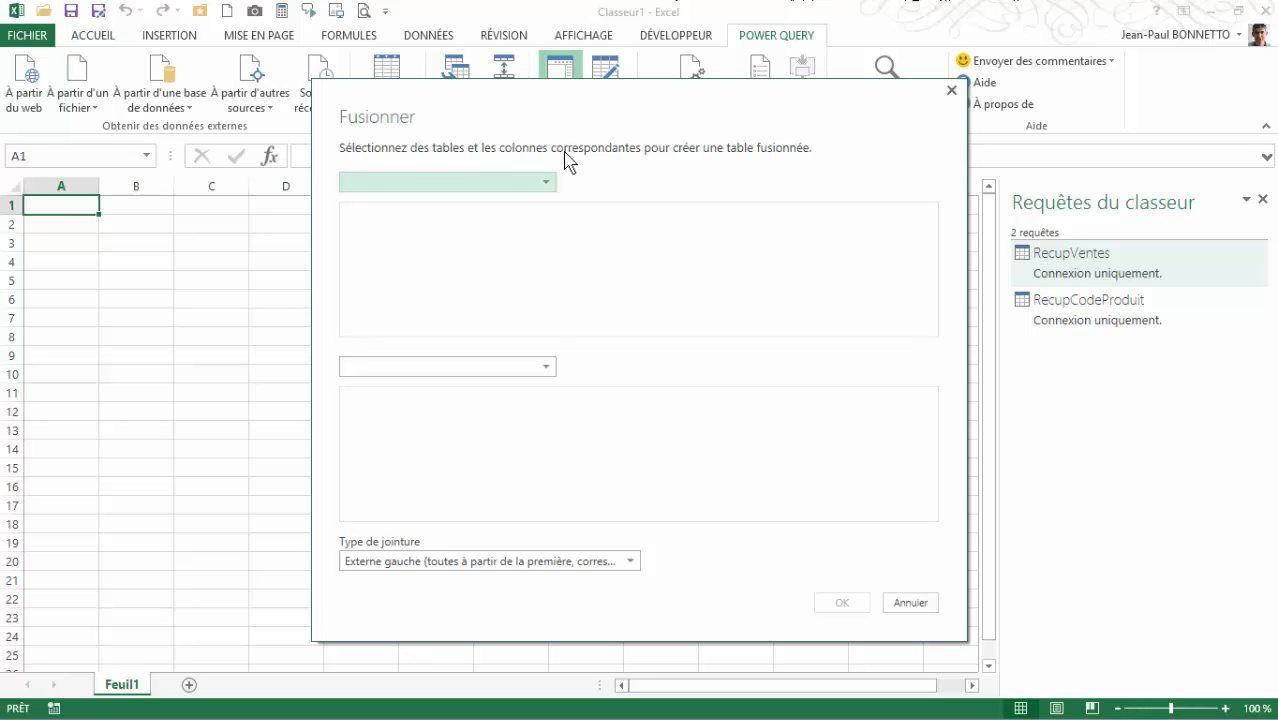
{"action": "left_click", "coordinate": [546, 184]}
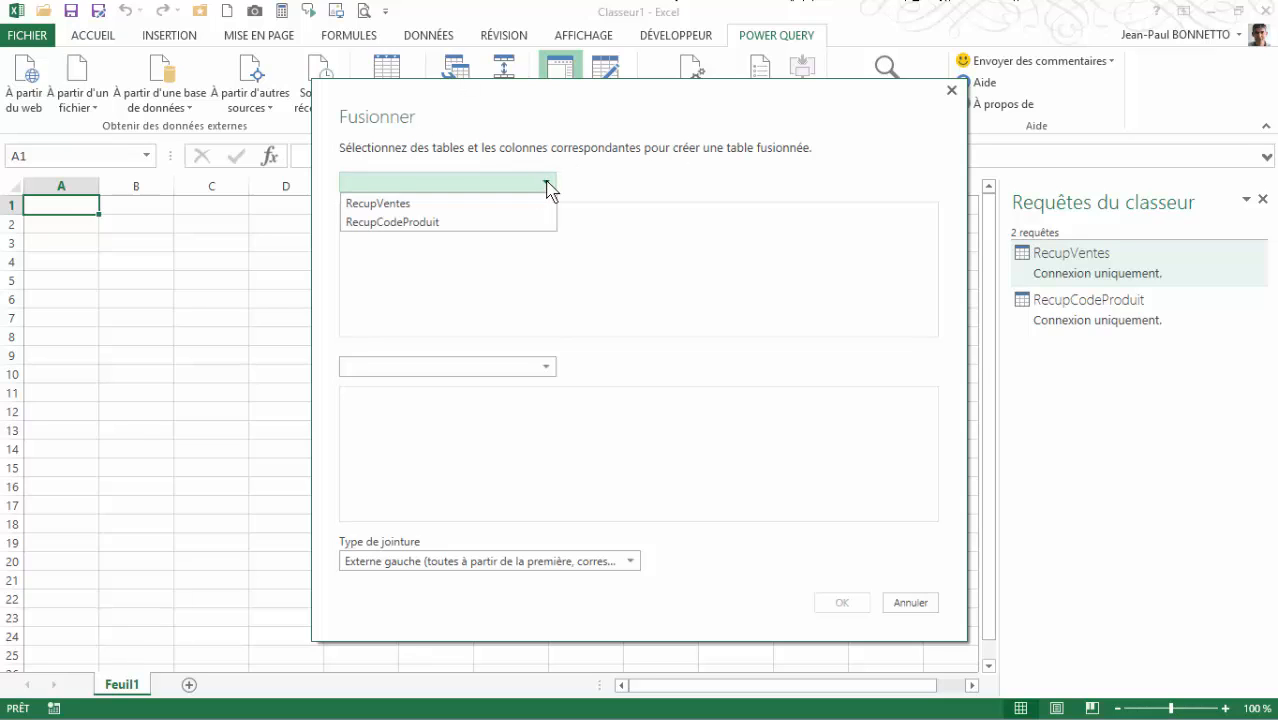
{"action": "left_click", "coordinate": [379, 205]}
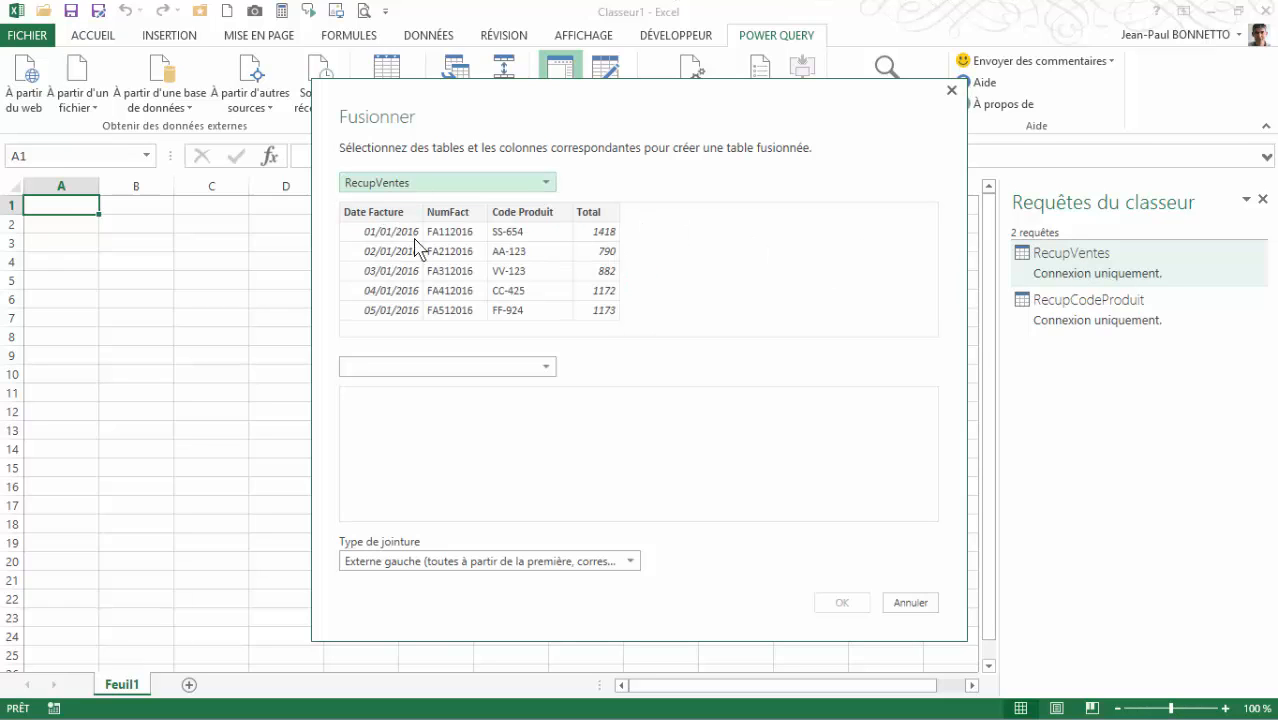
{"action": "left_click", "coordinate": [546, 368]}
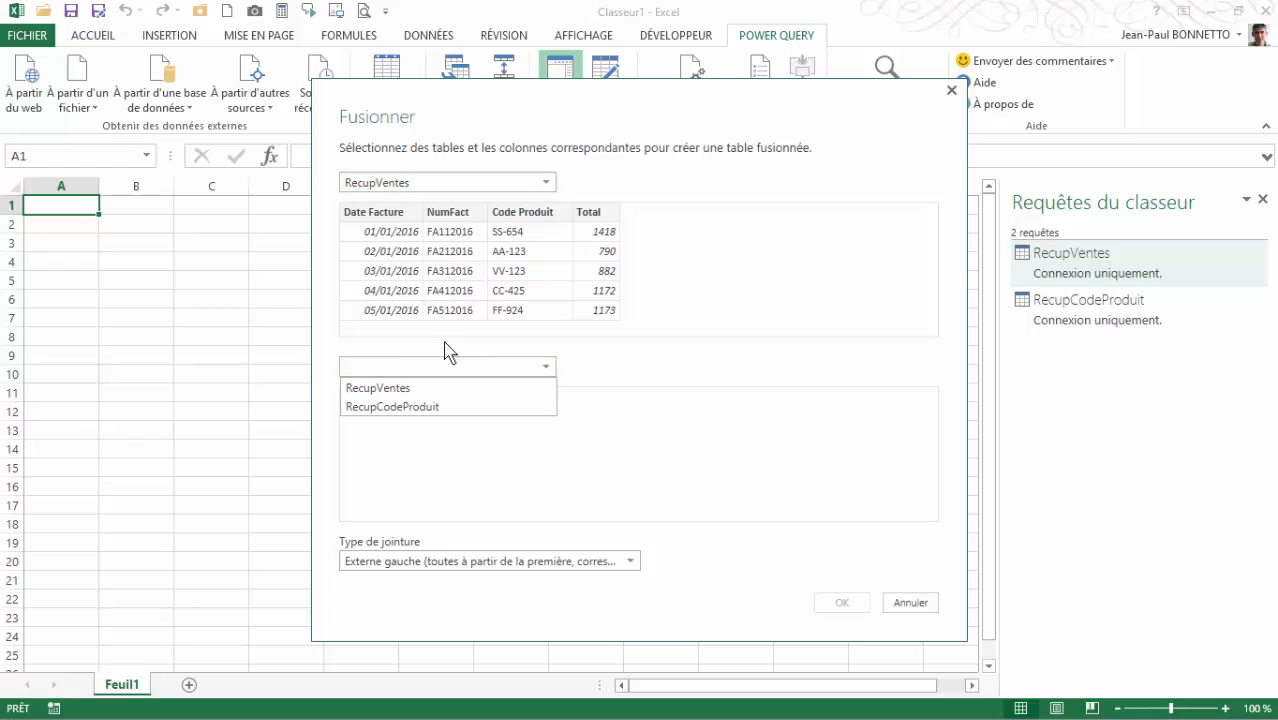
{"action": "left_click", "coordinate": [377, 410]}
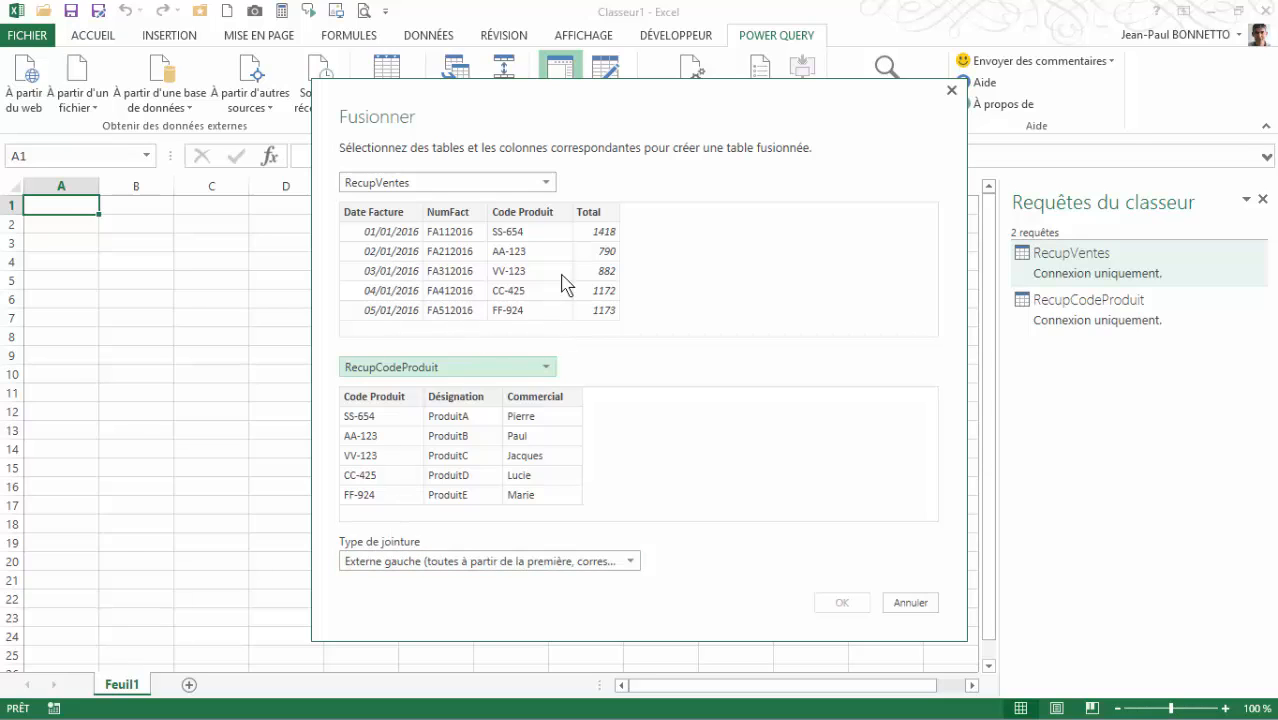
- Match the two tables on their Code Produit columns and create the merge with the left outer join type
{"action": "left_click", "coordinate": [522, 212]}
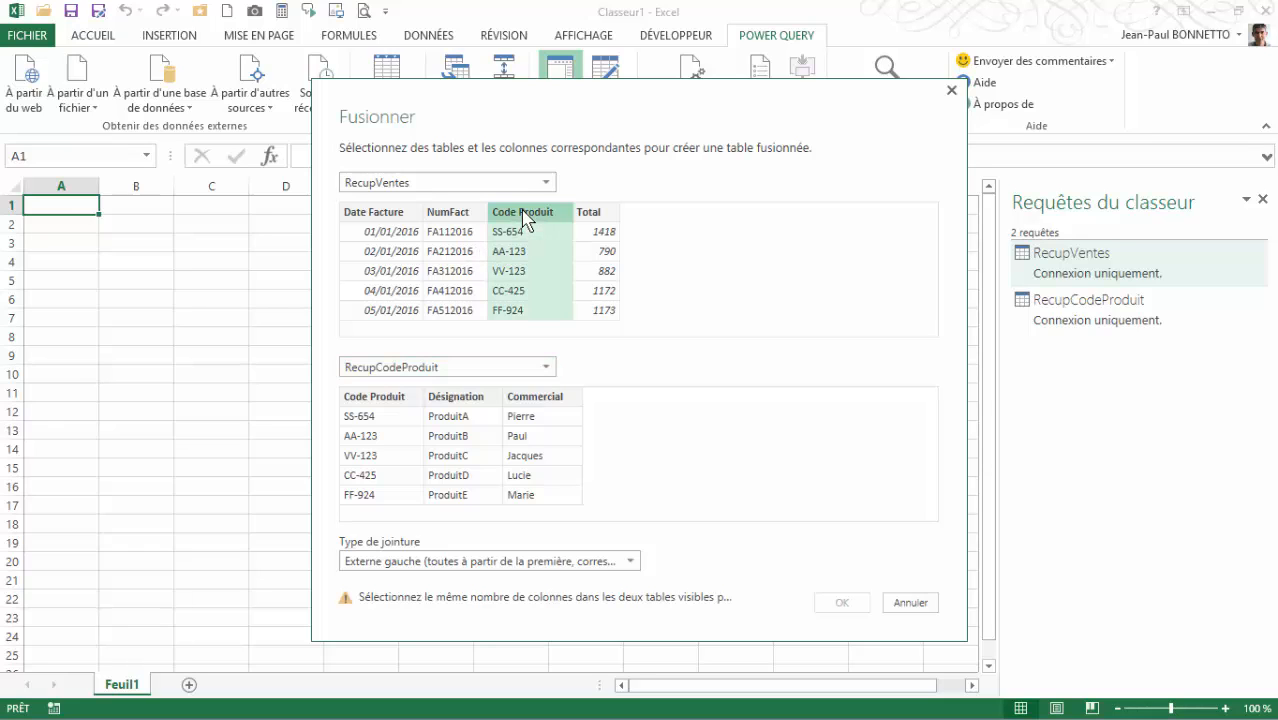
{"action": "left_click", "coordinate": [373, 397]}
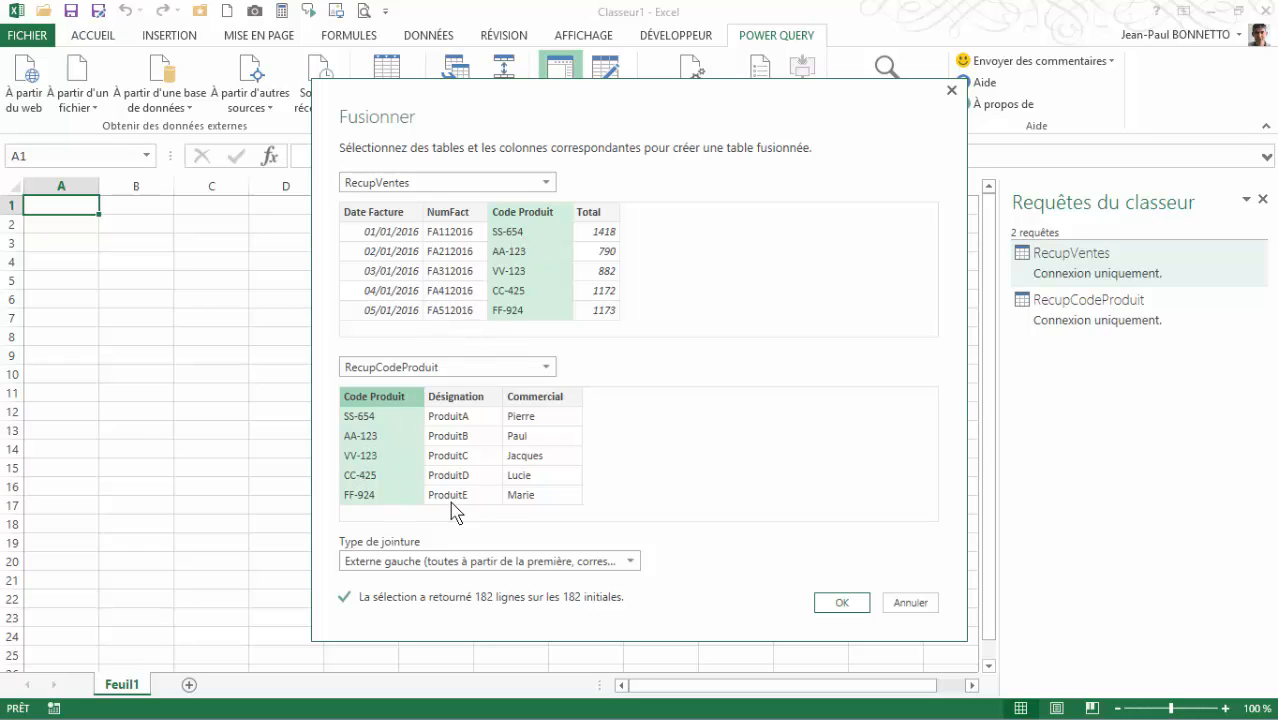
{"action": "left_click", "coordinate": [632, 563]}
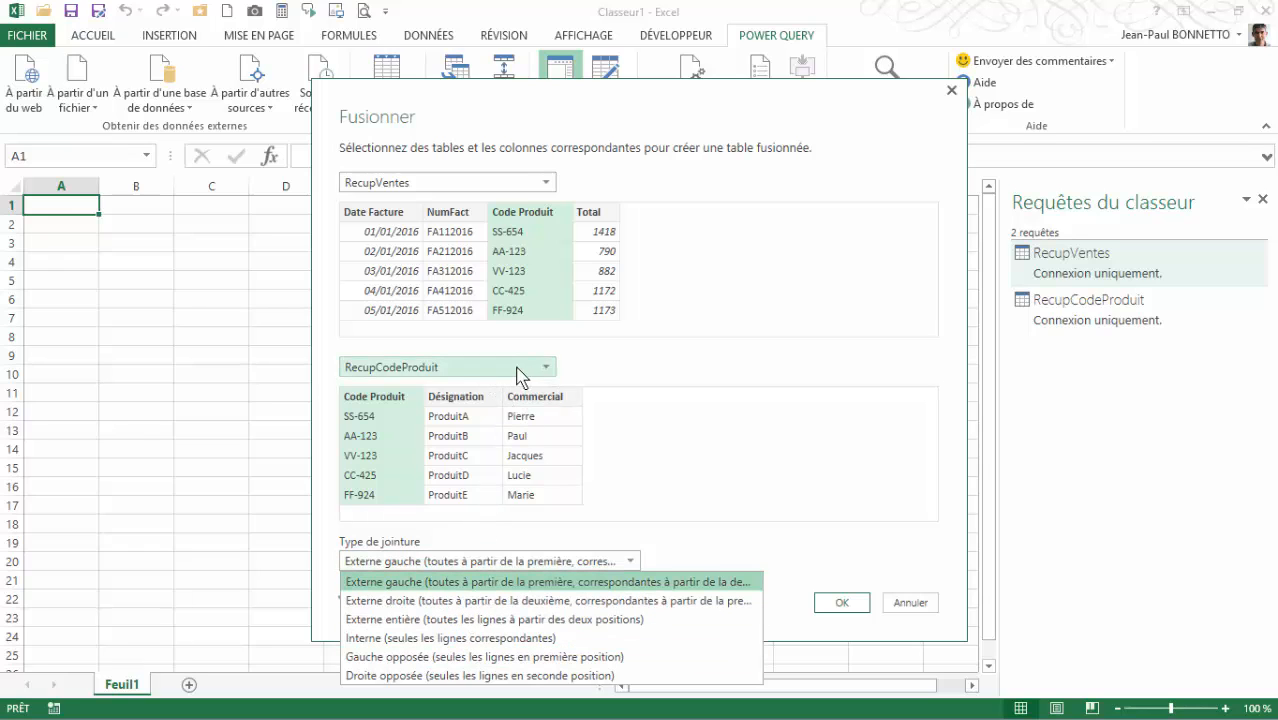
{"action": "left_click", "coordinate": [516, 368]}
{"action": "left_click", "coordinate": [436, 408]}
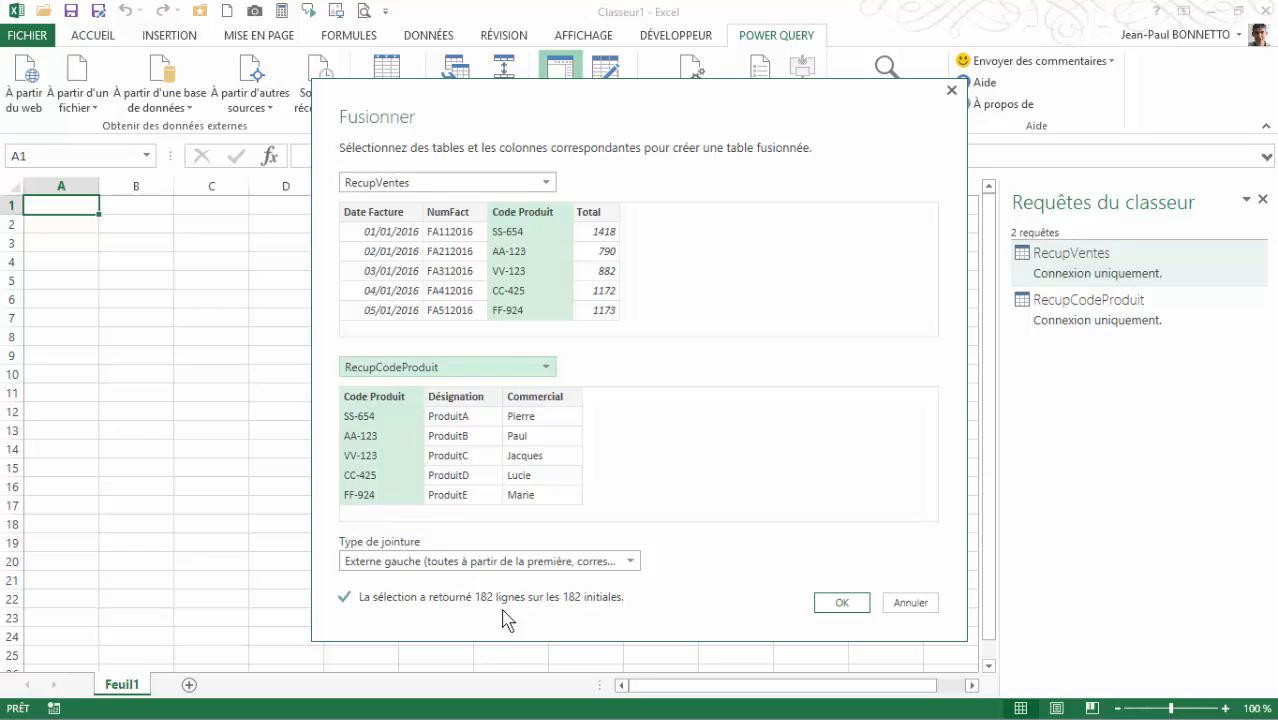
{"action": "left_click", "coordinate": [843, 604]}
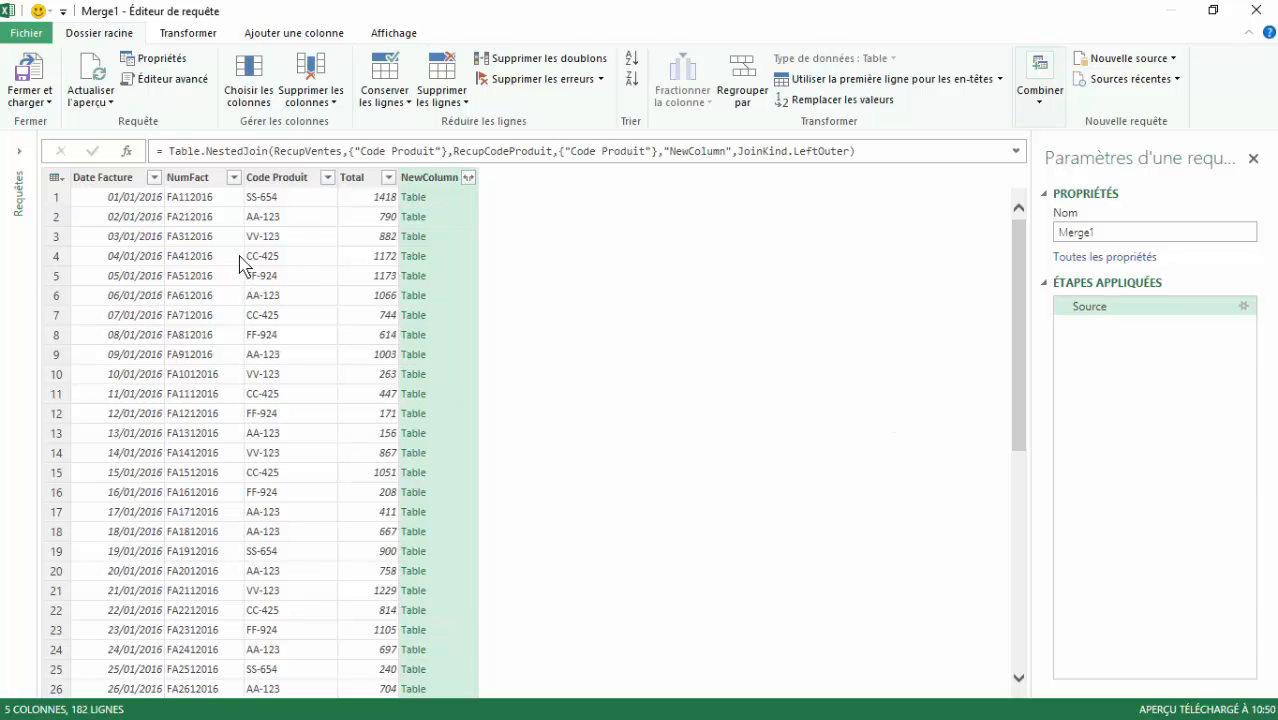
- Expand NewColumn into only its Désignation and Commercial columns, and name the merged query ExtractionCombiner
{"action": "scroll", "coordinate": [135, 207], "scroll_direction": "down", "scroll_amount": 5}
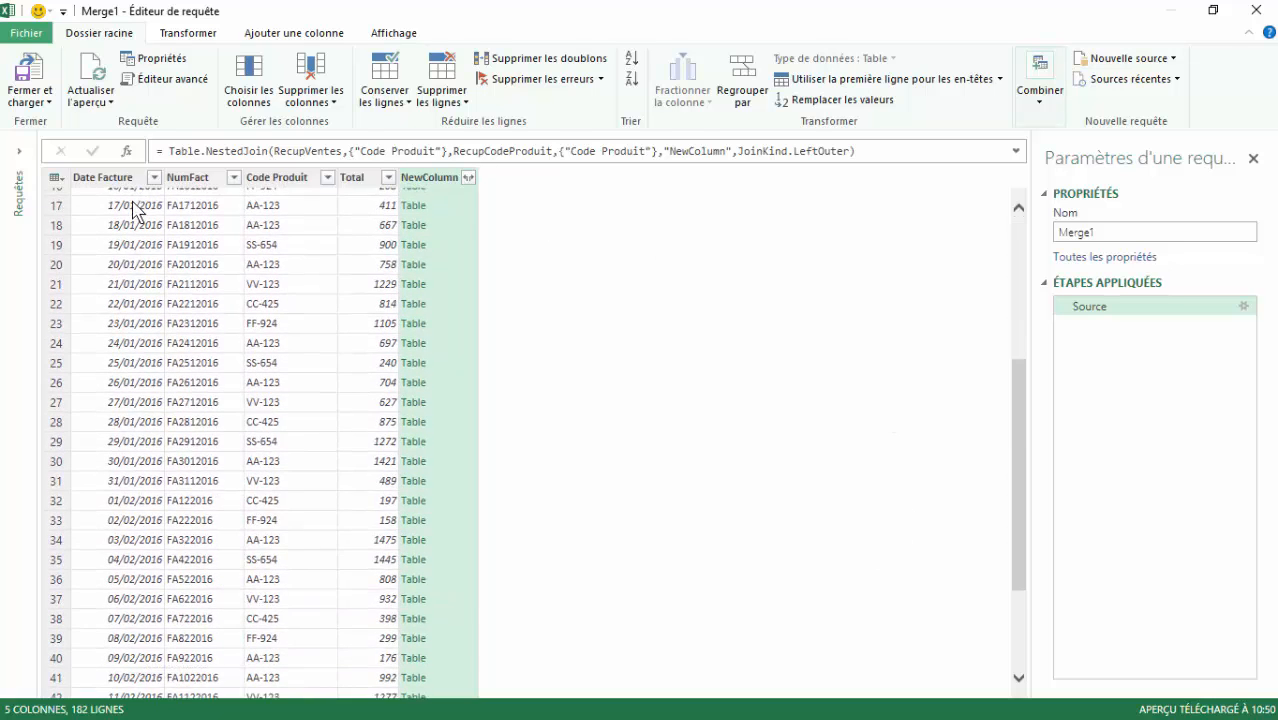
{"action": "scroll", "coordinate": [137, 205], "scroll_direction": "up", "scroll_amount": 4}
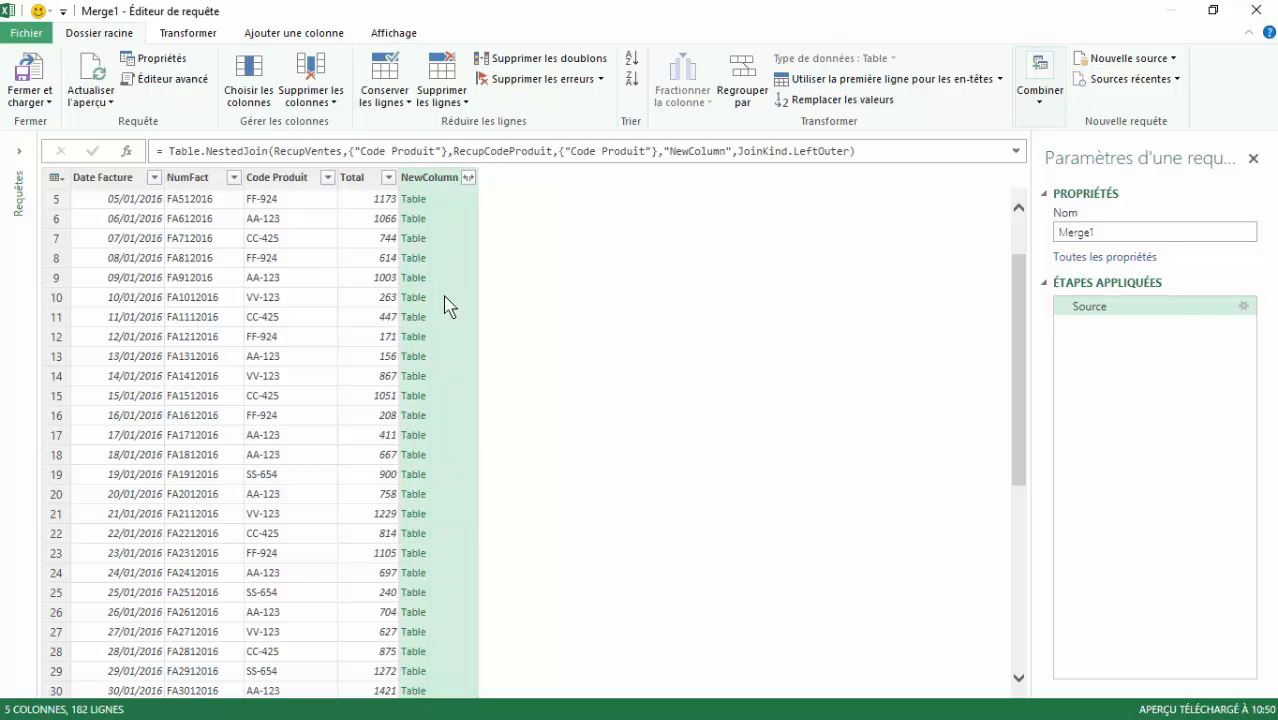
{"action": "left_click", "coordinate": [468, 177]}
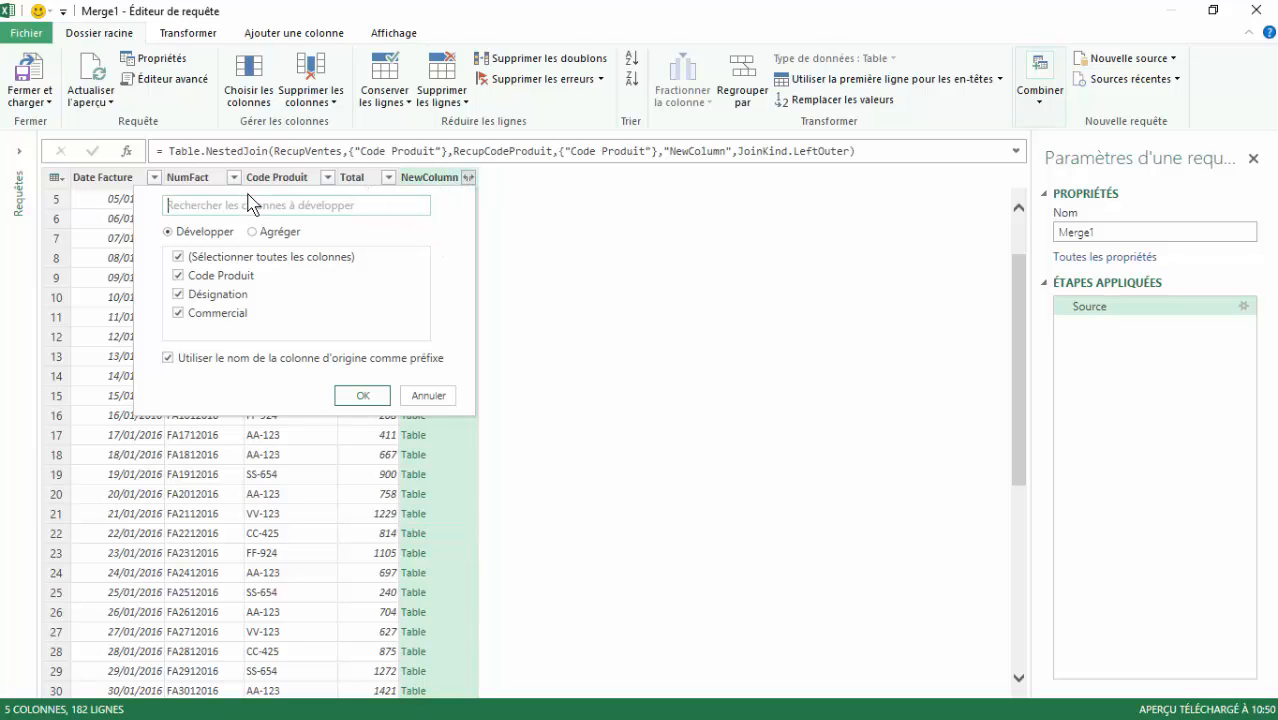
{"action": "left_click", "coordinate": [178, 275]}
{"action": "left_click", "coordinate": [365, 397]}
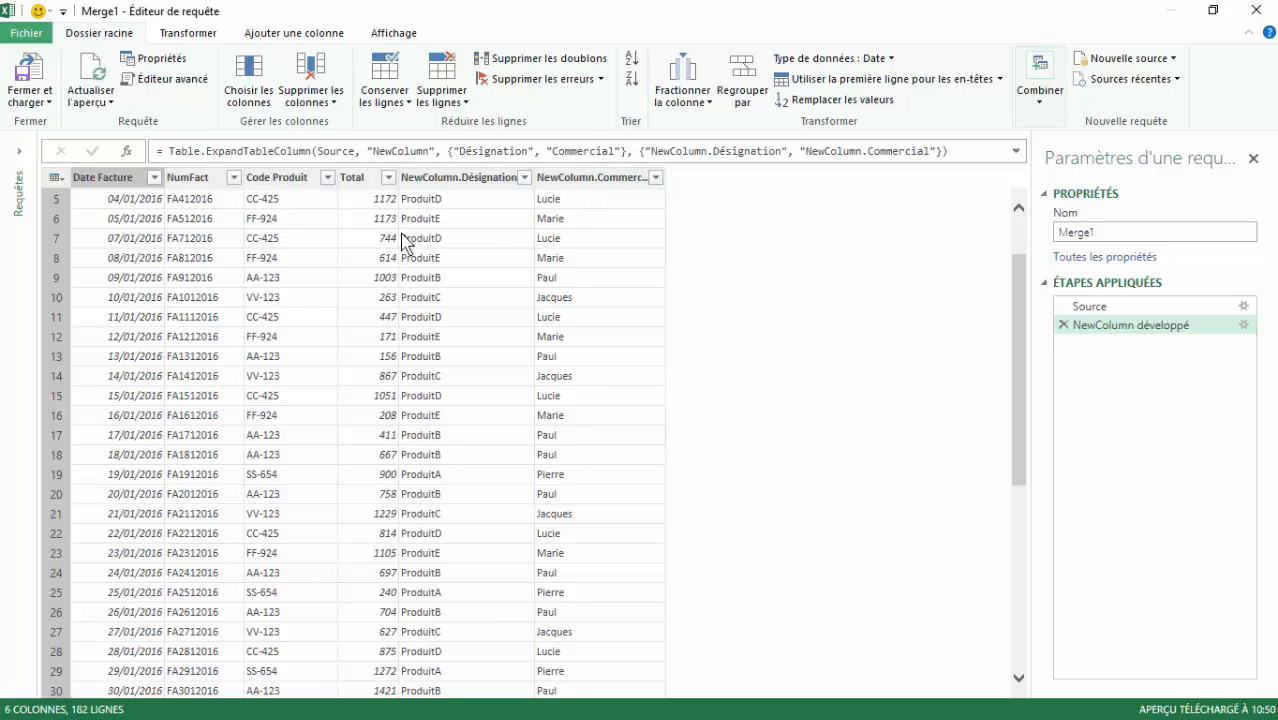
{"action": "left_click", "coordinate": [1105, 229]}
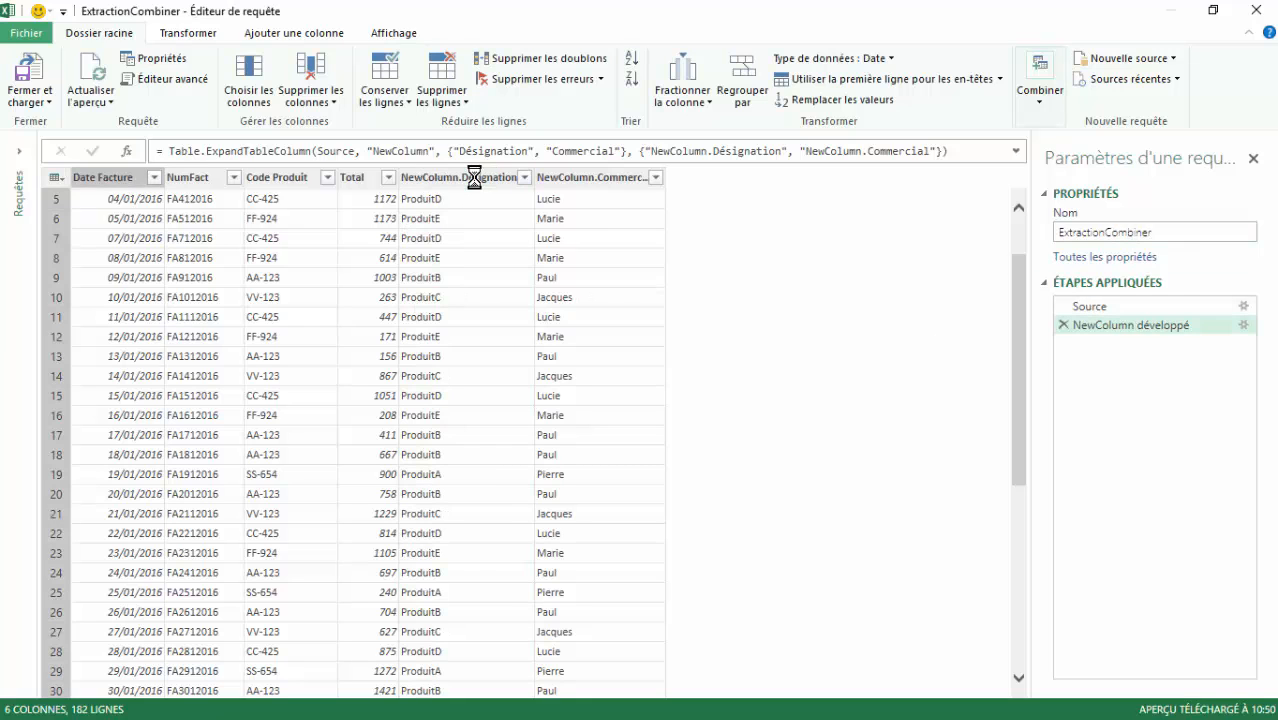
- Rename the NewColumn.Désignation column as Désignation
{"action": "double_click", "coordinate": [466, 179]}
{"action": "left_click", "coordinate": [463, 177]}
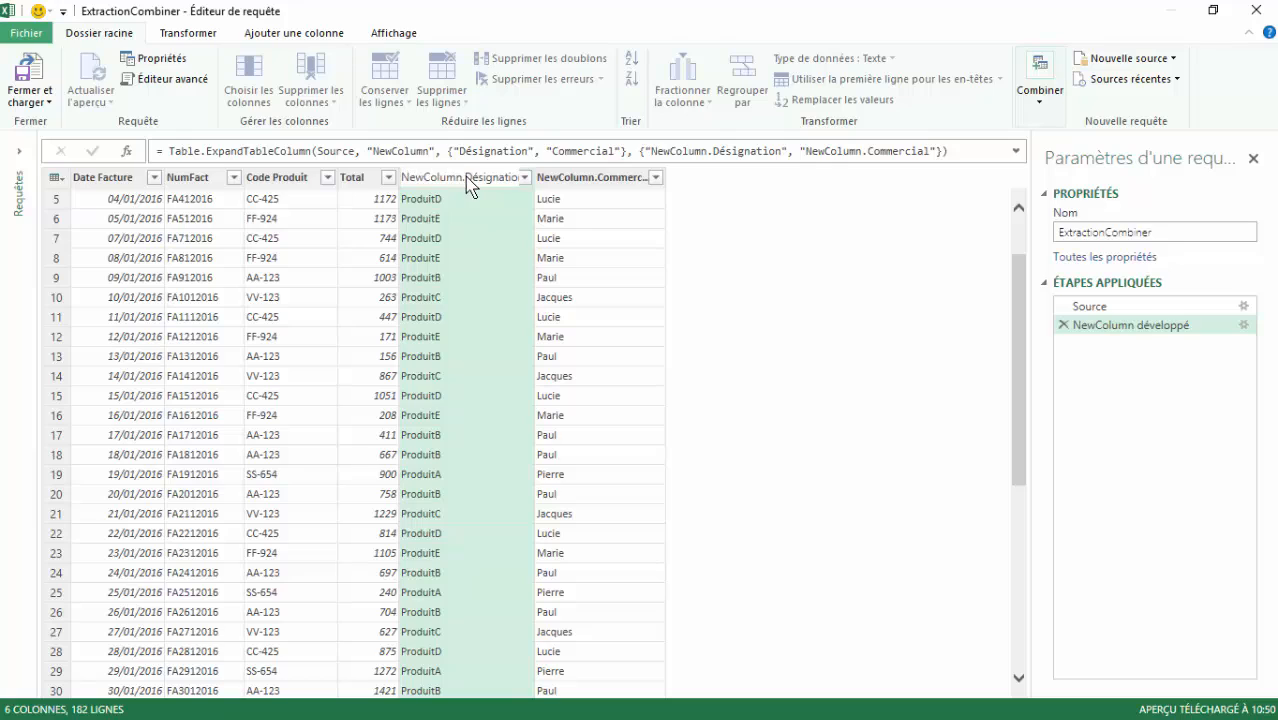
{"action": "key", "text": "BackSpace"}
{"action": "key", "text": "BackSpace"}
{"action": "key", "text": "BackSpace"}
{"action": "key", "text": "BackSpace"}
{"action": "key", "text": "BackSpace"}
{"action": "key", "text": "BackSpace"}
{"action": "key", "text": "BackSpace"}
{"action": "key", "text": "BackSpace"}
{"action": "key", "text": "BackSpace"}
{"action": "key", "text": "BackSpace"}
{"action": "key", "text": "Return"}
- Rename the NewColumn.Commercial column as Commercial
{"action": "left_click", "coordinate": [547, 182]}
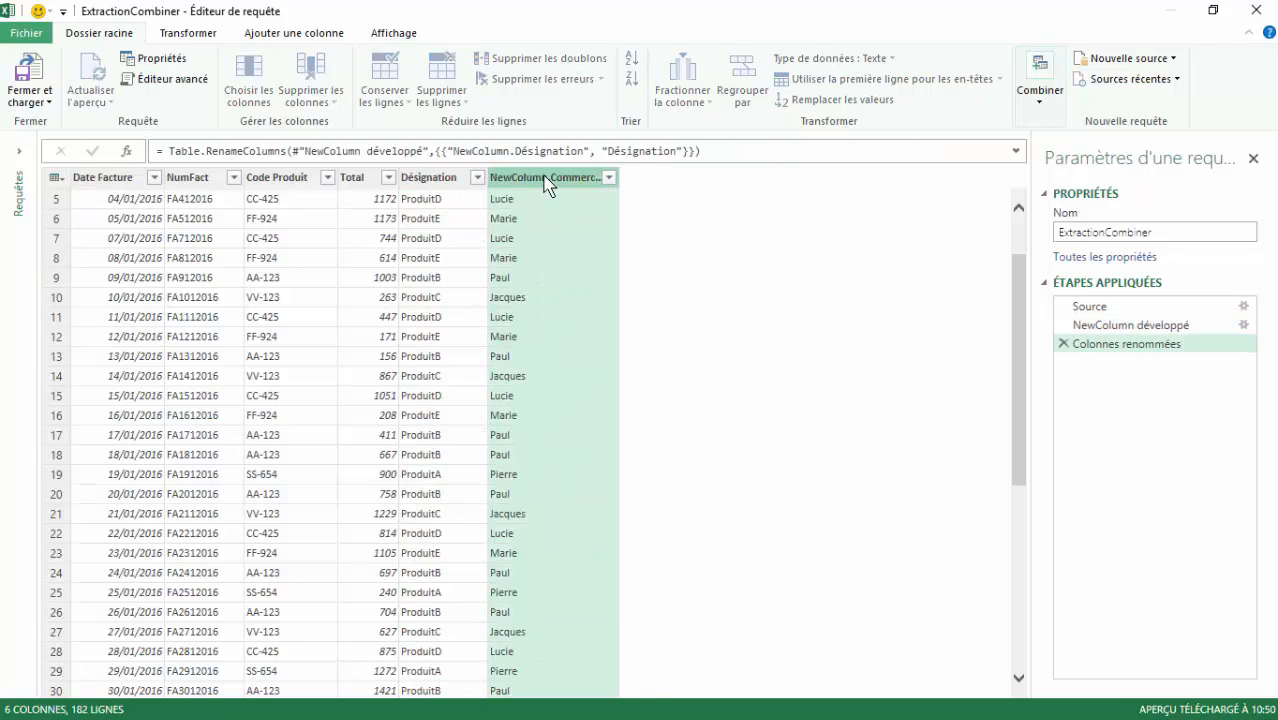
{"action": "double_click", "coordinate": [549, 179]}
{"action": "left_click", "coordinate": [551, 177]}
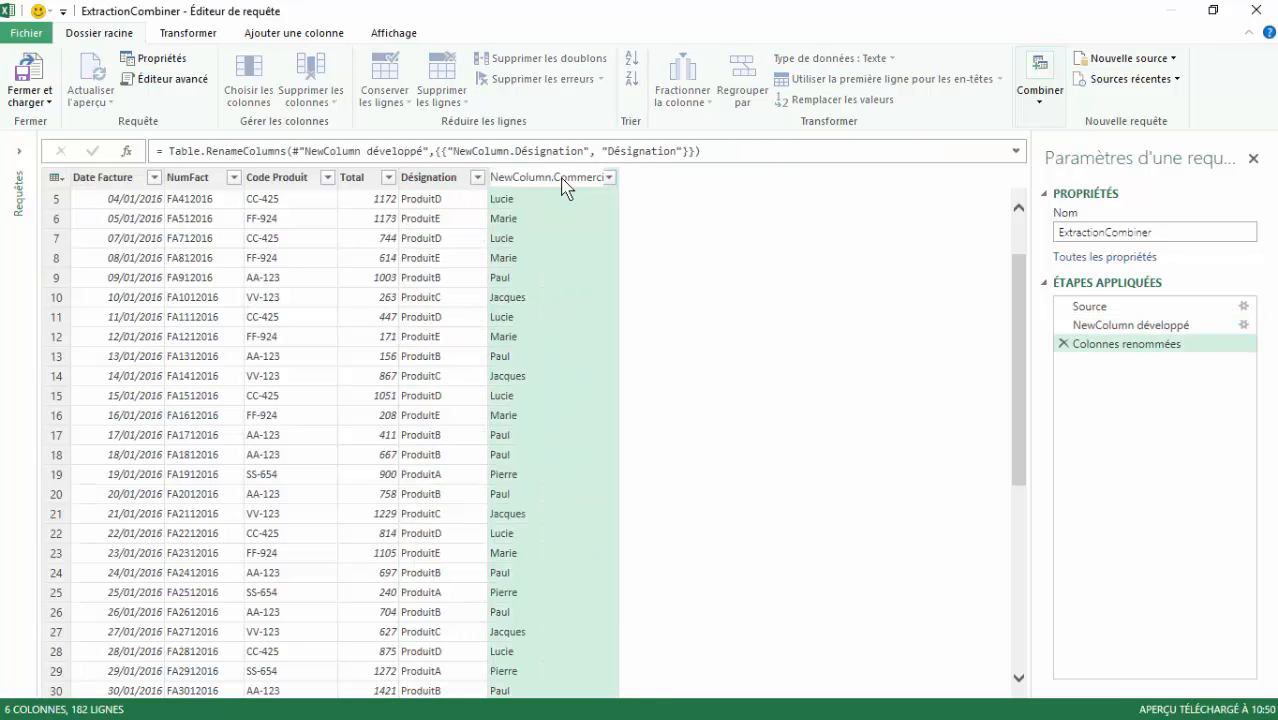
{"action": "key", "text": "BackSpace"}
{"action": "key", "text": "BackSpace"}
{"action": "key", "text": "BackSpace"}
{"action": "key", "text": "BackSpace"}
{"action": "key", "text": "BackSpace"}
{"action": "key", "text": "BackSpace"}
{"action": "key", "text": "BackSpace"}
{"action": "key", "text": "BackSpace"}
{"action": "key", "text": "BackSpace"}
{"action": "key", "text": "BackSpace"}
{"action": "key", "text": "Return"}
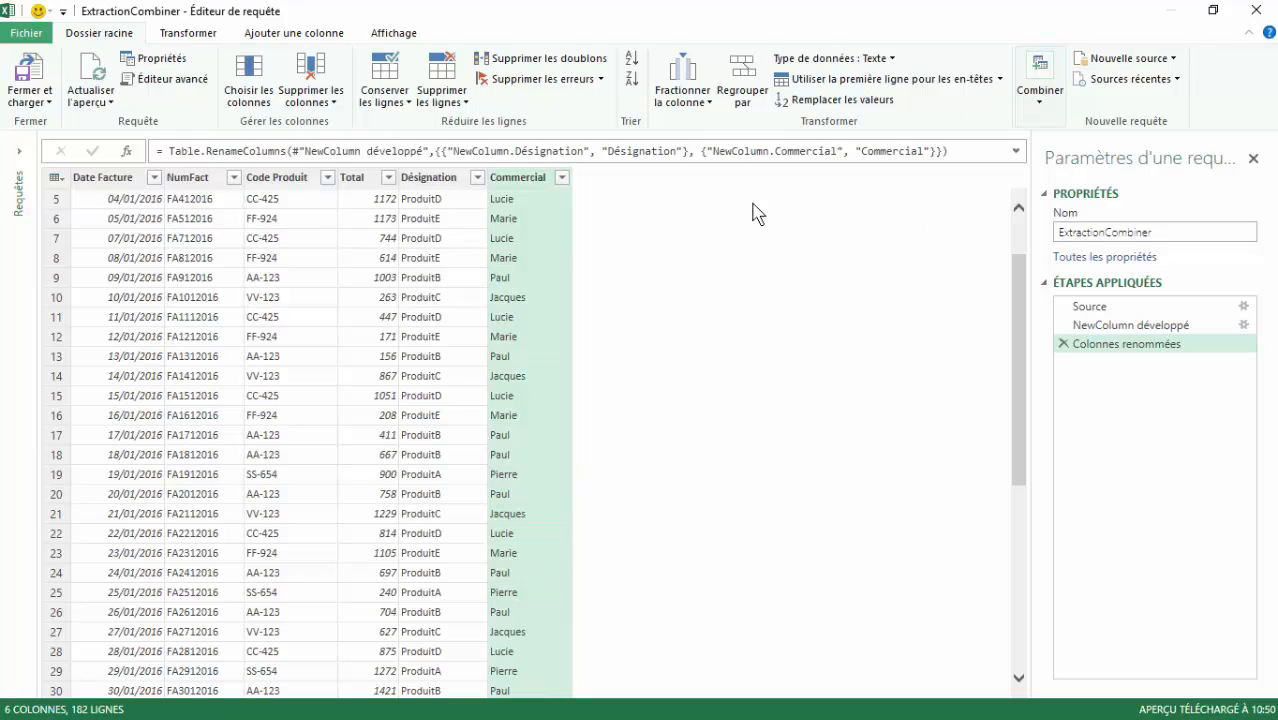
- Close the editor, load ExtractionCombiner into the workbook as a table, and autofit the Date Facture column
{"action": "left_click", "coordinate": [42, 102]}
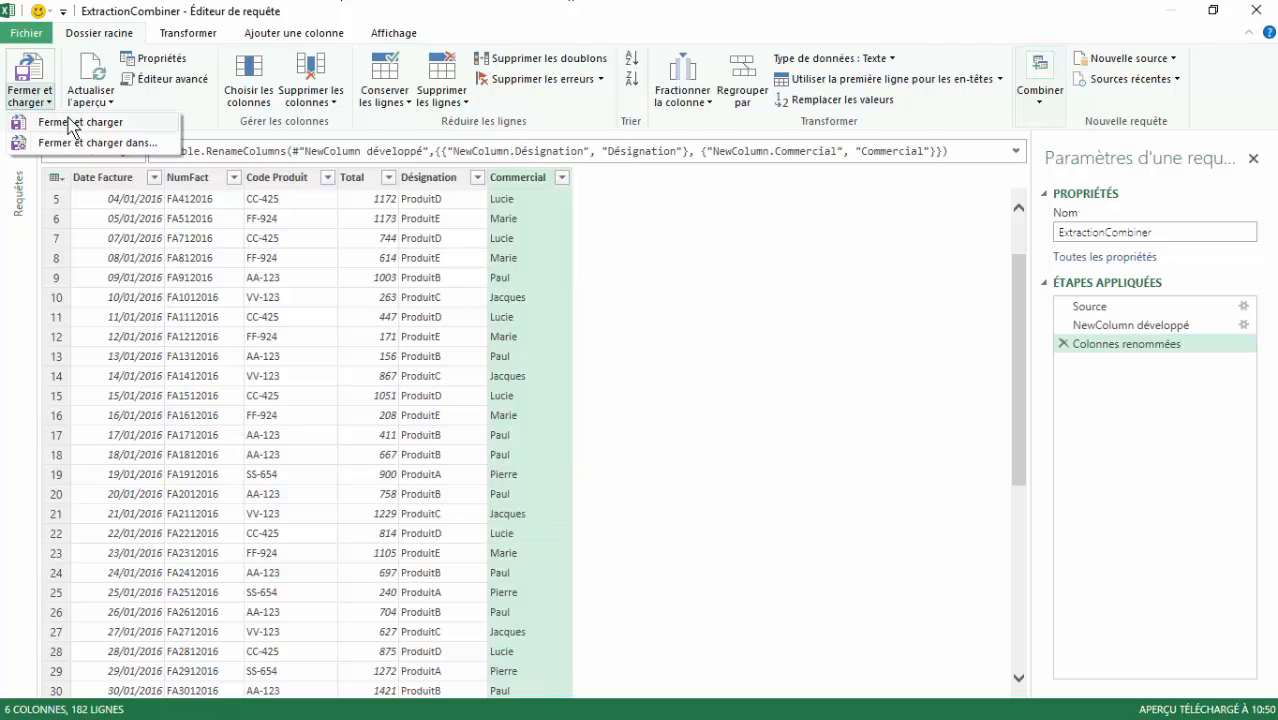
{"action": "left_click", "coordinate": [50, 121]}
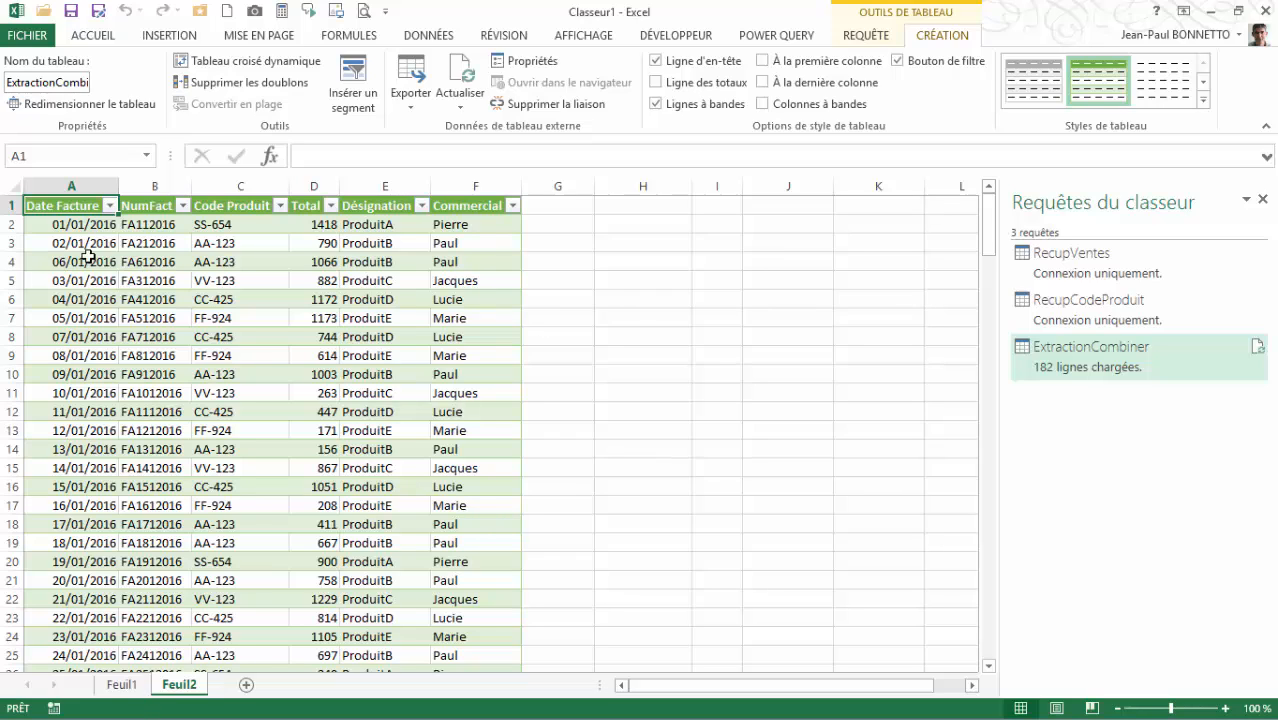
{"action": "double_click", "coordinate": [118, 186]}
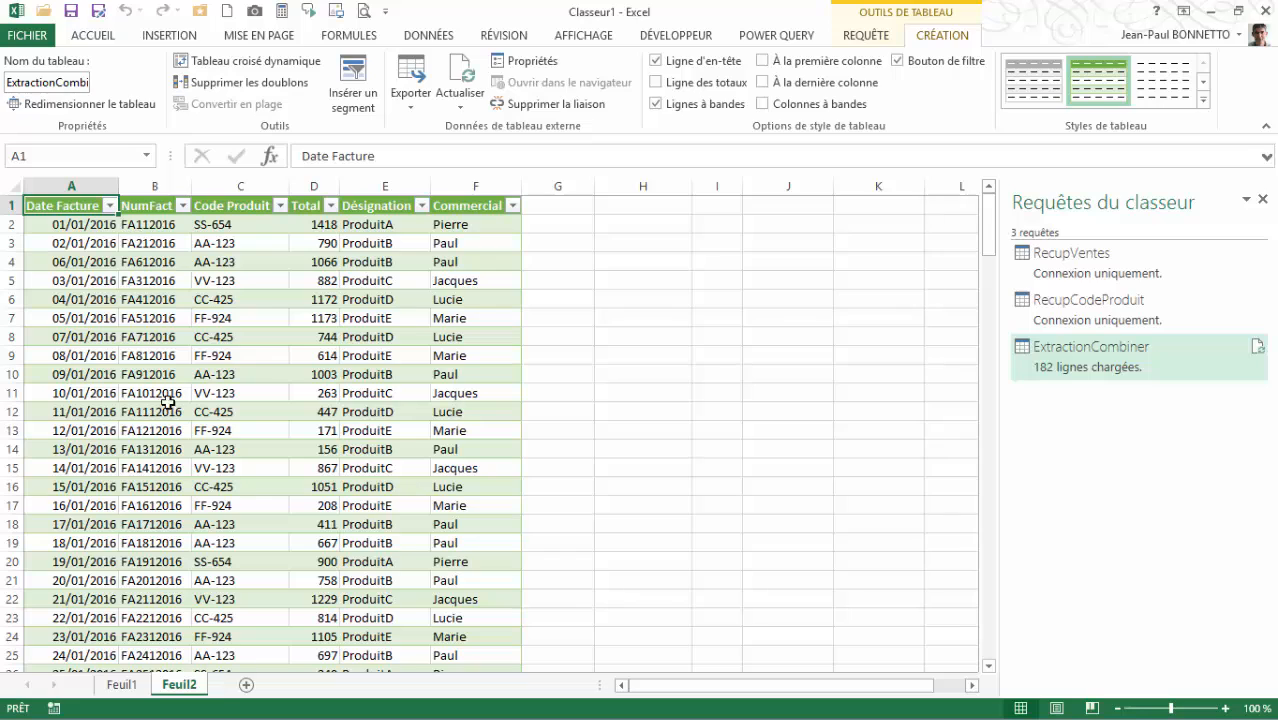
- Look through the loaded table, widen its Total column slightly, and display the table's query commands
{"action": "left_click", "coordinate": [245, 240]}
{"action": "scroll", "coordinate": [208, 470], "scroll_direction": "down", "scroll_amount": 20}
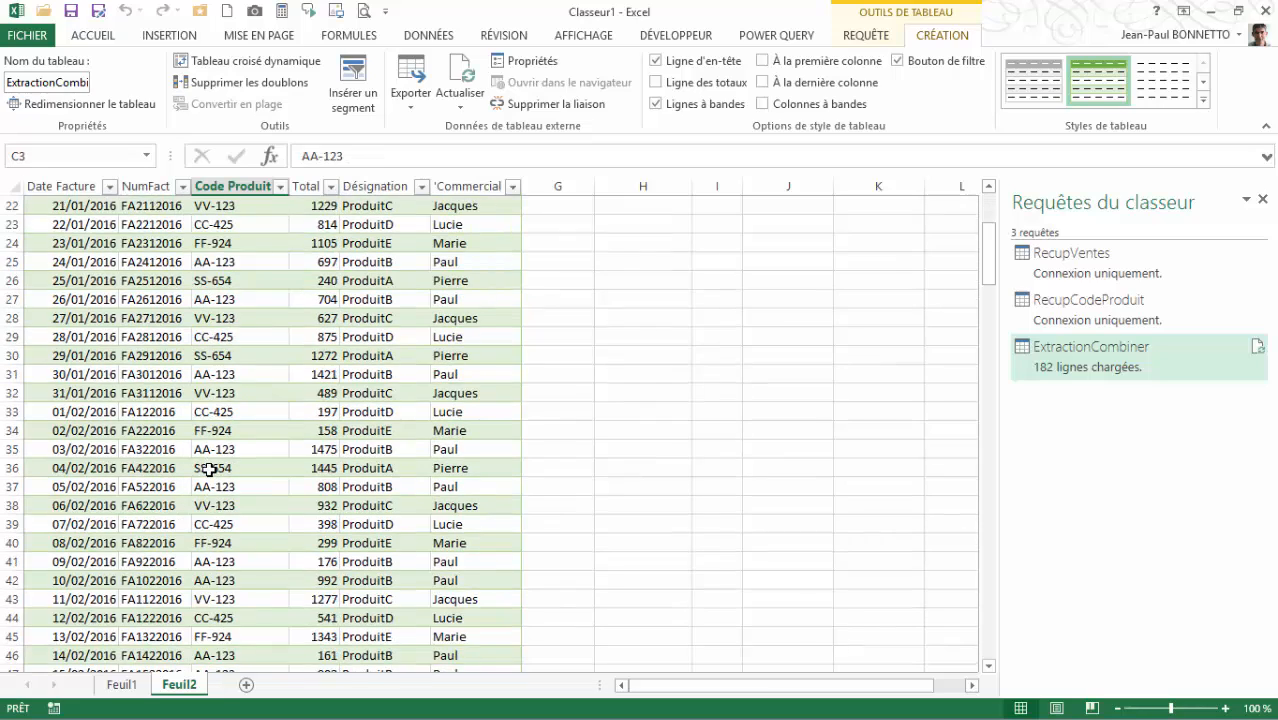
{"action": "scroll", "coordinate": [210, 451], "scroll_direction": "up", "scroll_amount": 7}
{"action": "scroll", "coordinate": [210, 451], "scroll_direction": "up", "scroll_amount": 8}
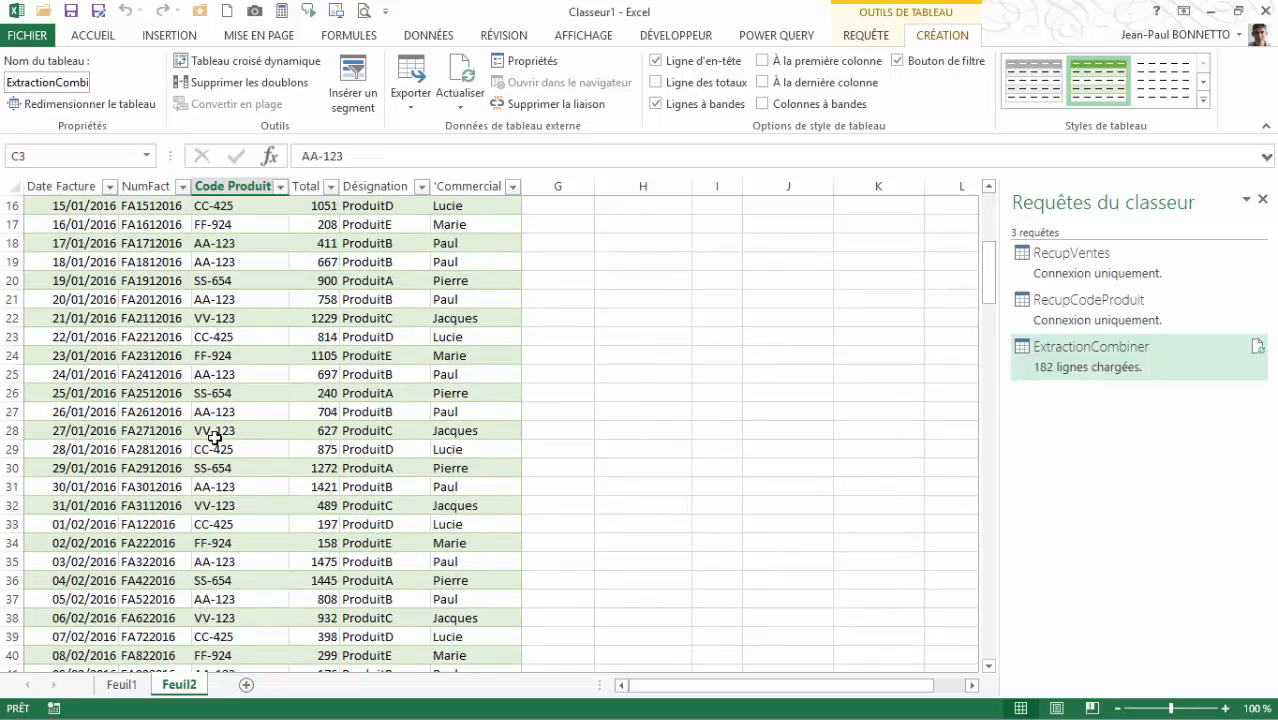
{"action": "left_click_drag", "start_coordinate": [341, 181], "coordinate": [361, 181]}
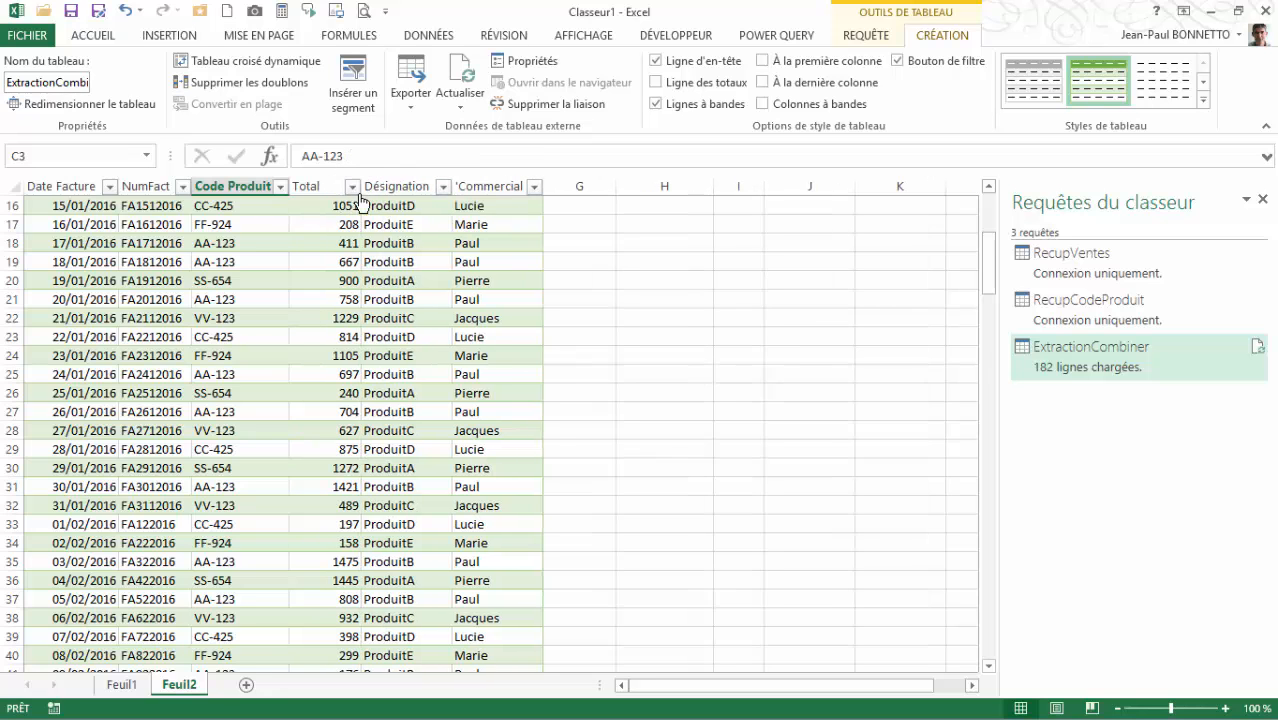
{"action": "scroll", "coordinate": [420, 215], "scroll_direction": "up", "scroll_amount": 5}
{"action": "scroll", "coordinate": [357, 210], "scroll_direction": "down", "scroll_amount": 1}
{"action": "left_click", "coordinate": [316, 204]}
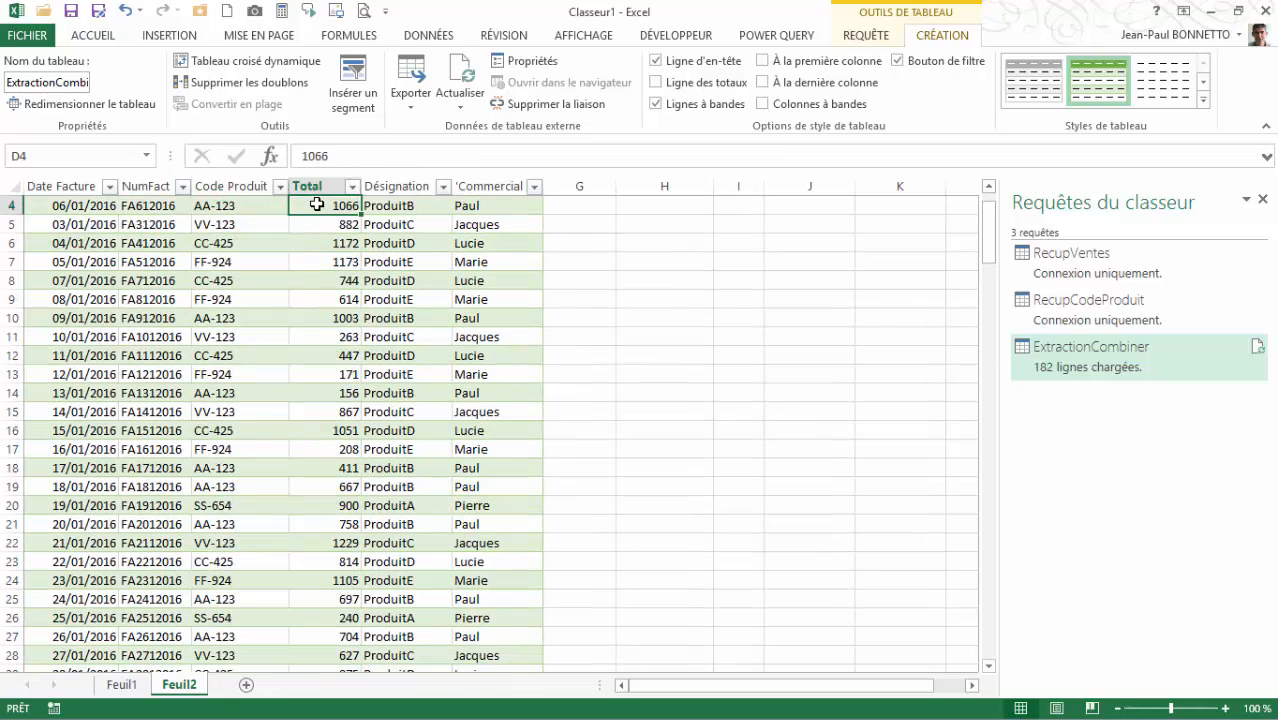
{"action": "left_click", "coordinate": [868, 35]}
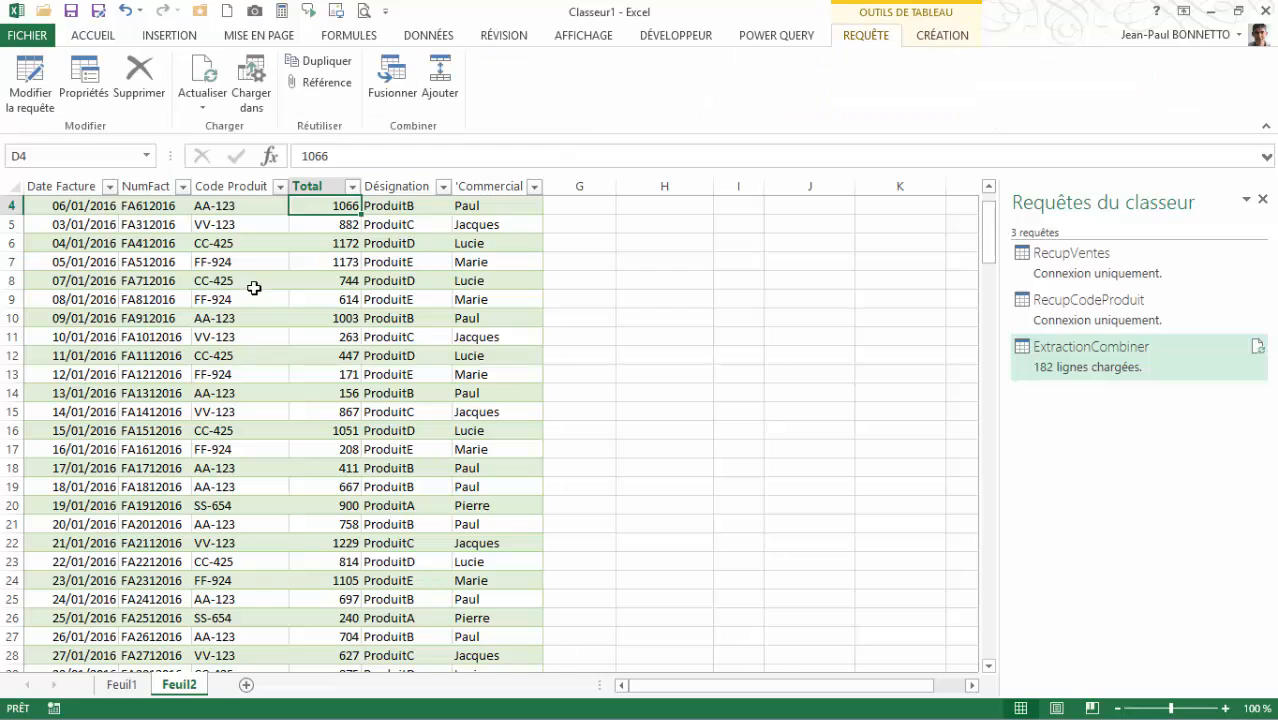
- Format the table's Total column as euro accounting values with no decimals
{"action": "left_click", "coordinate": [335, 261]}
{"action": "left_click", "coordinate": [334, 222]}
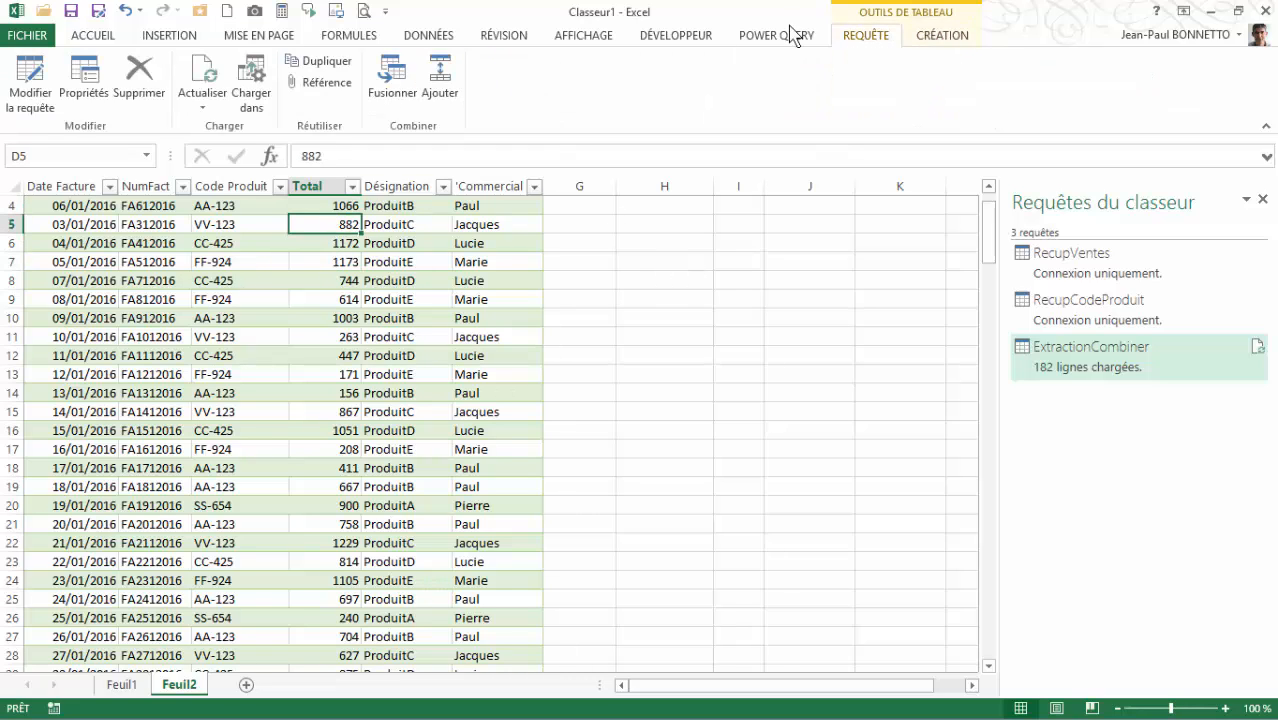
{"action": "left_click", "coordinate": [945, 36]}
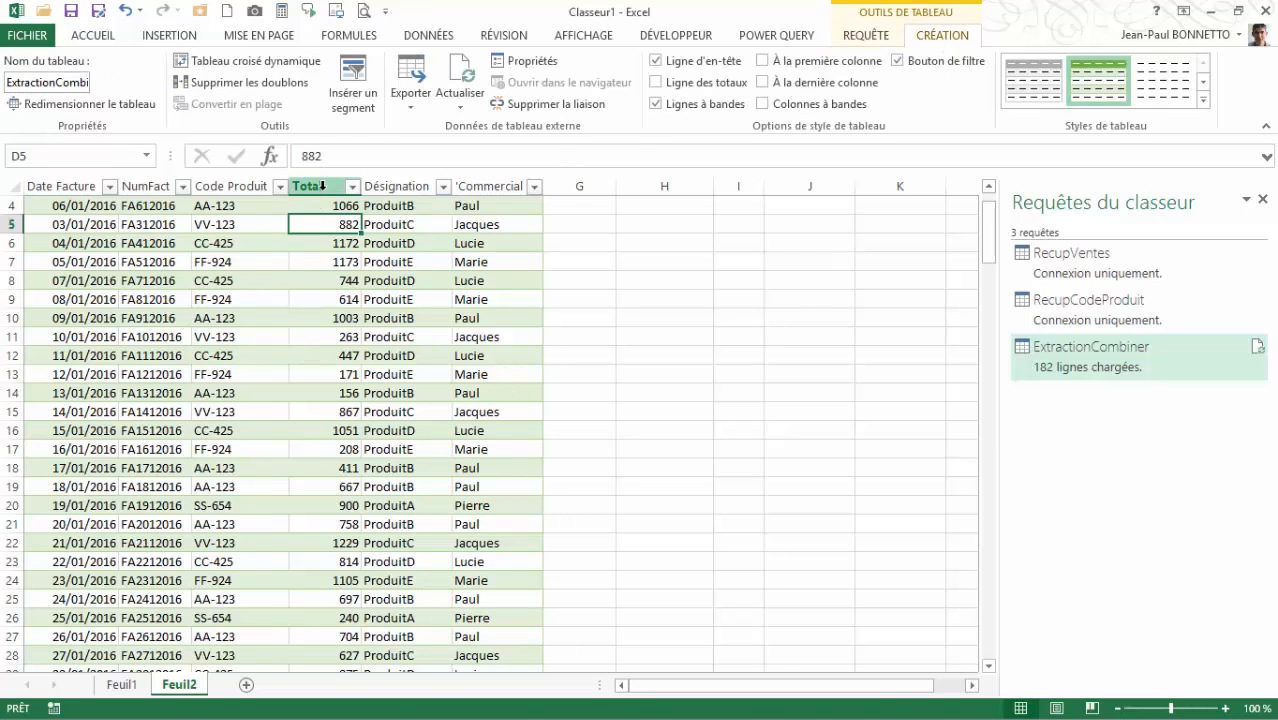
{"action": "left_click", "coordinate": [318, 190]}
{"action": "left_click", "coordinate": [100, 36]}
{"action": "left_click", "coordinate": [640, 96]}
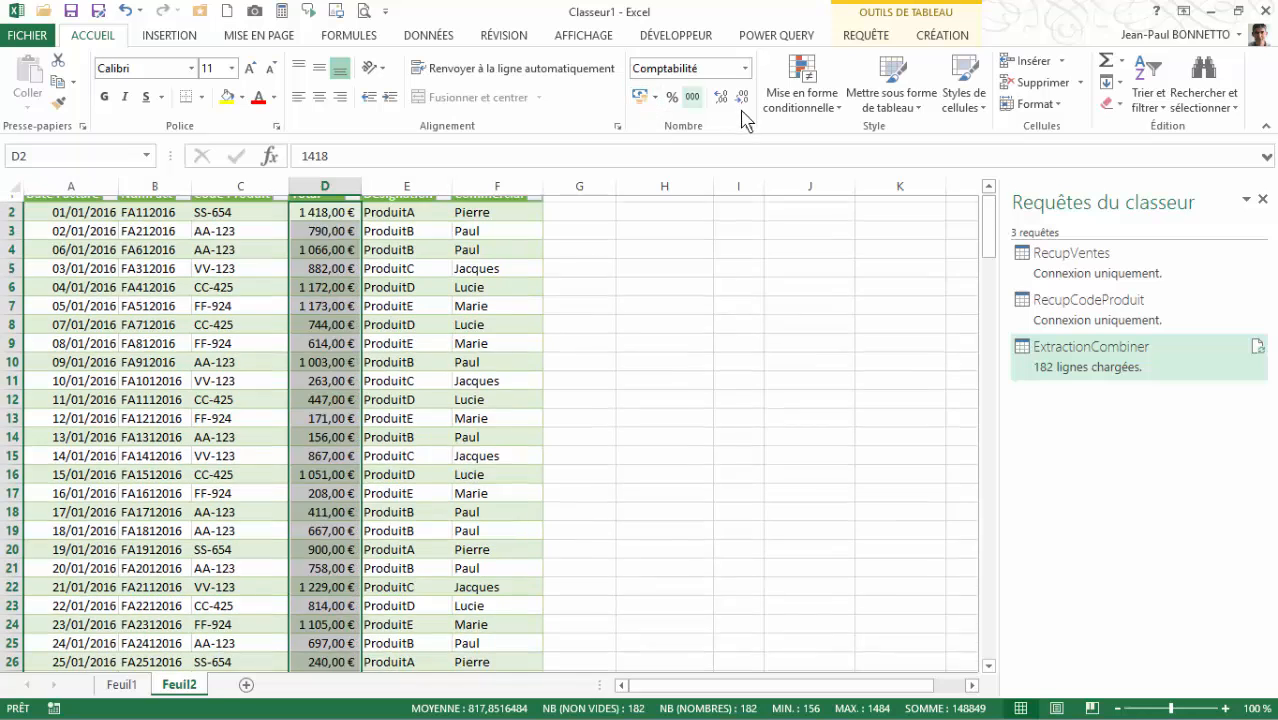
{"action": "left_click", "coordinate": [742, 98]}
{"action": "left_click", "coordinate": [744, 101]}
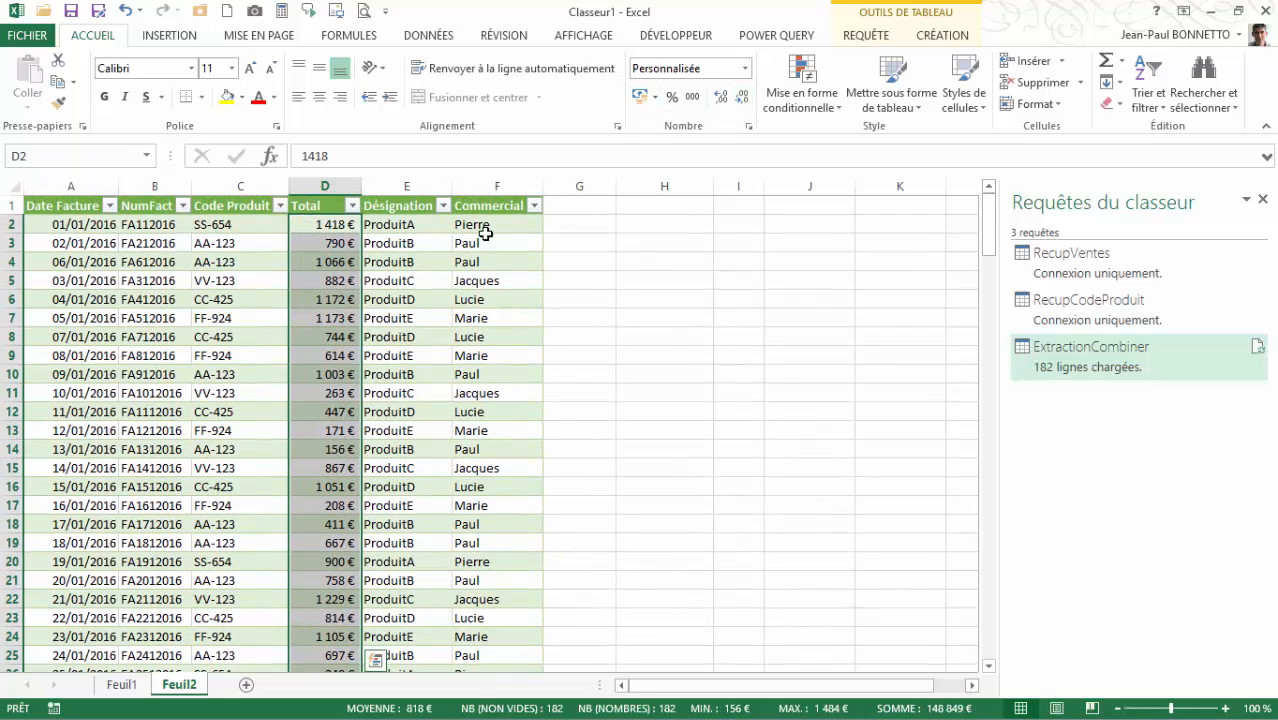
{"action": "left_click", "coordinate": [221, 373]}
{"action": "left_click", "coordinate": [340, 261]}
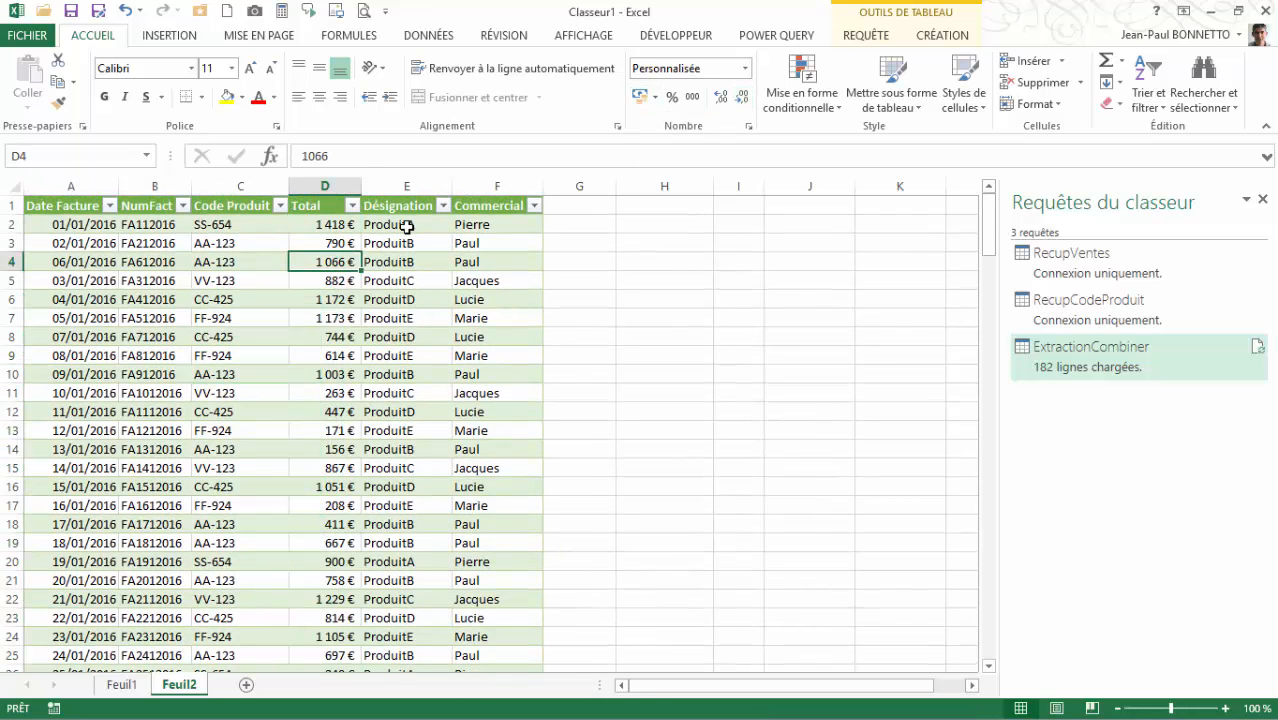
{"action": "left_click", "coordinate": [406, 227]}
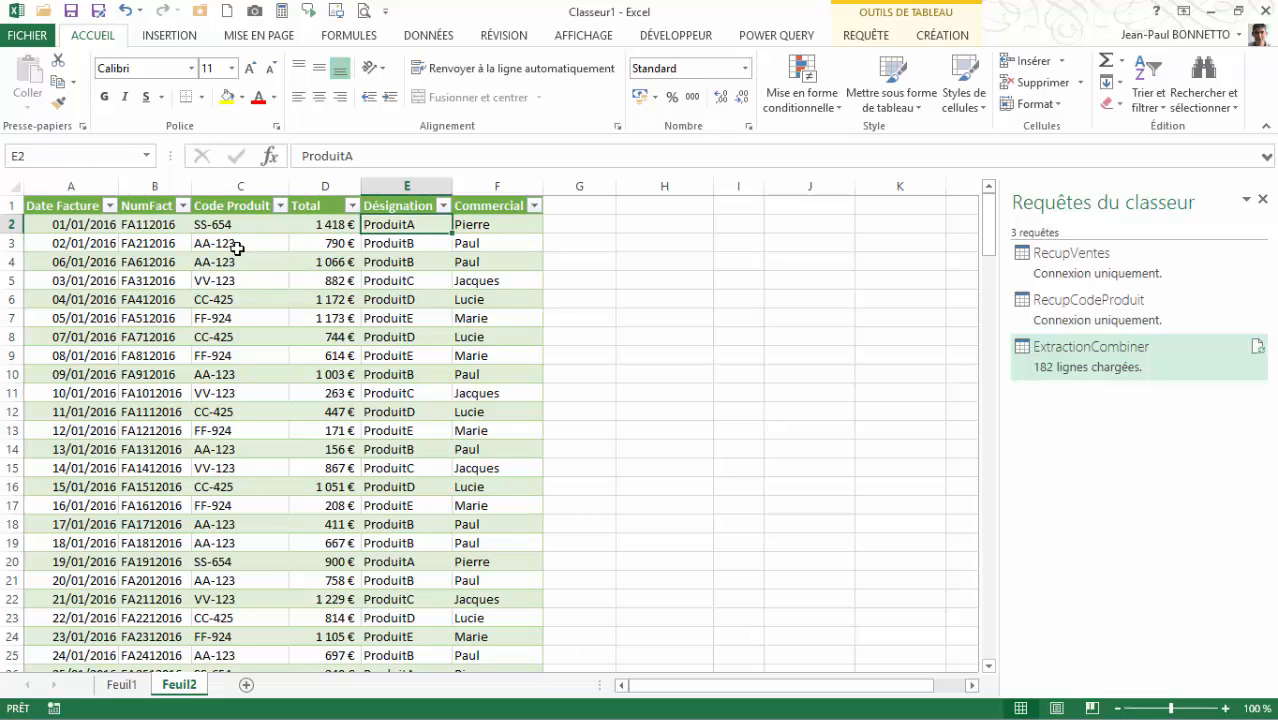
{"action": "left_click", "coordinate": [500, 248]}
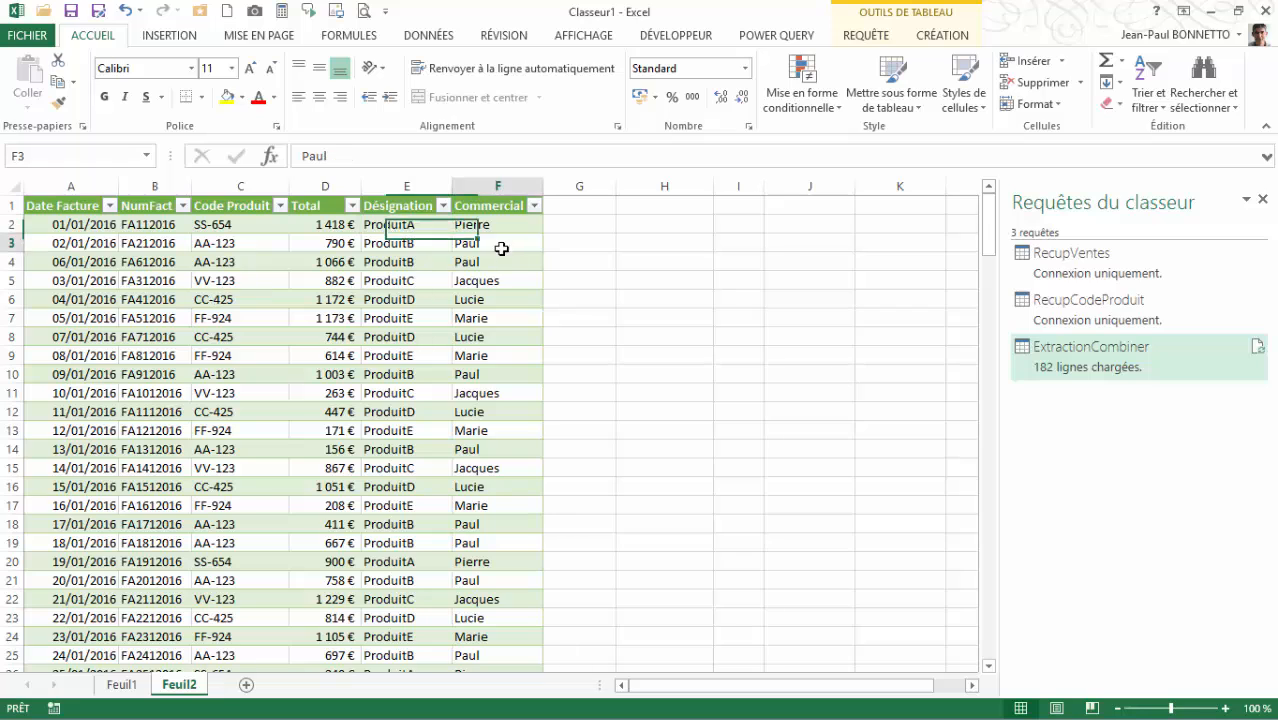
{"action": "left_click", "coordinate": [182, 373]}
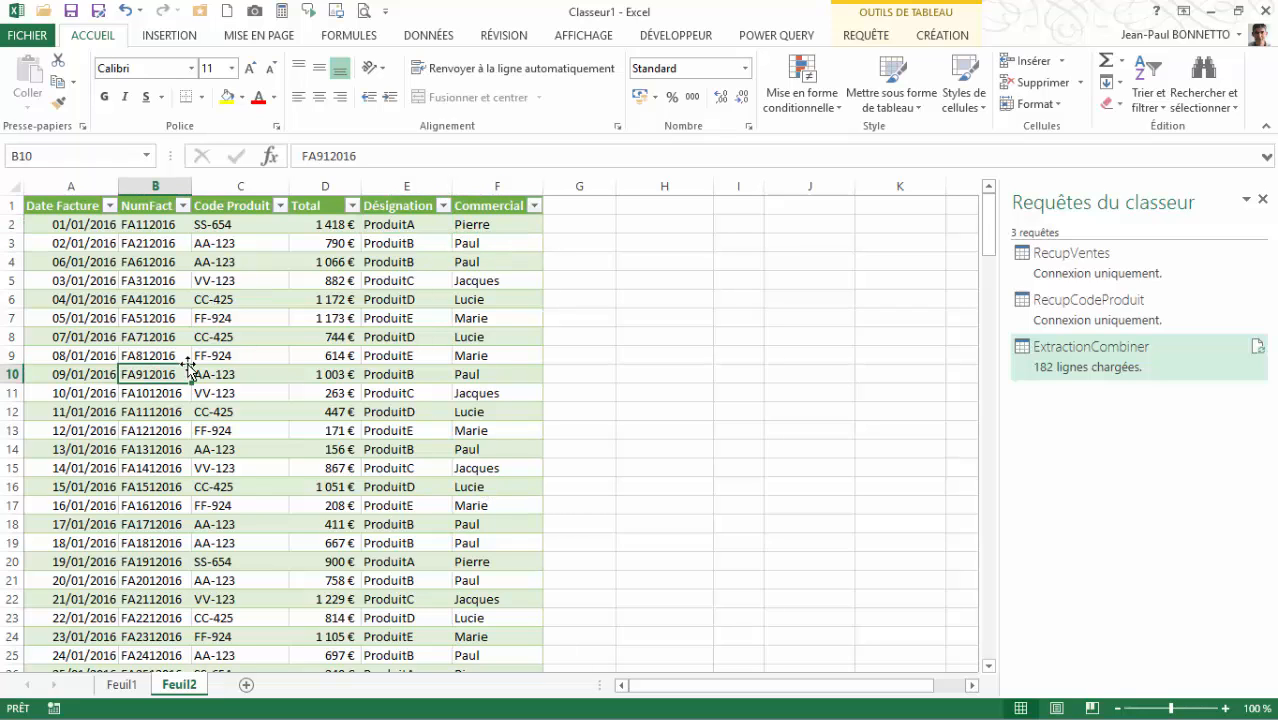
- Rename the sheet holding the combined table as Recap DATA
{"action": "double_click", "coordinate": [186, 684]}
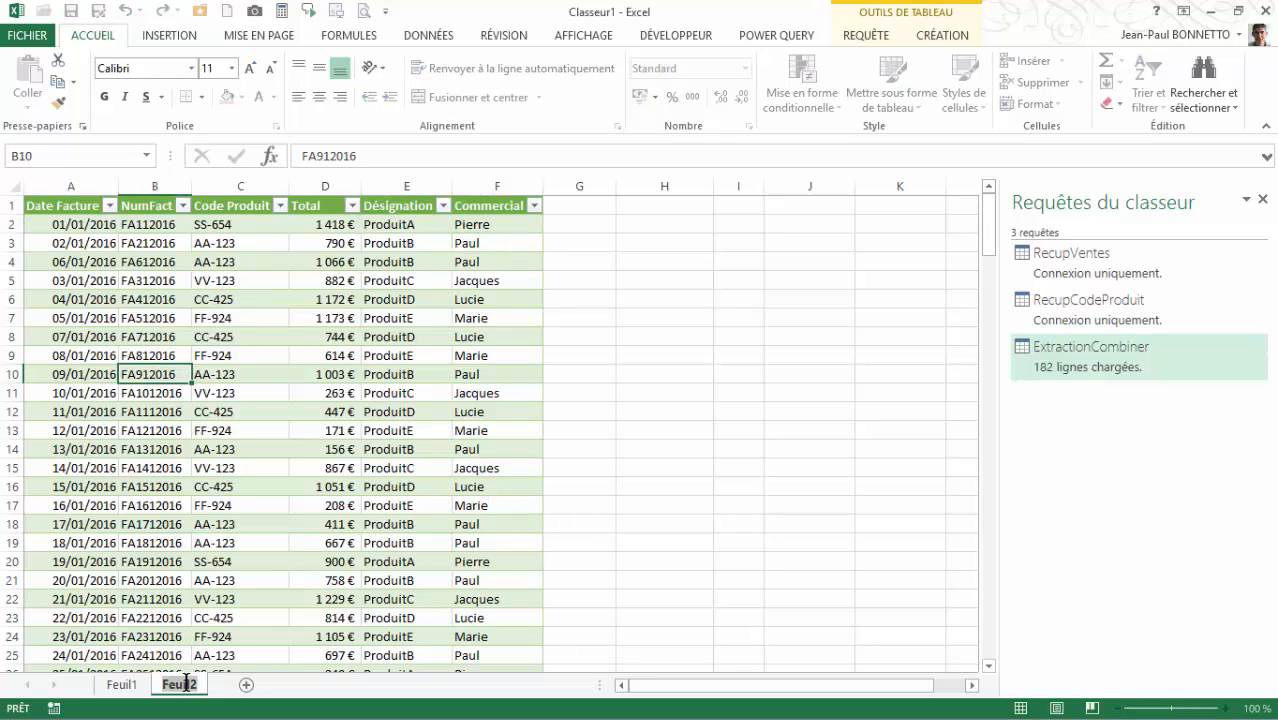
{"action": "type", "text": "R"}
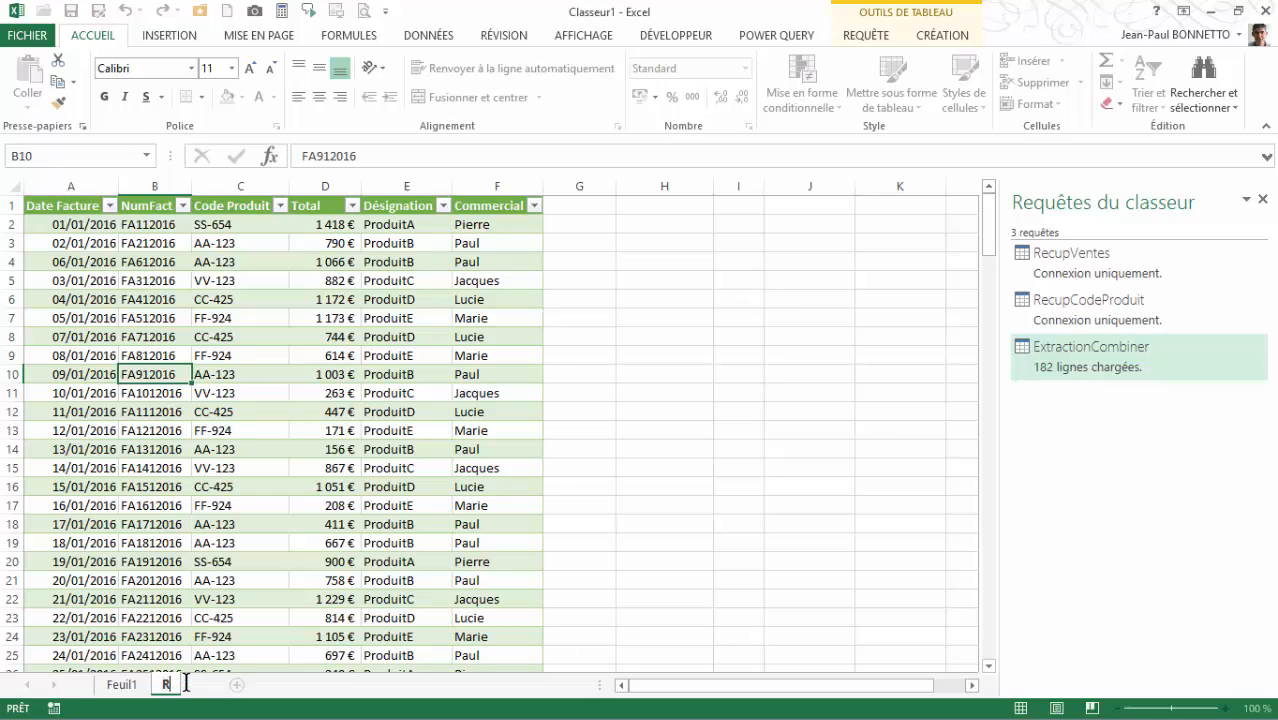
{"action": "type", "text": "ecap DATA"}
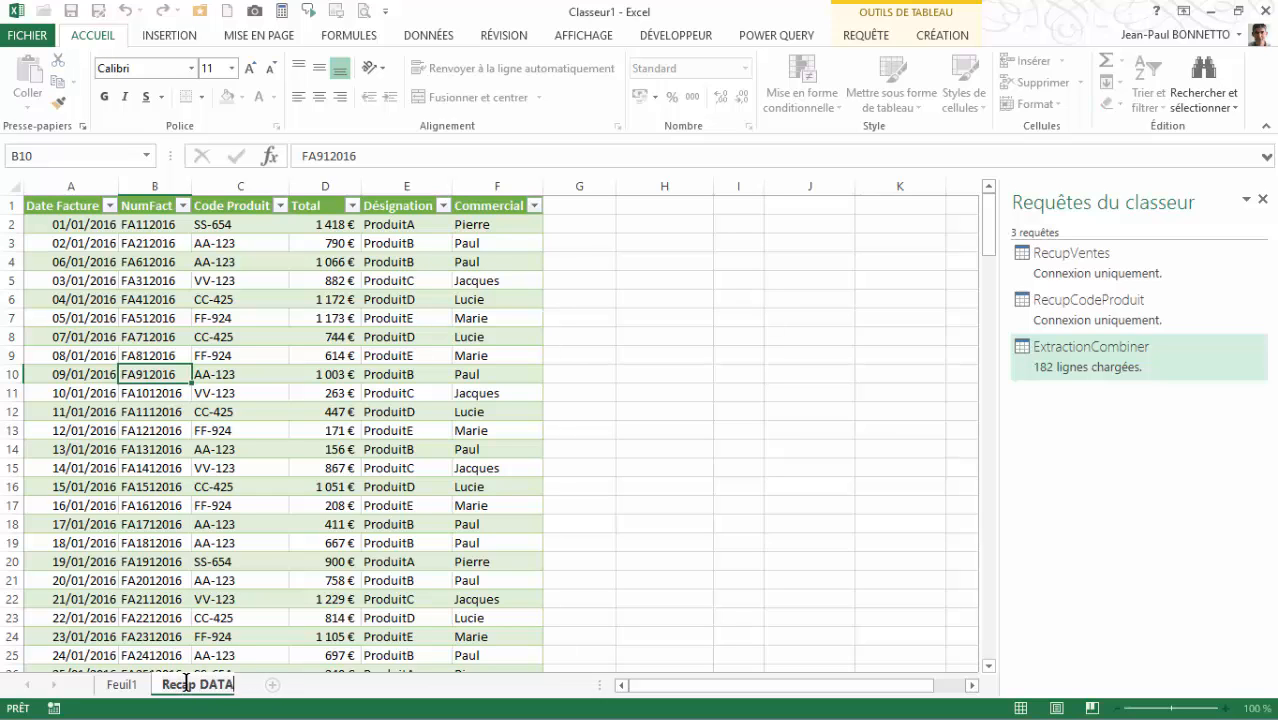
- Delete the empty worksheet Feuil1
{"action": "left_click", "coordinate": [118, 686]}
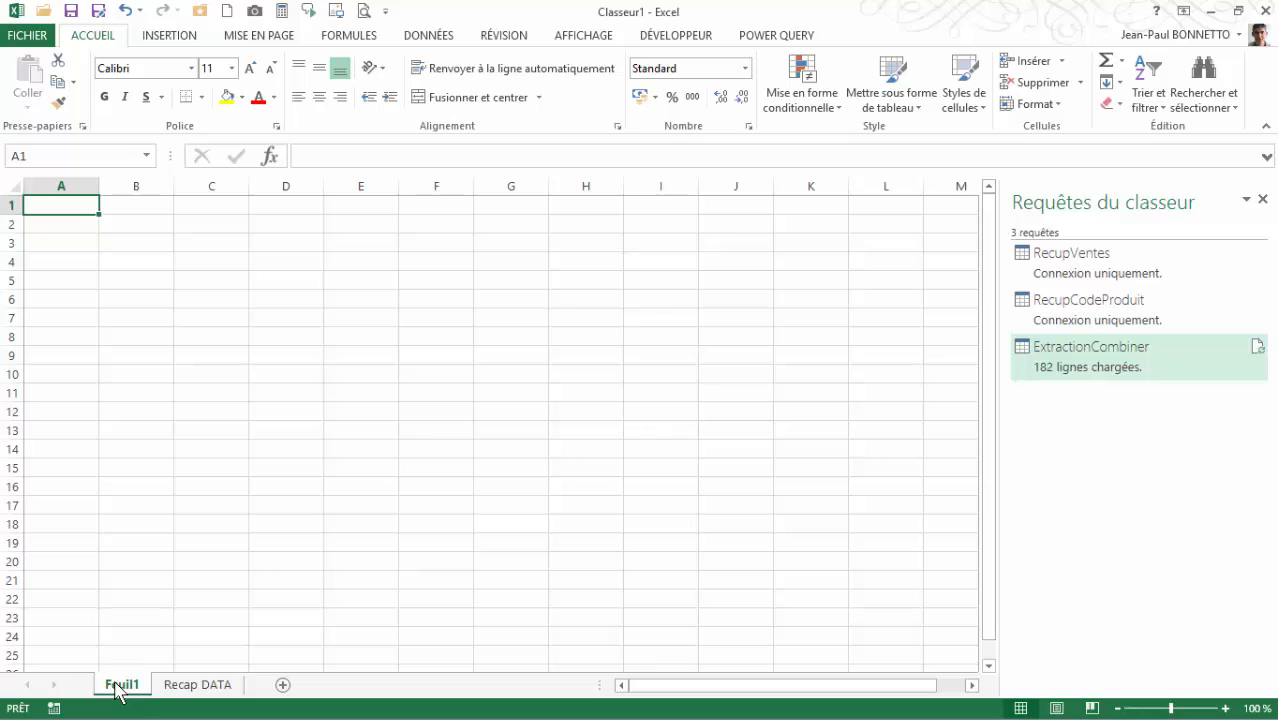
{"action": "double_click", "coordinate": [118, 686]}
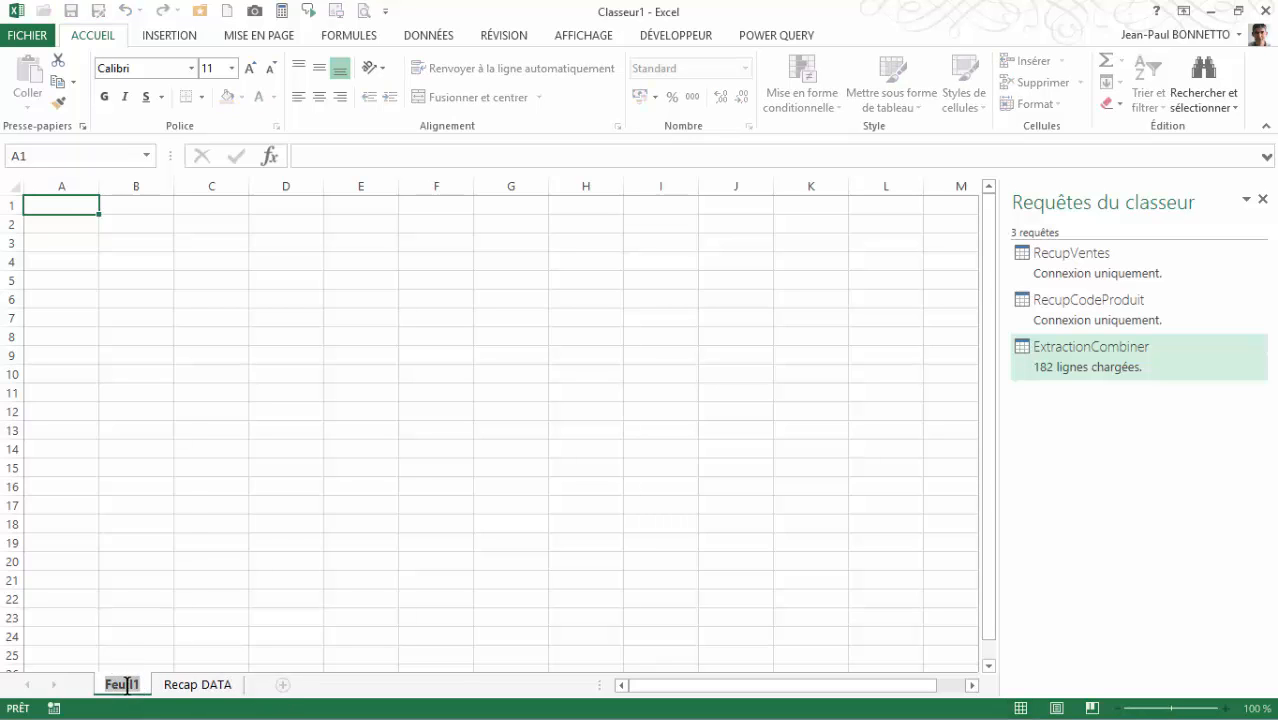
{"action": "left_click", "coordinate": [148, 597]}
{"action": "right_click", "coordinate": [124, 688]}
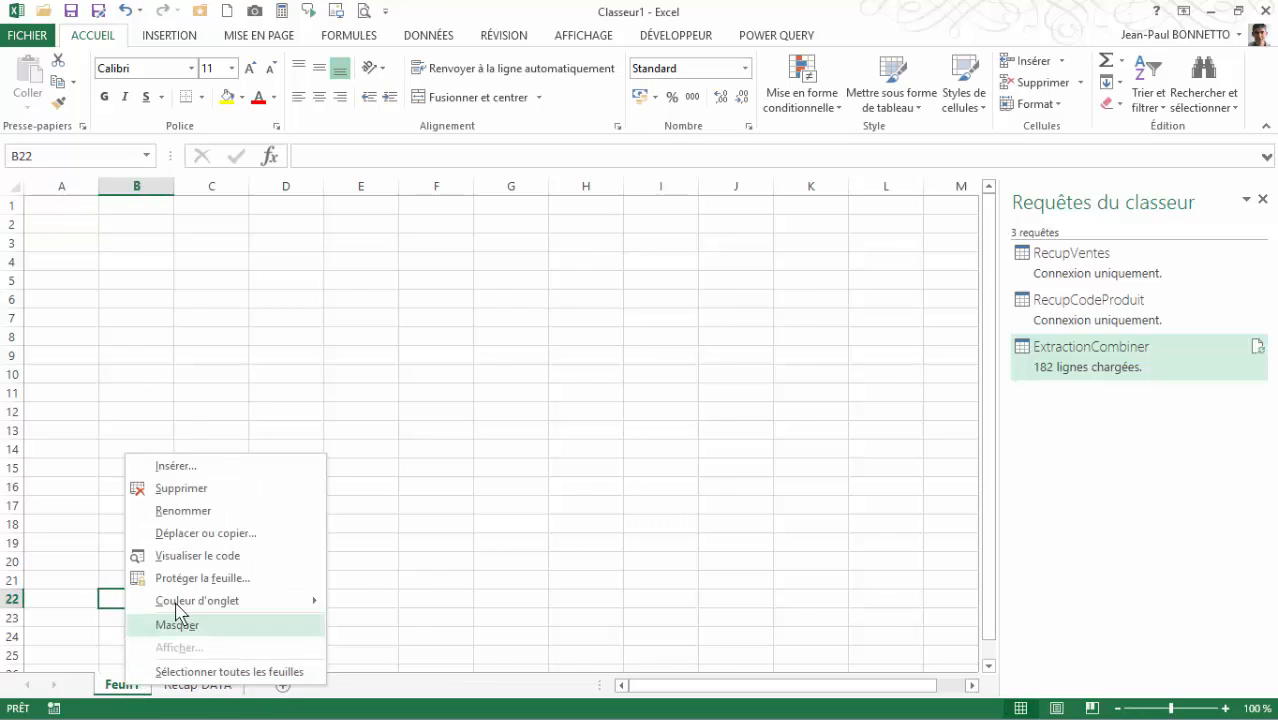
{"action": "left_click", "coordinate": [175, 488]}
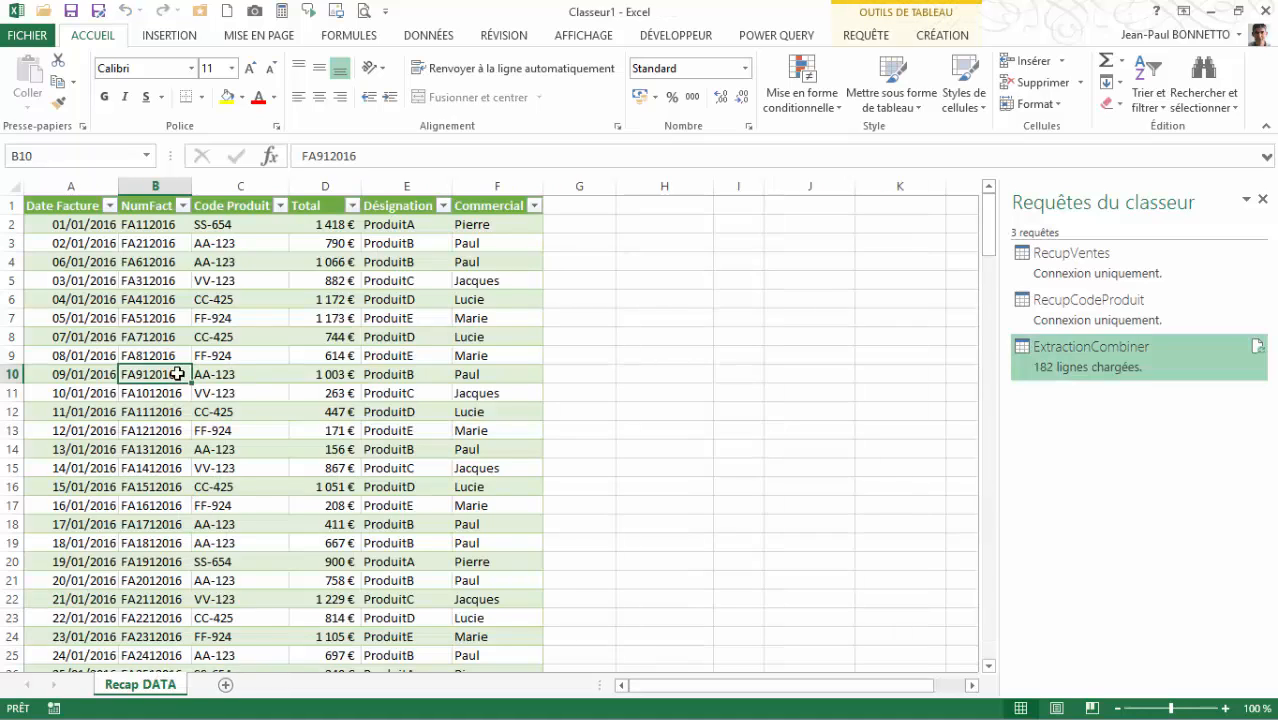
- Create a pivot table from ExtractionCombiner on a new worksheet, with Commercial as rows and the sum of Total as values
{"action": "scroll", "coordinate": [415, 345], "scroll_direction": "down", "scroll_amount": 20}
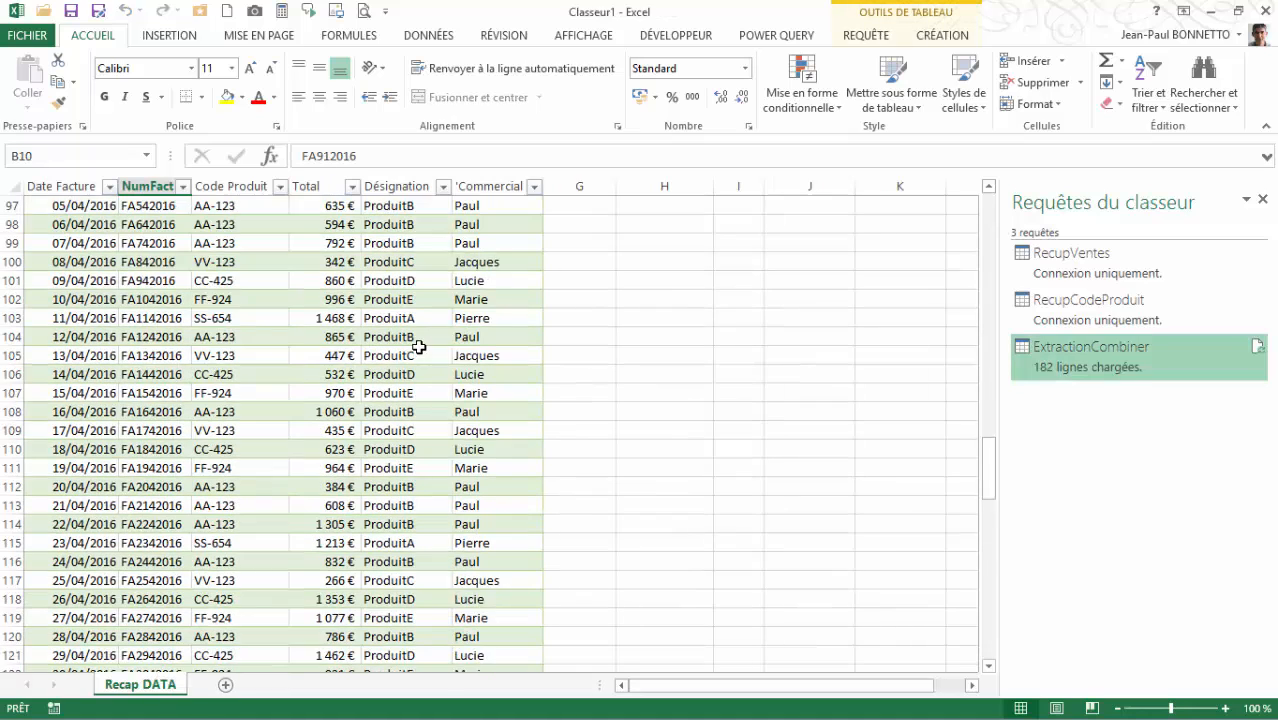
{"action": "scroll", "coordinate": [415, 345], "scroll_direction": "down", "scroll_amount": 10}
{"action": "scroll", "coordinate": [417, 300], "scroll_direction": "up", "scroll_amount": 18}
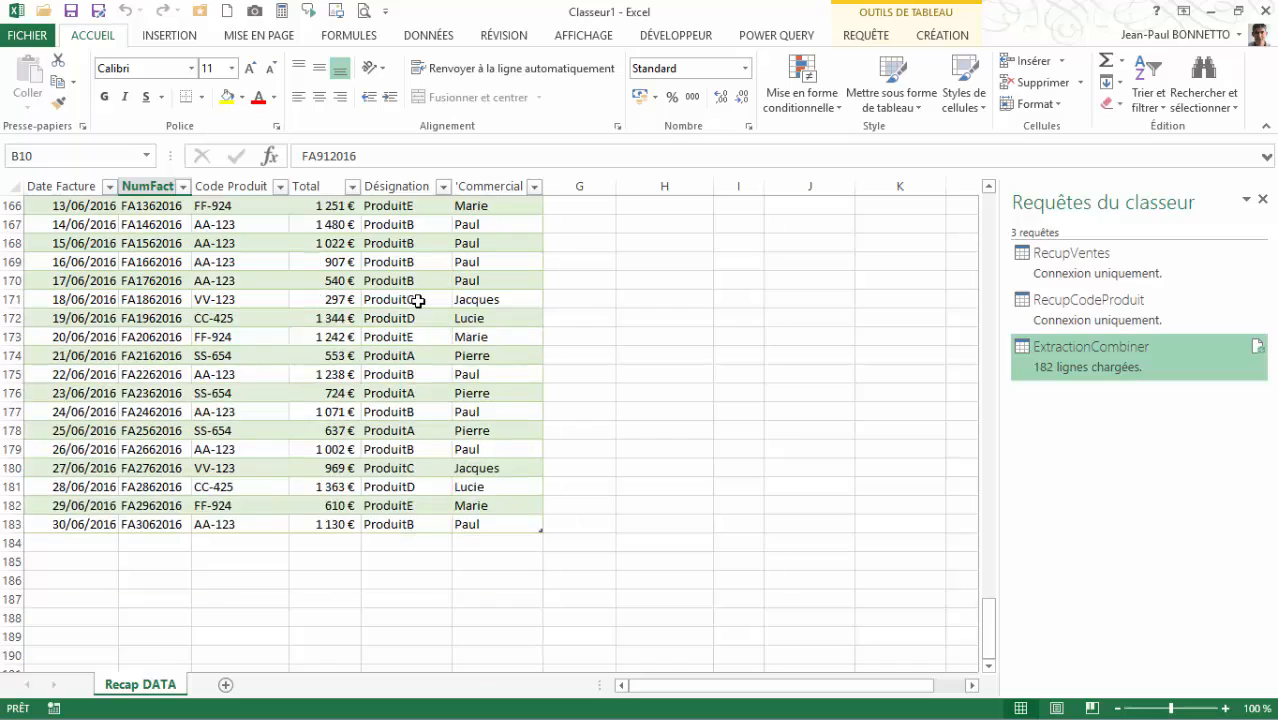
{"action": "scroll", "coordinate": [417, 300], "scroll_direction": "up", "scroll_amount": 20}
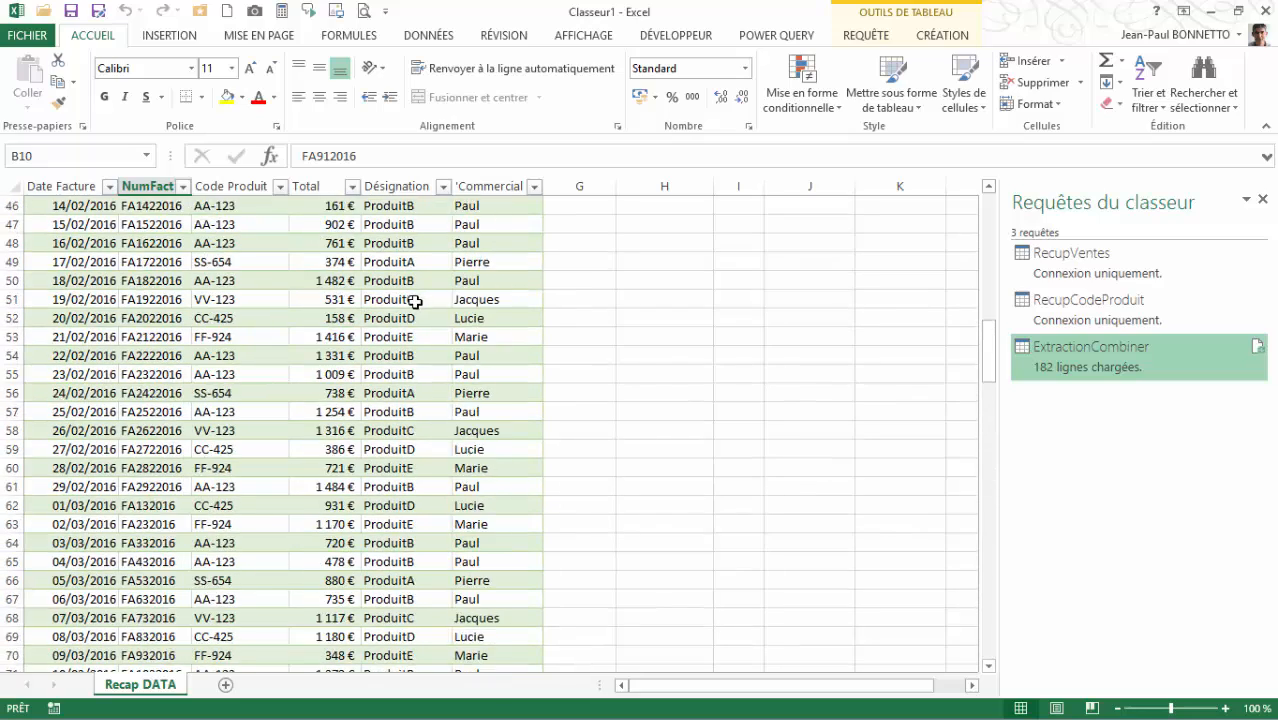
{"action": "left_click", "coordinate": [170, 36]}
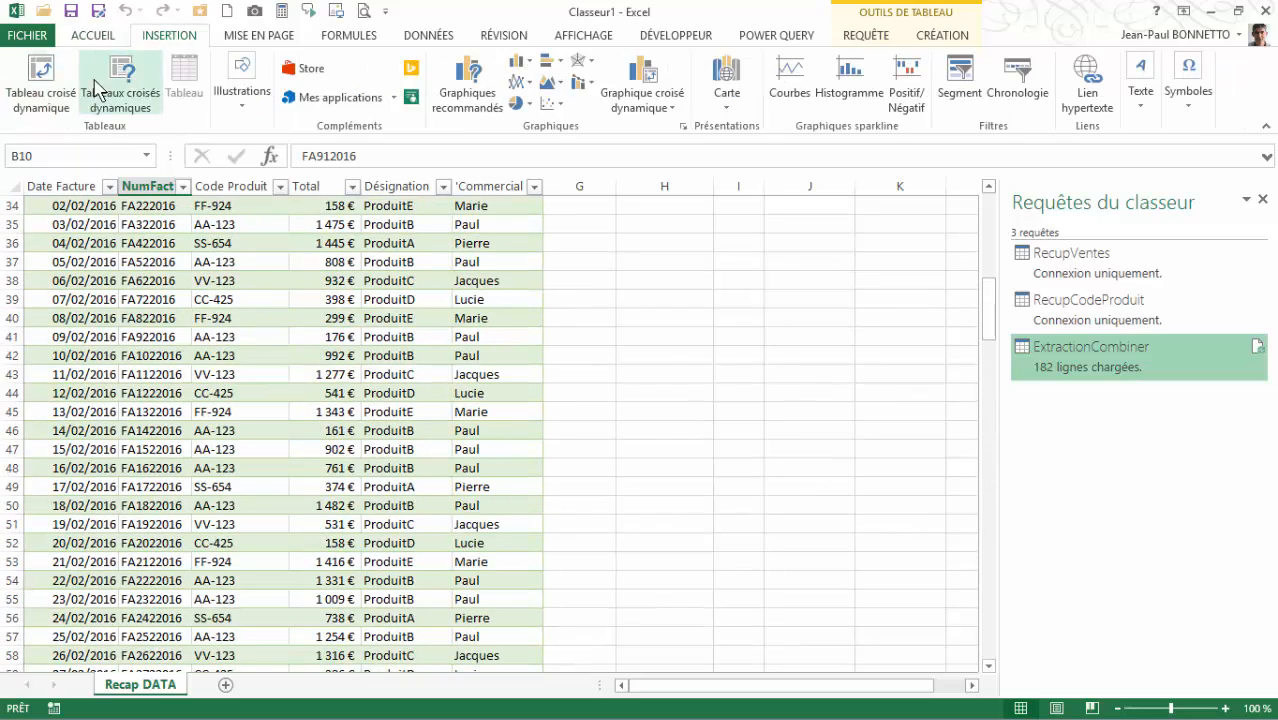
{"action": "left_click", "coordinate": [47, 90]}
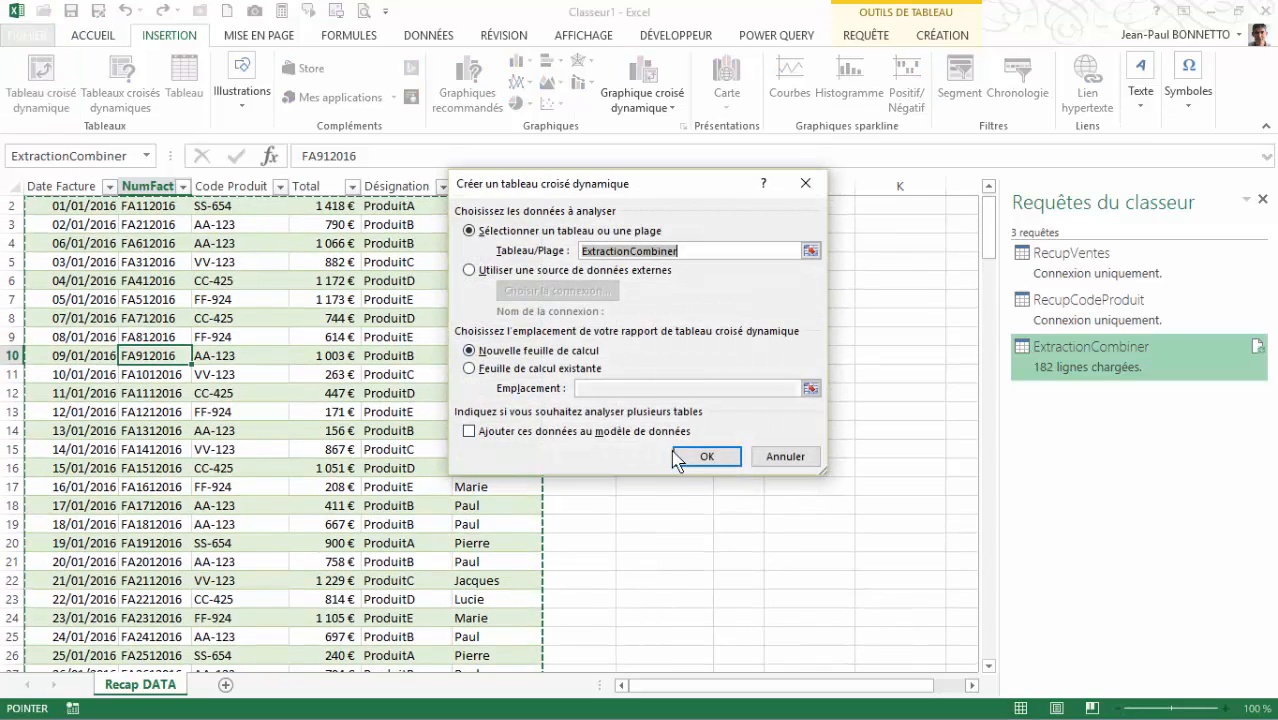
{"action": "left_click", "coordinate": [686, 456]}
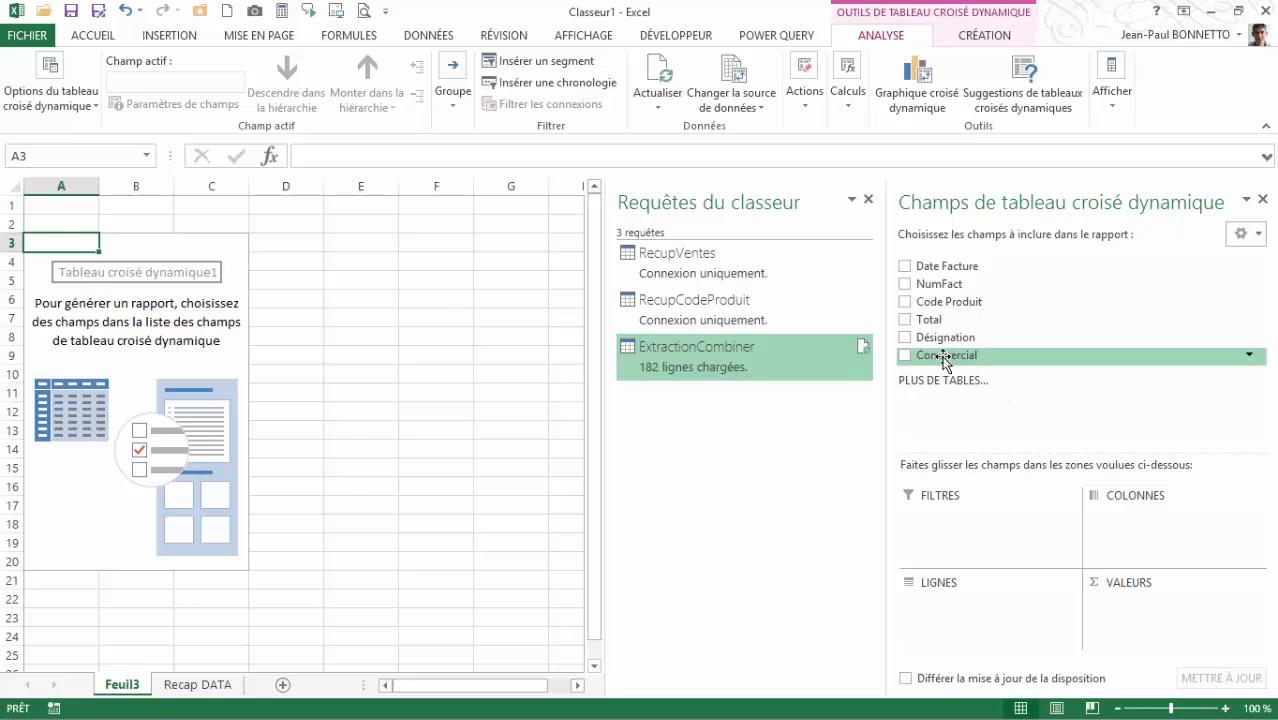
{"action": "left_click_drag", "start_coordinate": [950, 356], "coordinate": [956, 596]}
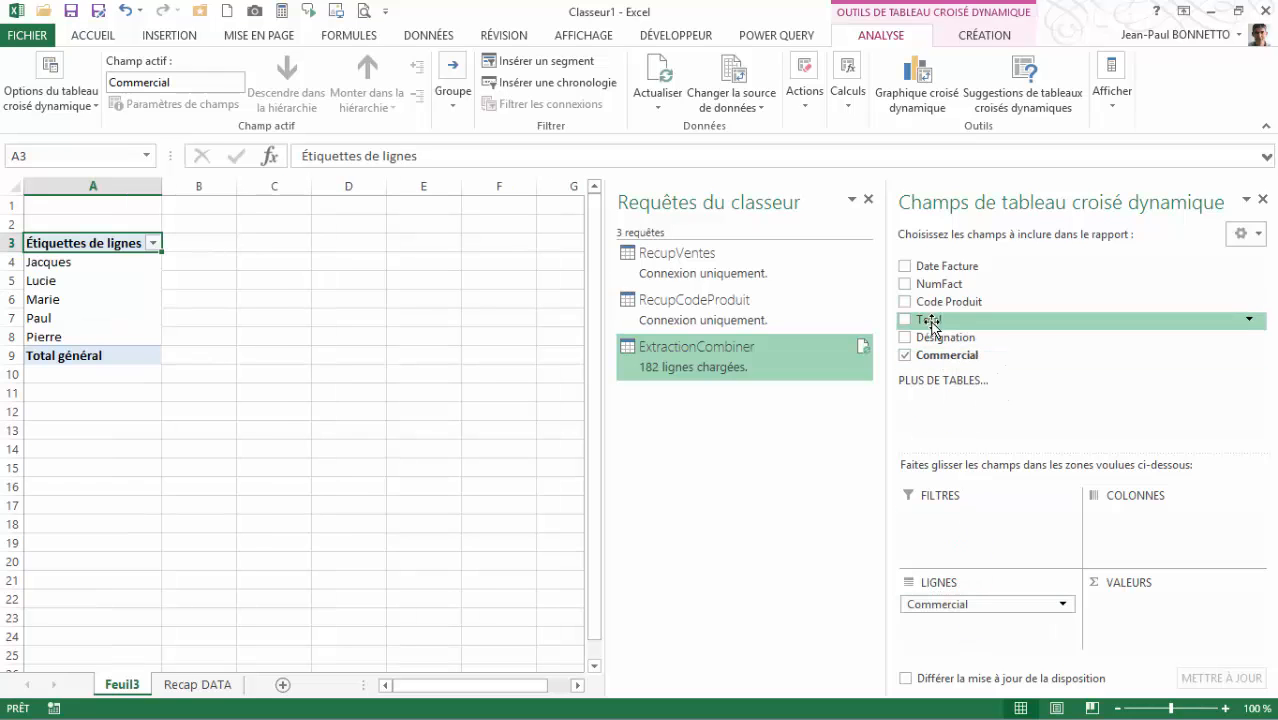
{"action": "left_click_drag", "start_coordinate": [933, 320], "coordinate": [1152, 600]}
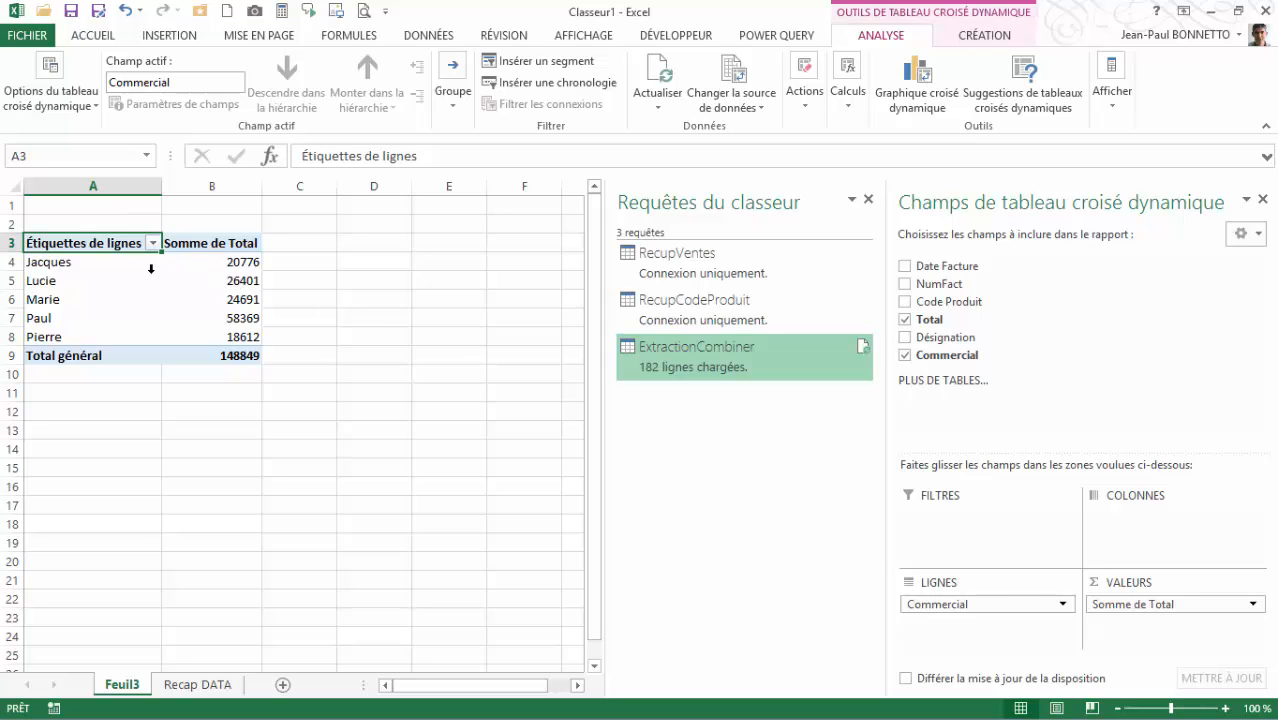
- Set the number format of the pivot table's Somme de Total field to Monétaire with 0 decimals and the € symbol
{"action": "left_click", "coordinate": [1252, 604]}
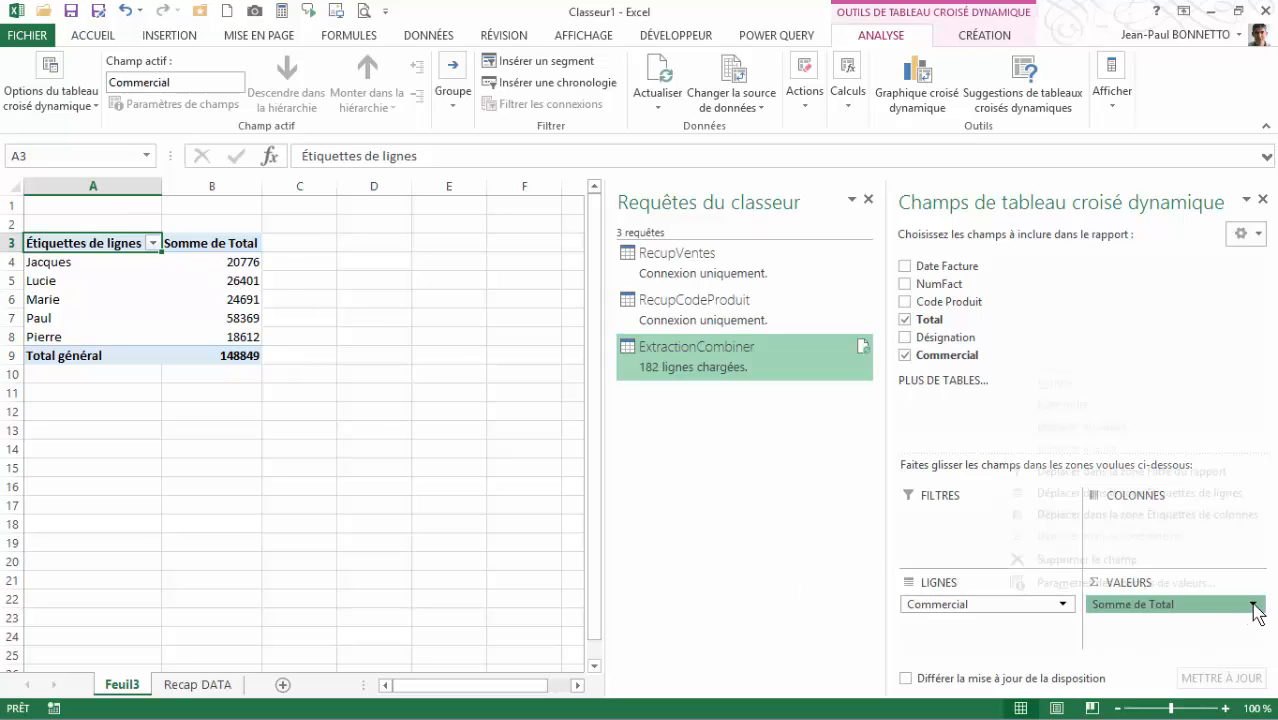
{"action": "left_click", "coordinate": [1053, 584]}
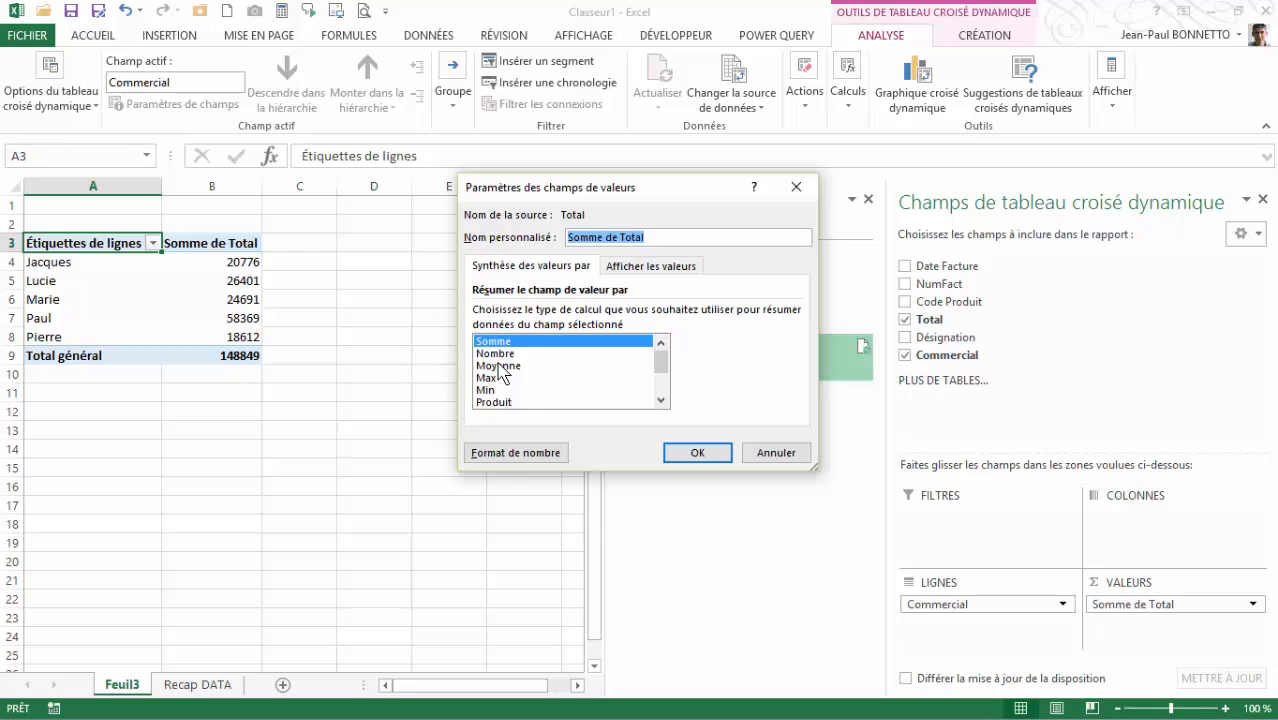
{"action": "left_click", "coordinate": [517, 453]}
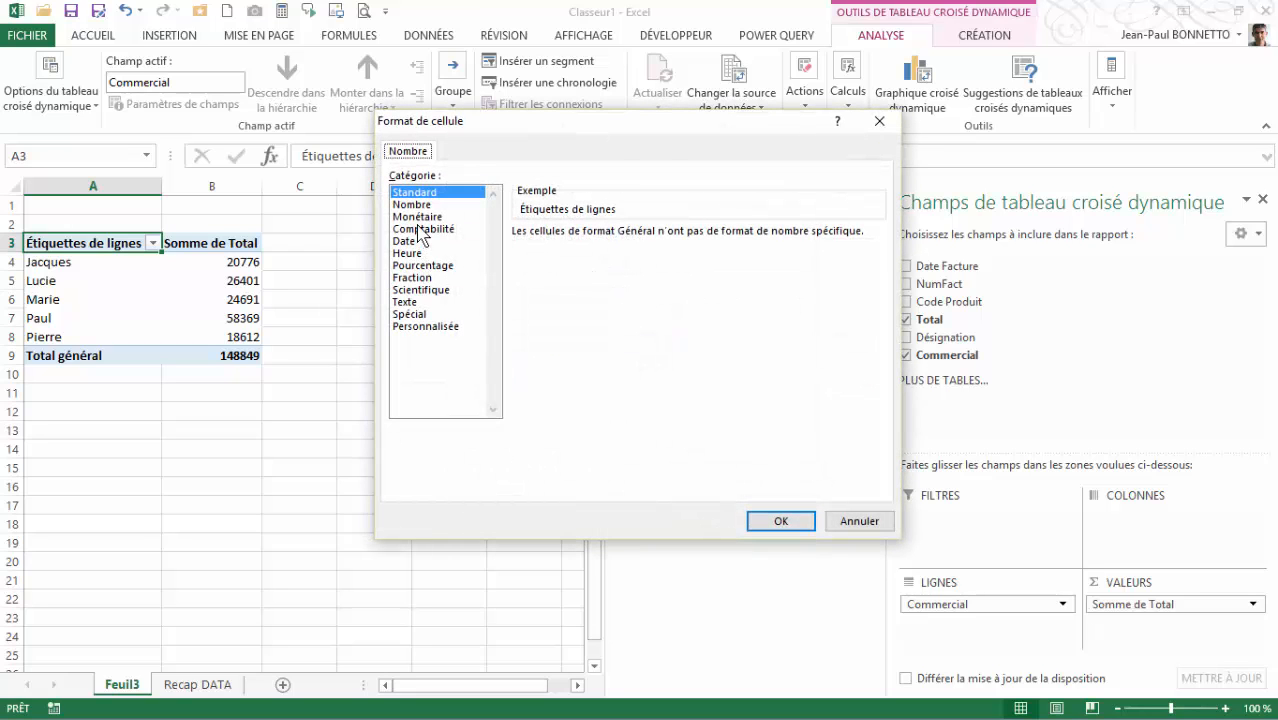
{"action": "left_click", "coordinate": [418, 217]}
{"action": "left_click", "coordinate": [675, 238]}
{"action": "left_click", "coordinate": [675, 238]}
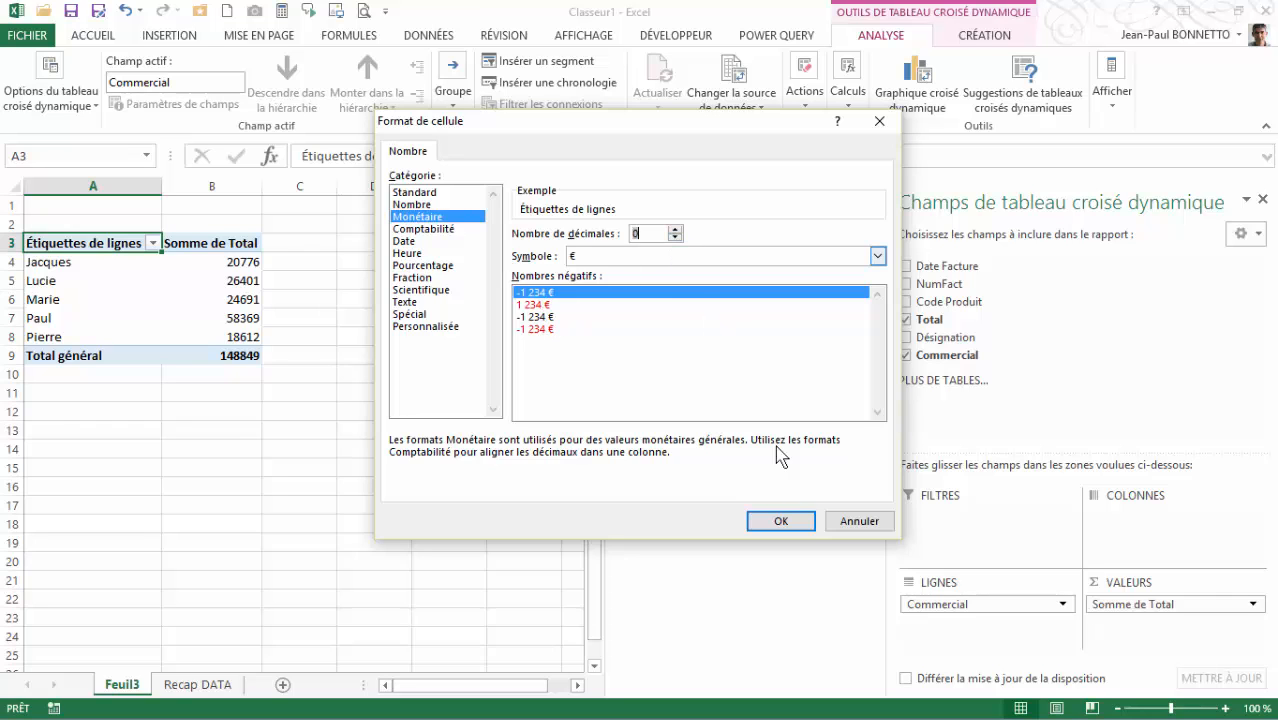
{"action": "left_click", "coordinate": [781, 522]}
{"action": "left_click", "coordinate": [699, 452]}
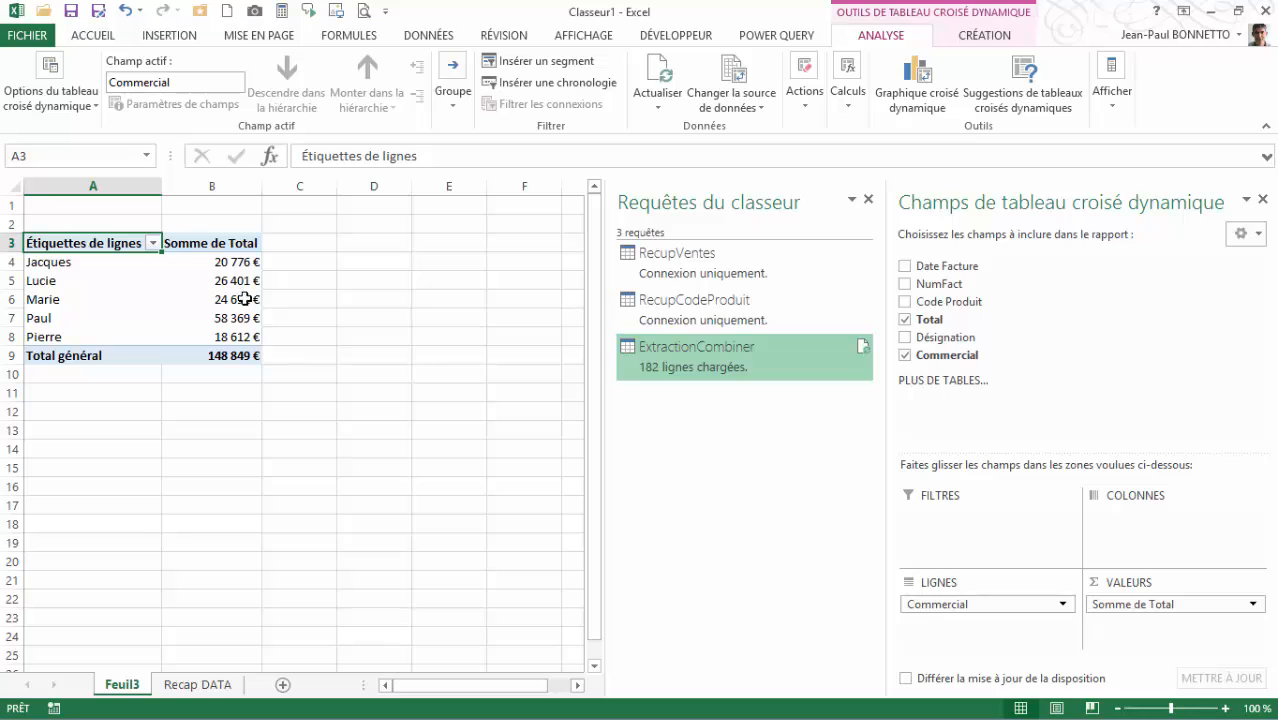
- Rename the pivot table's value header in B3 as Ventes
{"action": "left_click", "coordinate": [231, 249]}
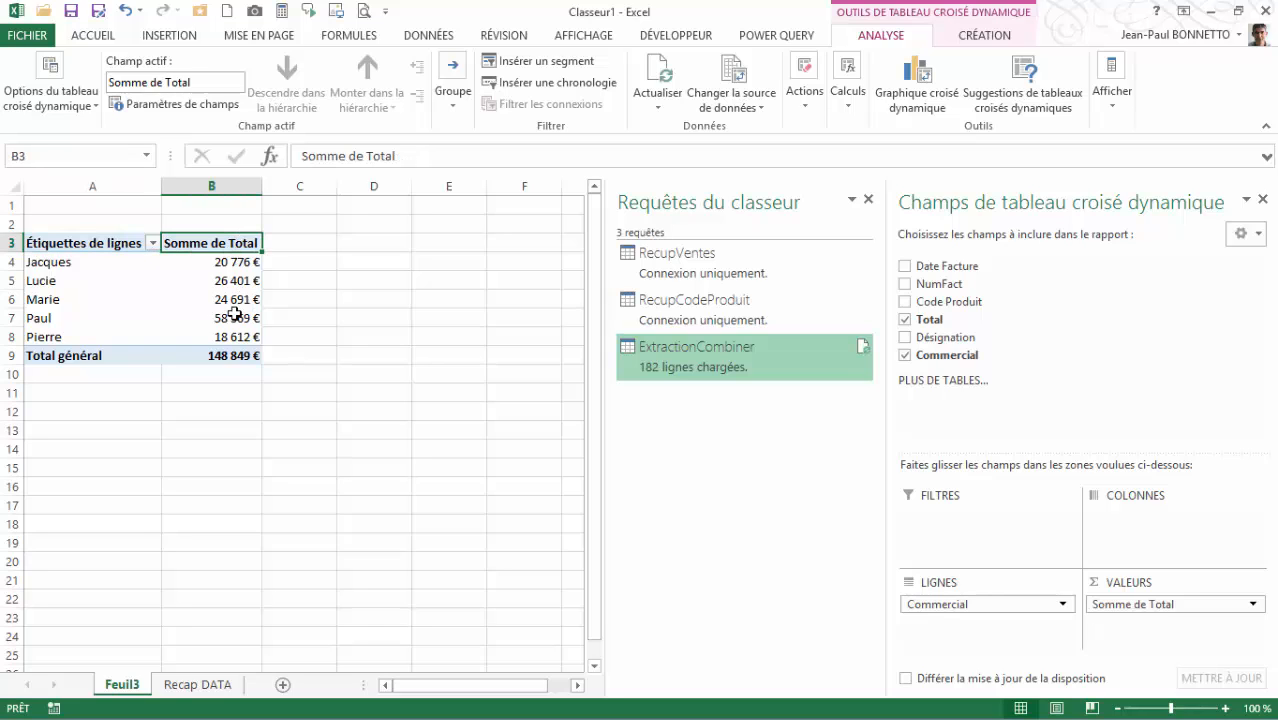
{"action": "type", "text": "C"}
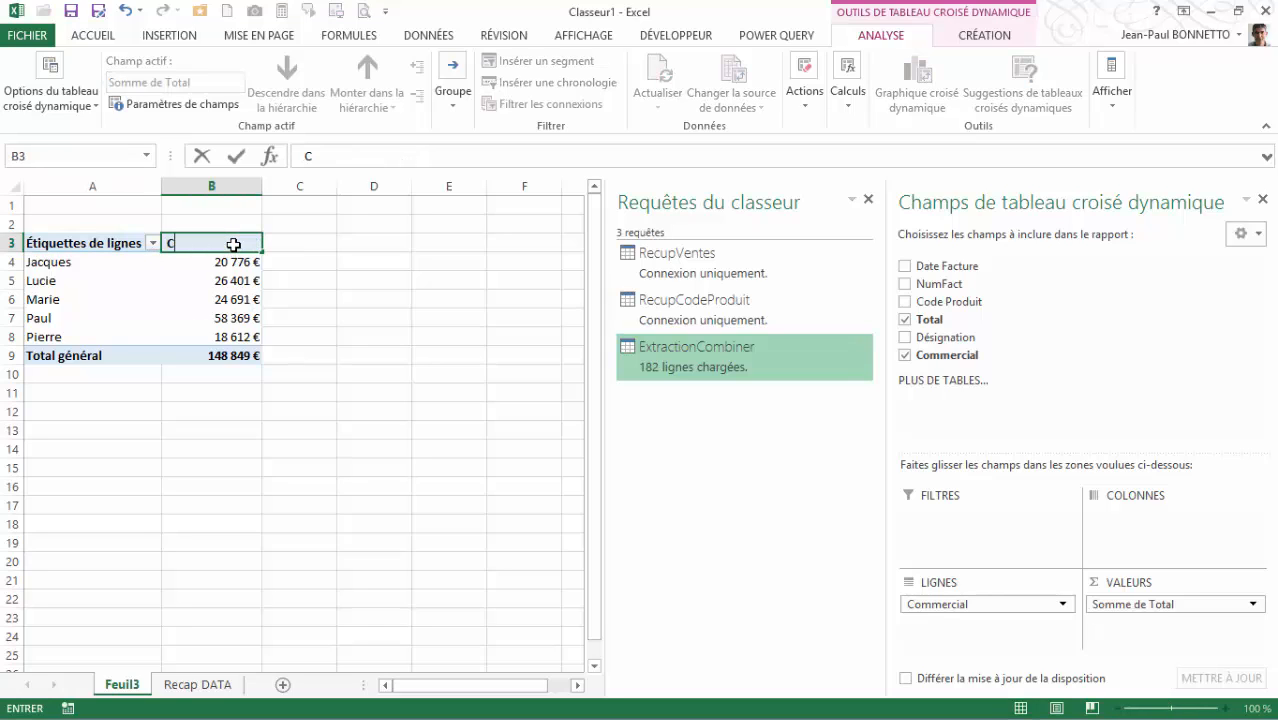
{"action": "type", "text": "Ventes"}
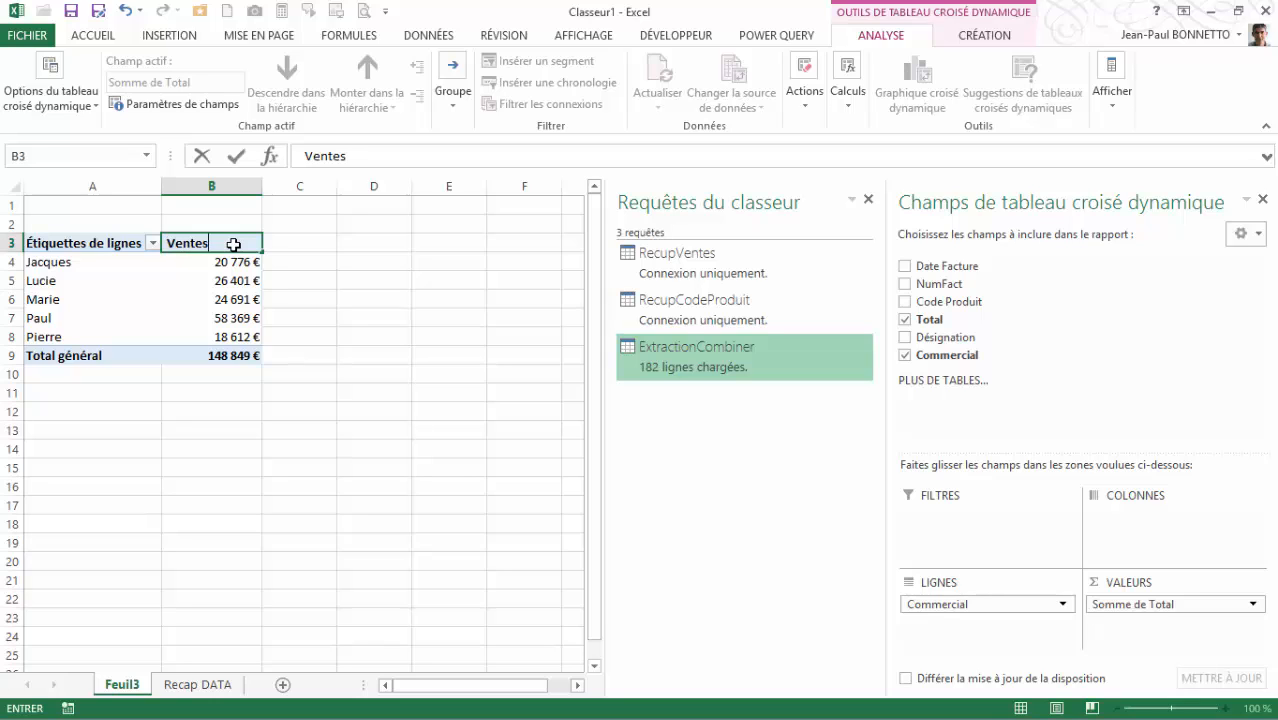
{"action": "key", "text": "Return"}
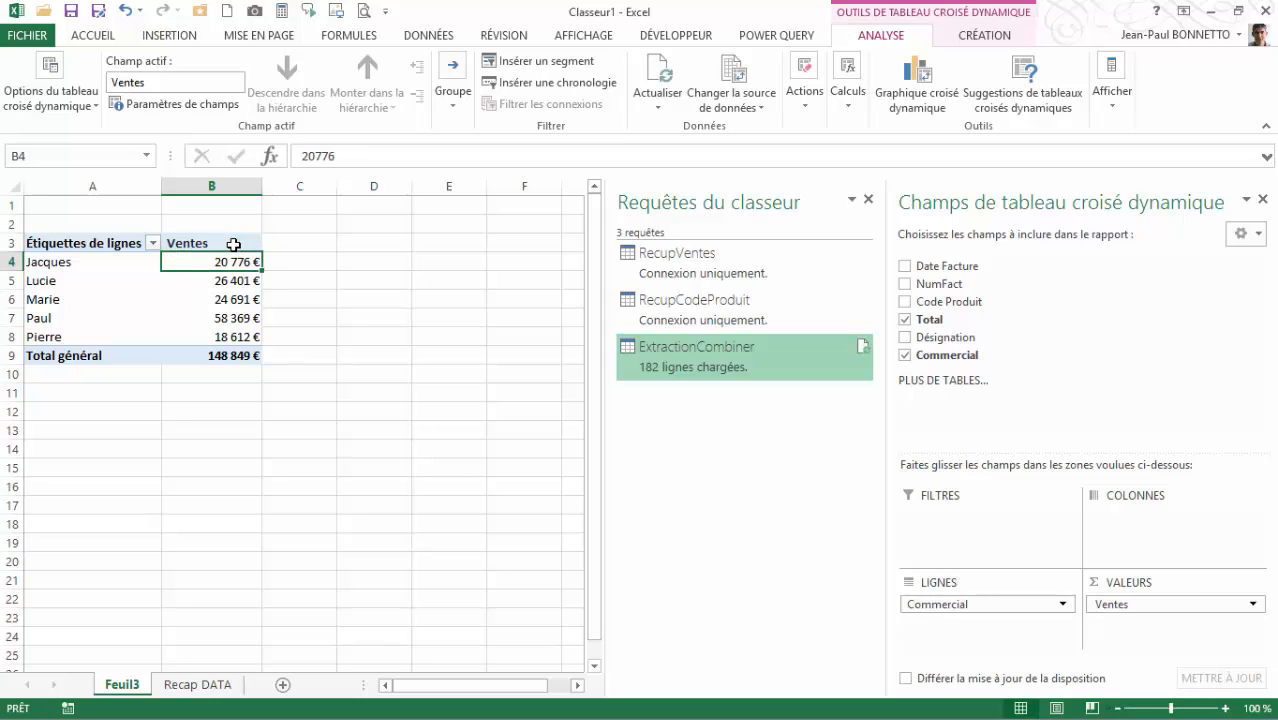
- Rename the pivot table's row label header in A3 as Commerciaux and close the workbook queries pane
{"action": "left_click", "coordinate": [106, 240]}
{"action": "key", "text": "BackSpace"}
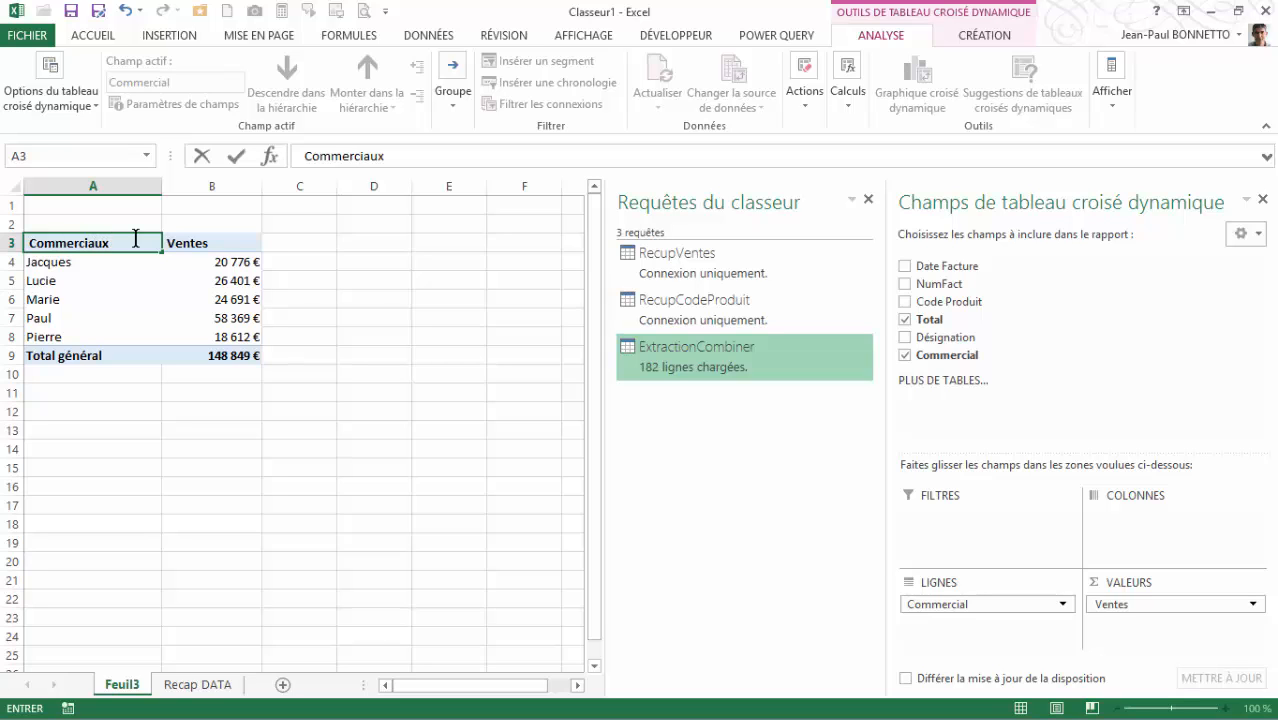
{"action": "left_click", "coordinate": [382, 284]}
{"action": "left_click", "coordinate": [1263, 202]}
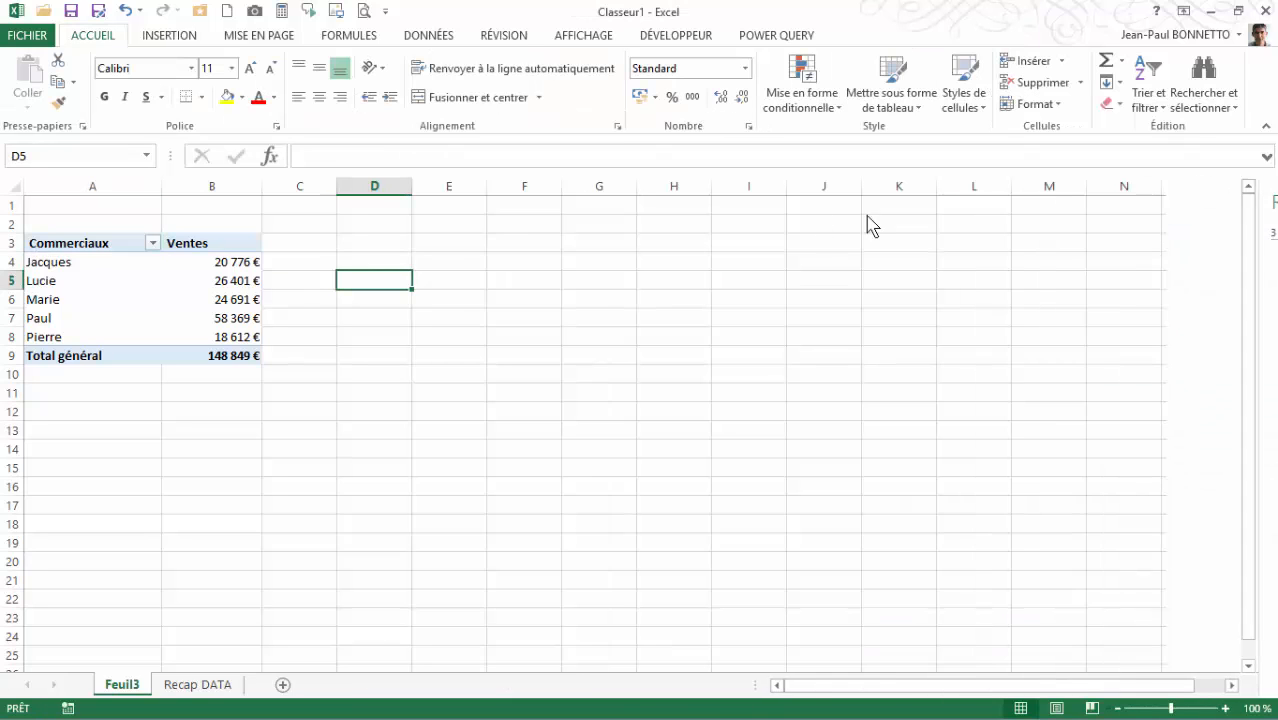
{"action": "left_click", "coordinate": [155, 300]}
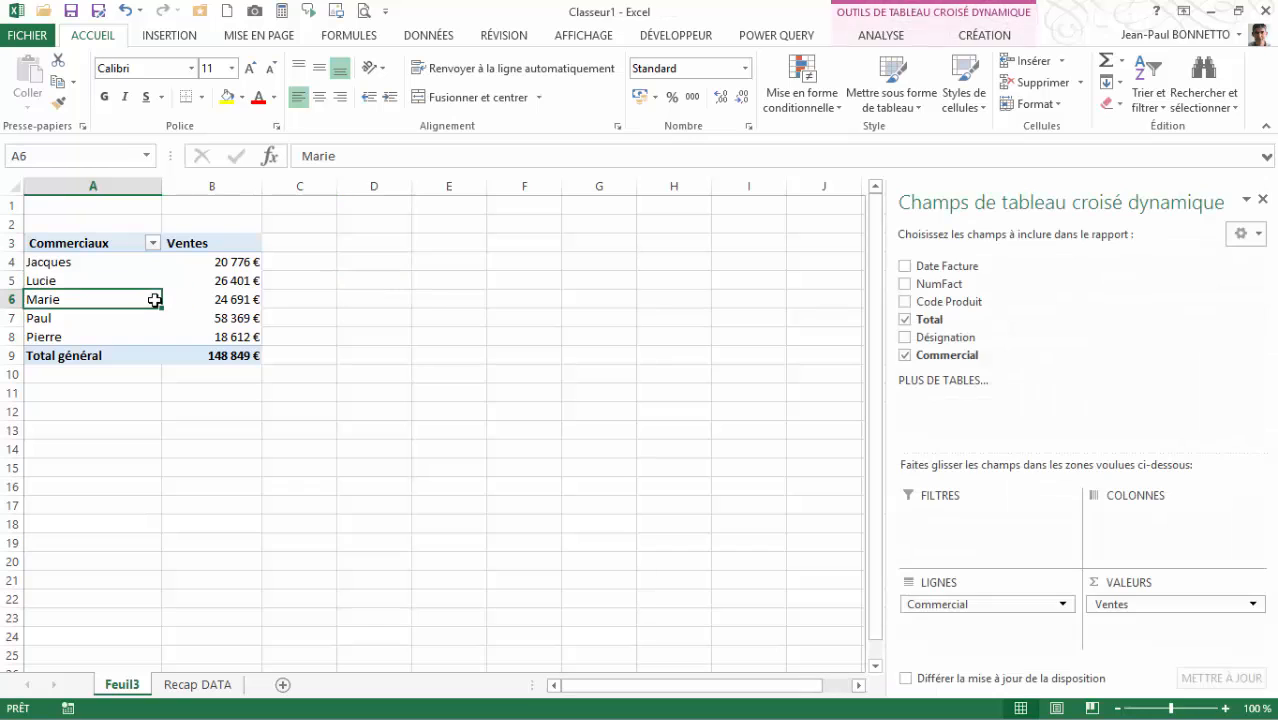
- Insert a clustered column (Histogramme groupé) pivot chart from the pivot table and place it beside the table near the sheet's top
{"action": "left_click", "coordinate": [974, 40]}
{"action": "left_click", "coordinate": [884, 38]}
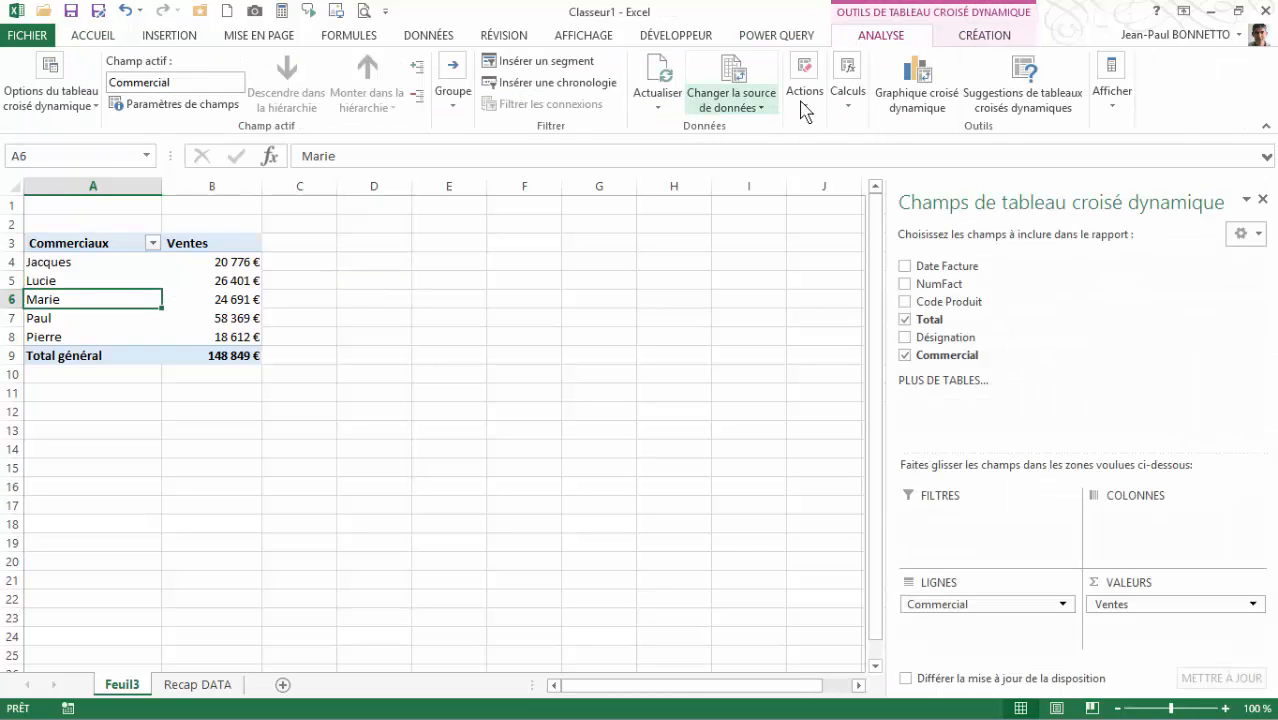
{"action": "left_click", "coordinate": [918, 90]}
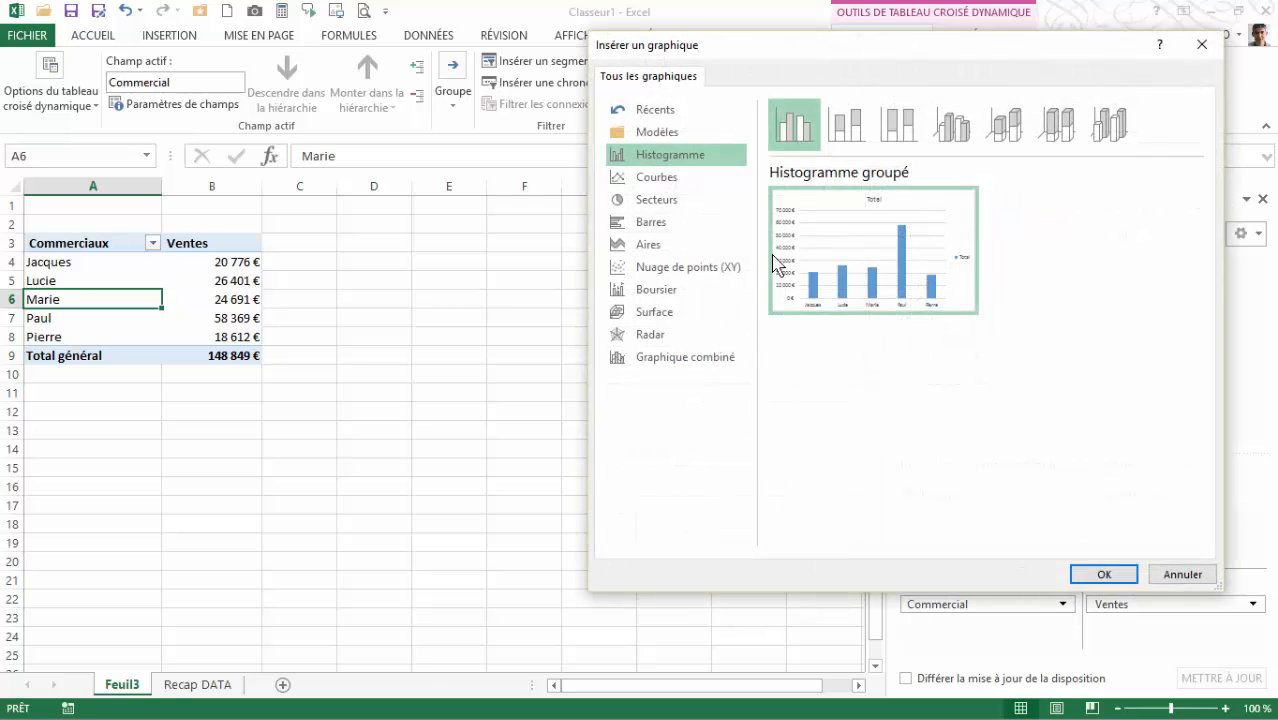
{"action": "left_click", "coordinate": [1104, 574]}
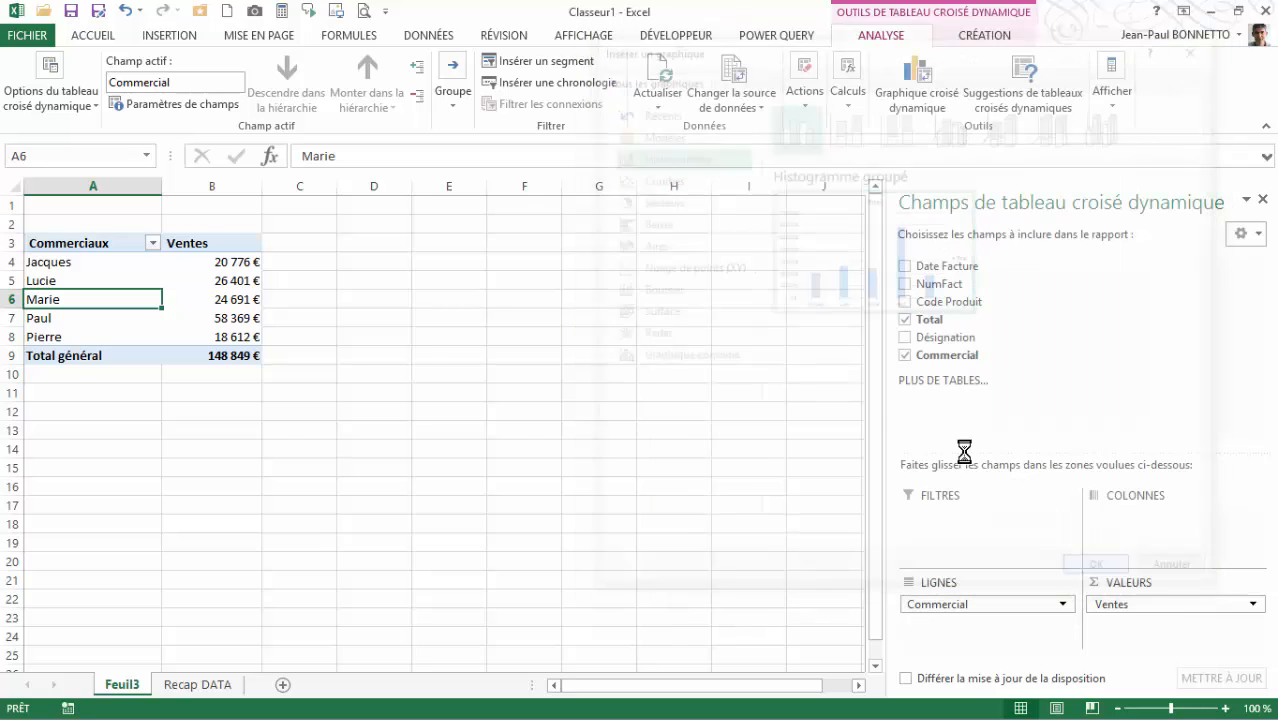
{"action": "left_click", "coordinate": [561, 300]}
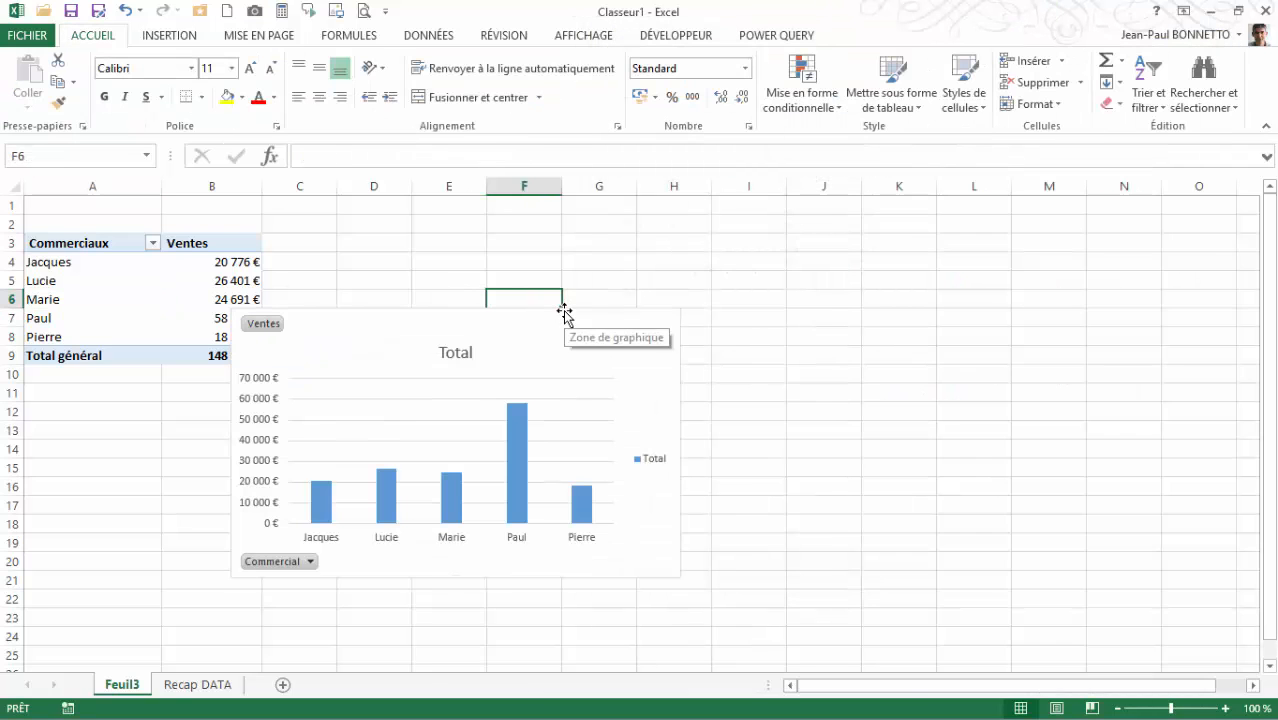
{"action": "left_click_drag", "start_coordinate": [563, 313], "coordinate": [652, 211]}
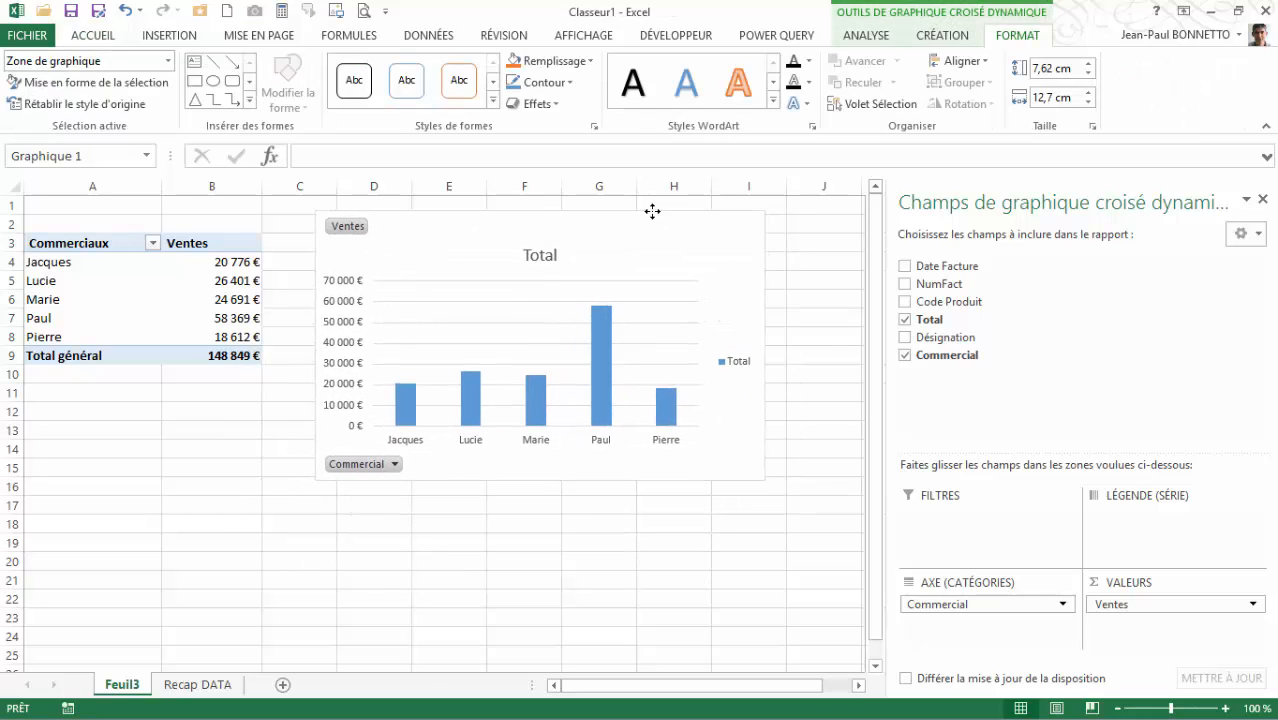
- Change the pivot chart's title to "Ventes par Commerciaux"
{"action": "left_click", "coordinate": [529, 256]}
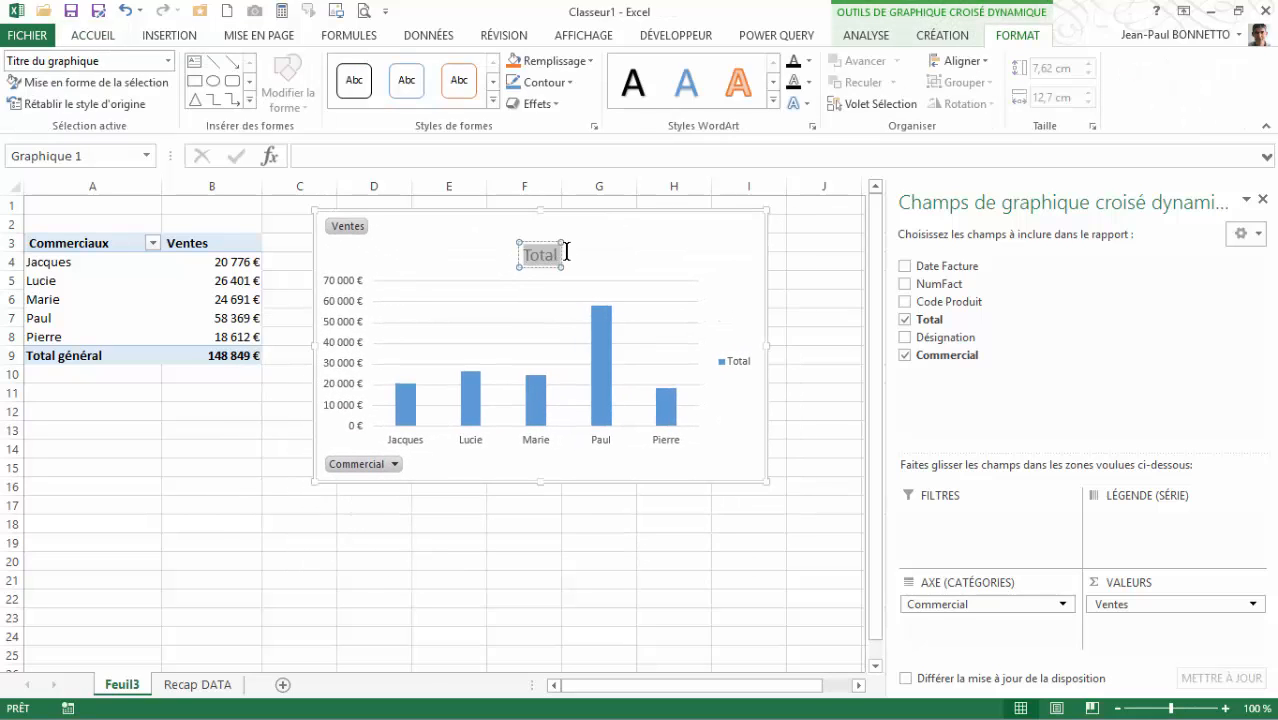
{"action": "type", "text": "Ventes"}
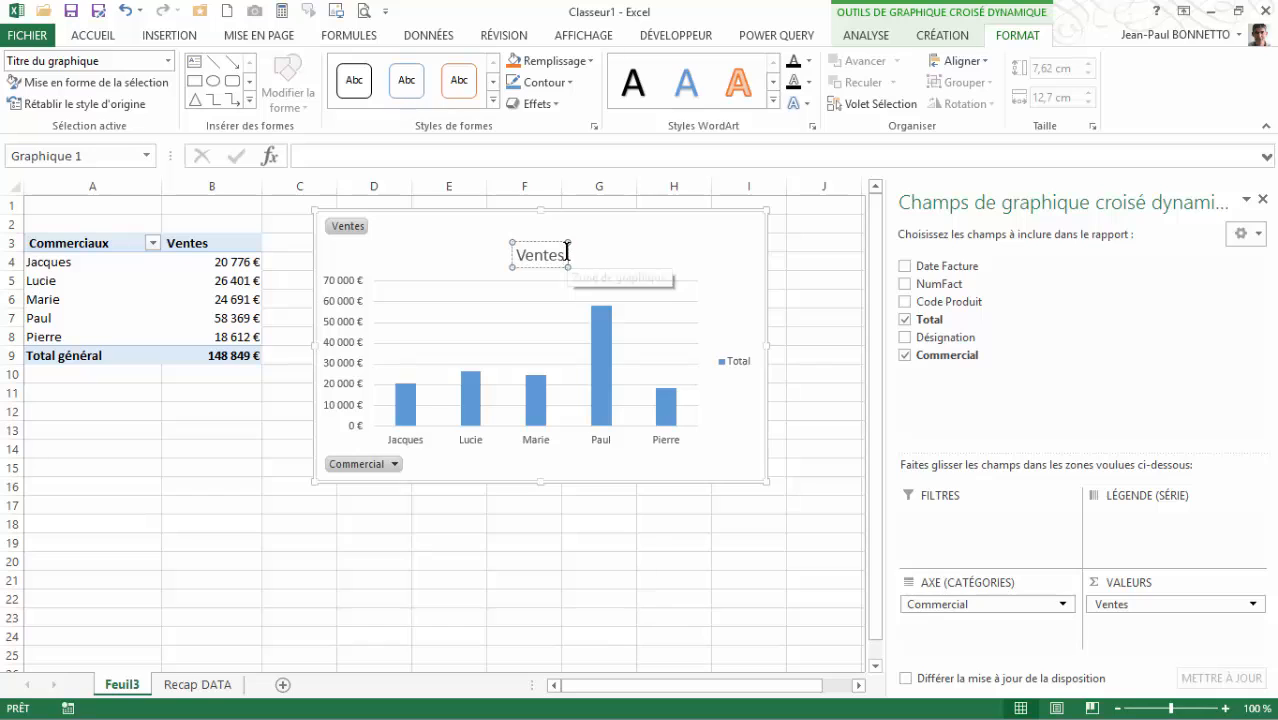
{"action": "type", "text": " par Commercoax"}
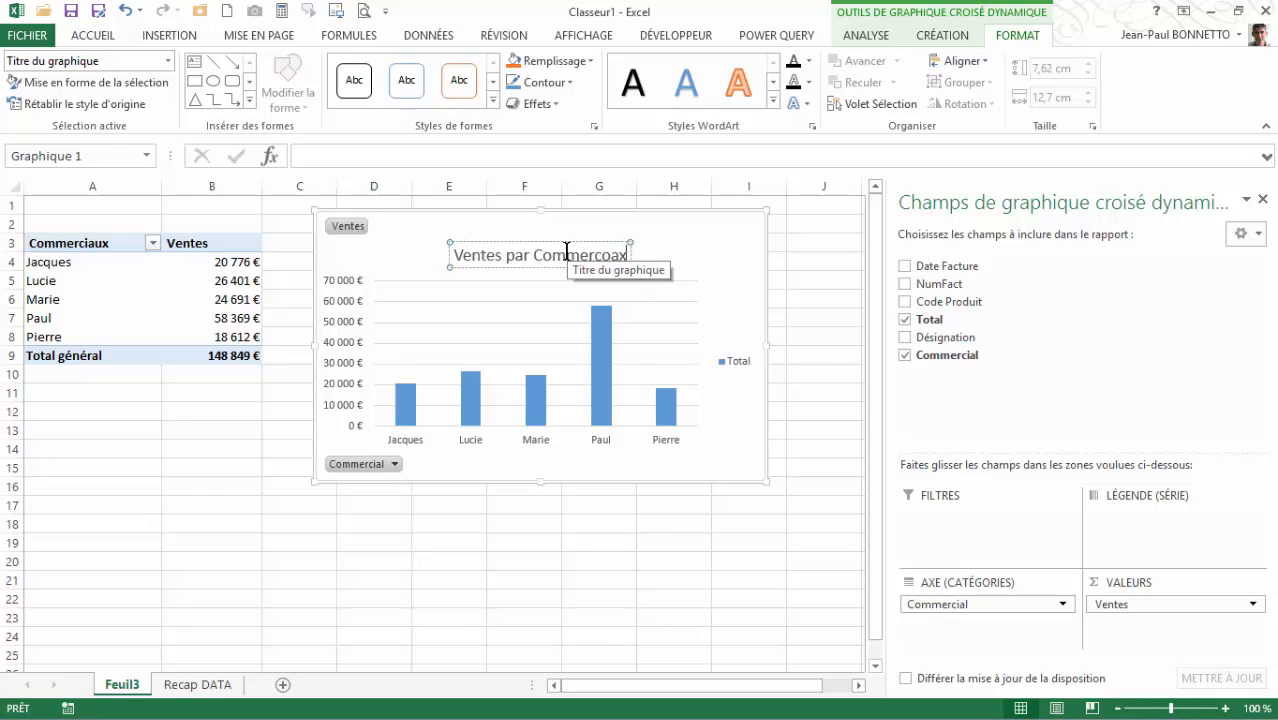
{"action": "key", "text": "BackSpace"}
{"action": "key", "text": "BackSpace"}
{"action": "key", "text": "BackSpace"}
{"action": "type", "text": "iaux"}
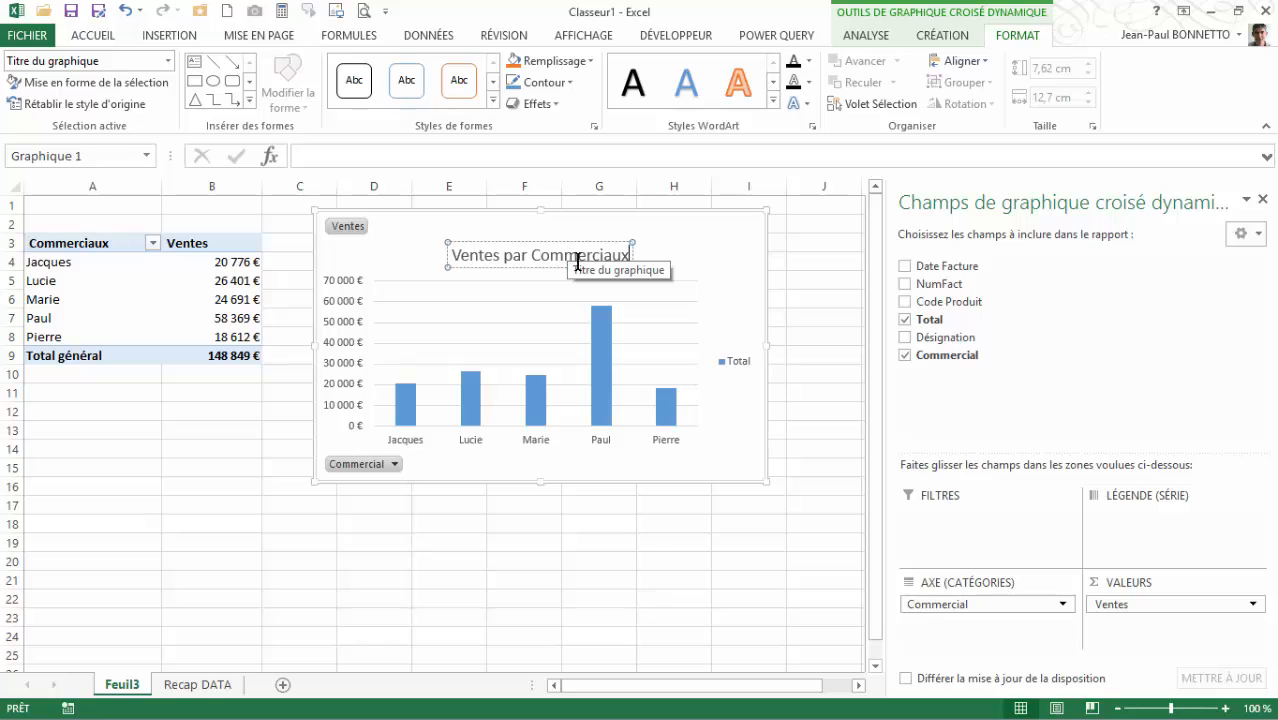
- Delete the pivot chart's legend and hide all field buttons on the chart
{"action": "left_click", "coordinate": [738, 361]}
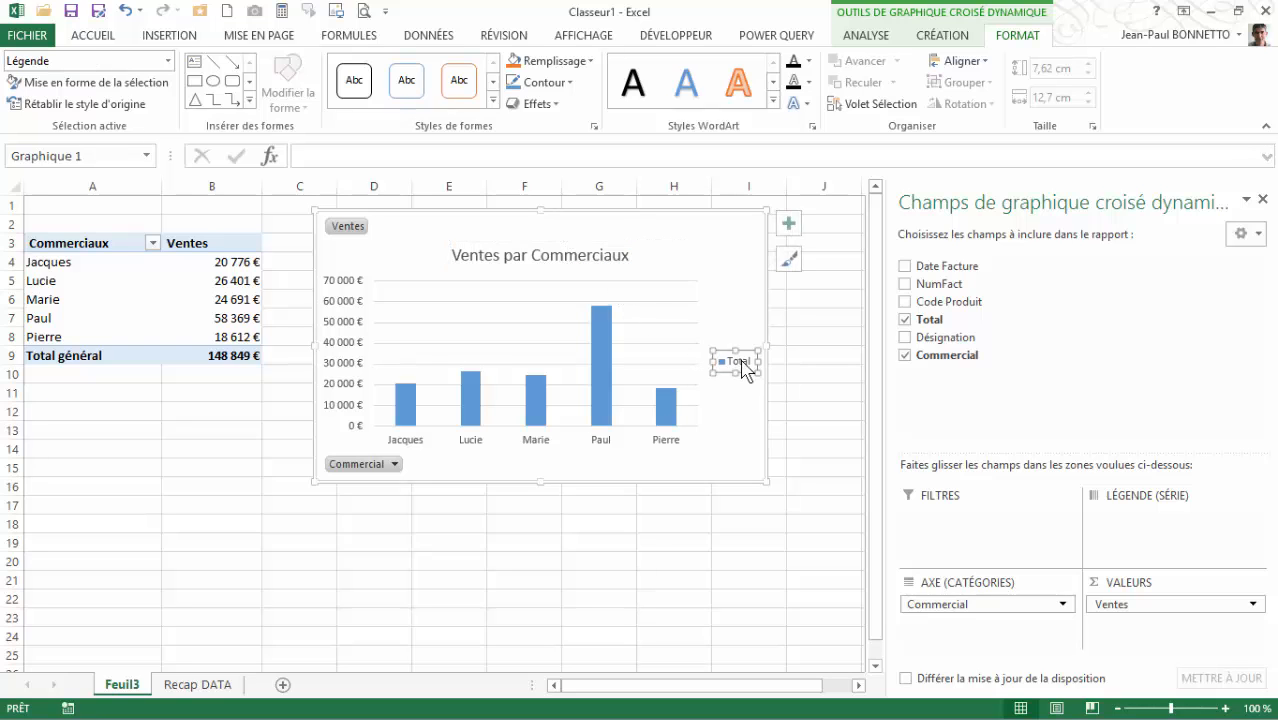
{"action": "key", "text": "Delete"}
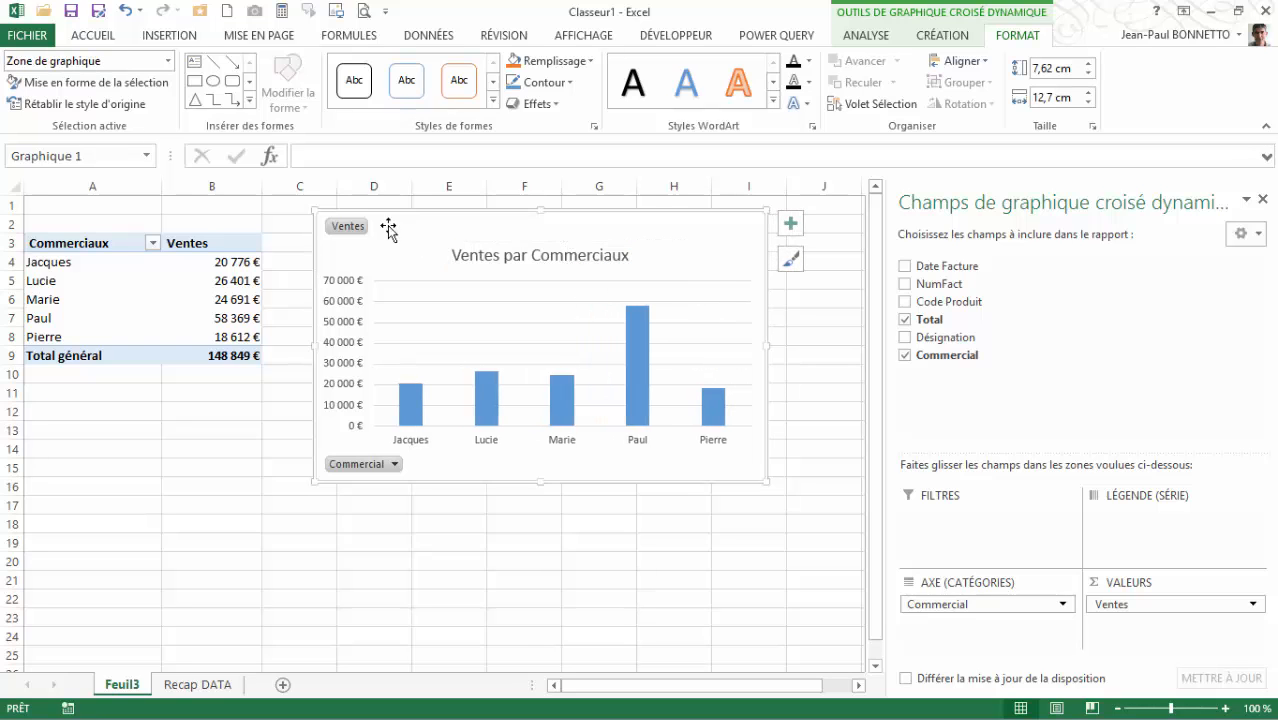
{"action": "right_click", "coordinate": [345, 226]}
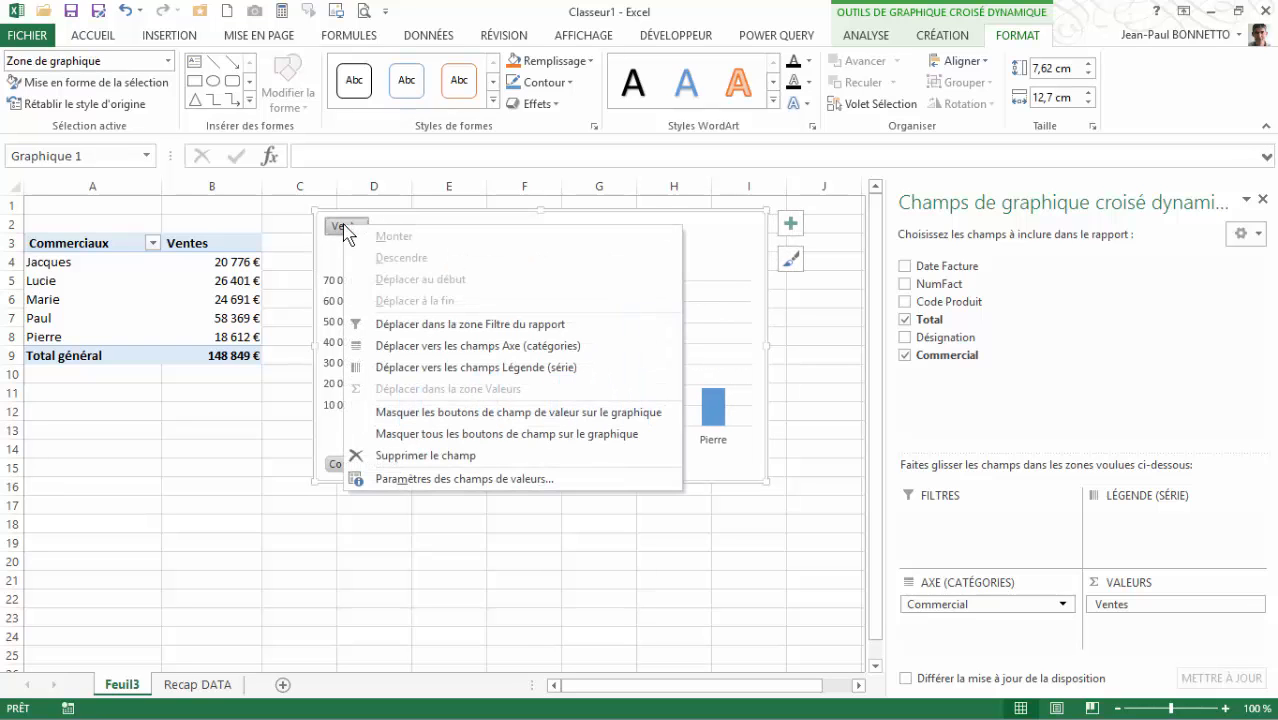
{"action": "left_click", "coordinate": [464, 432]}
- Apply the fourth chart style, with a grey gradient background and value labels inside the columns, and widen the chart to about column J
{"action": "left_click", "coordinate": [945, 36]}
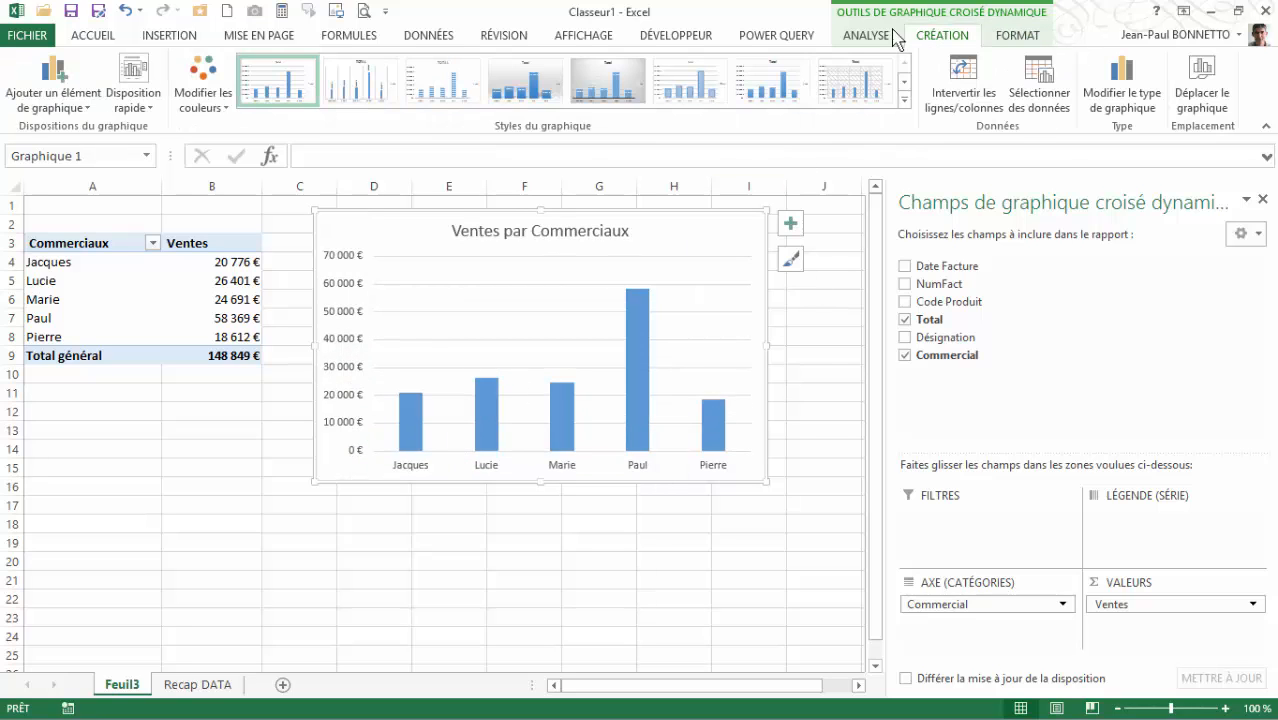
{"action": "left_click", "coordinate": [530, 82]}
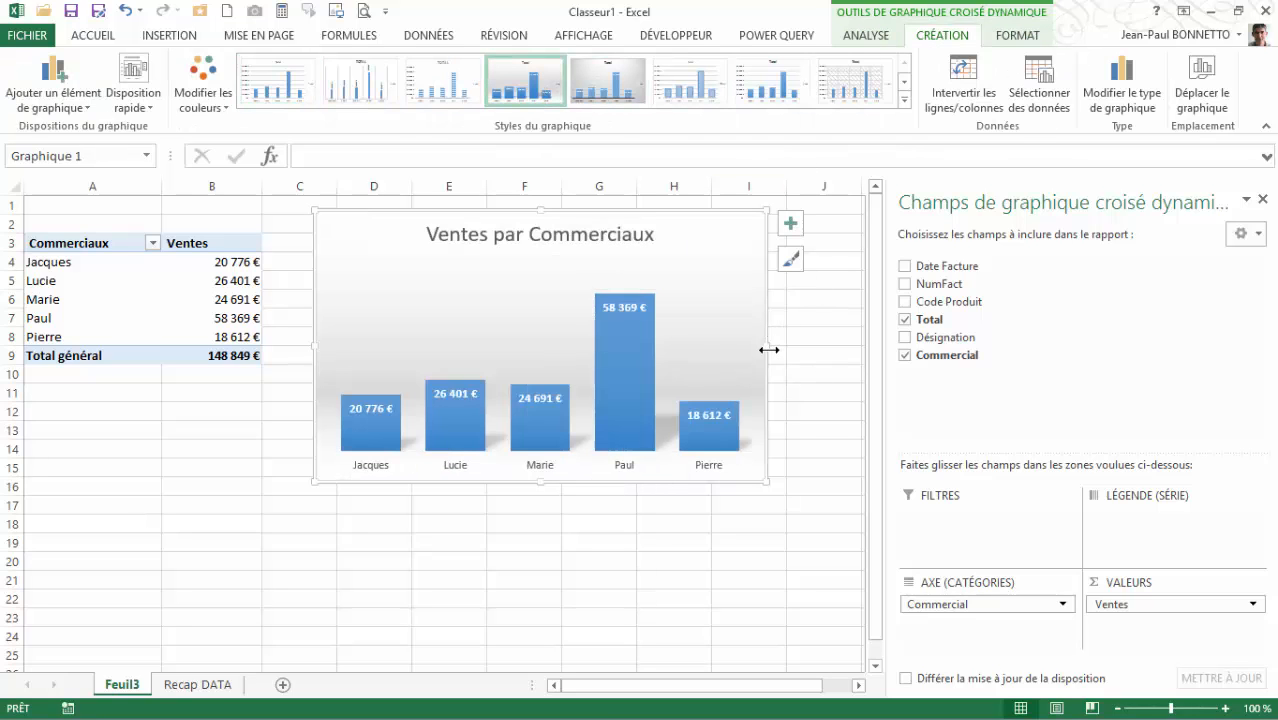
{"action": "left_click_drag", "start_coordinate": [768, 352], "coordinate": [846, 345]}
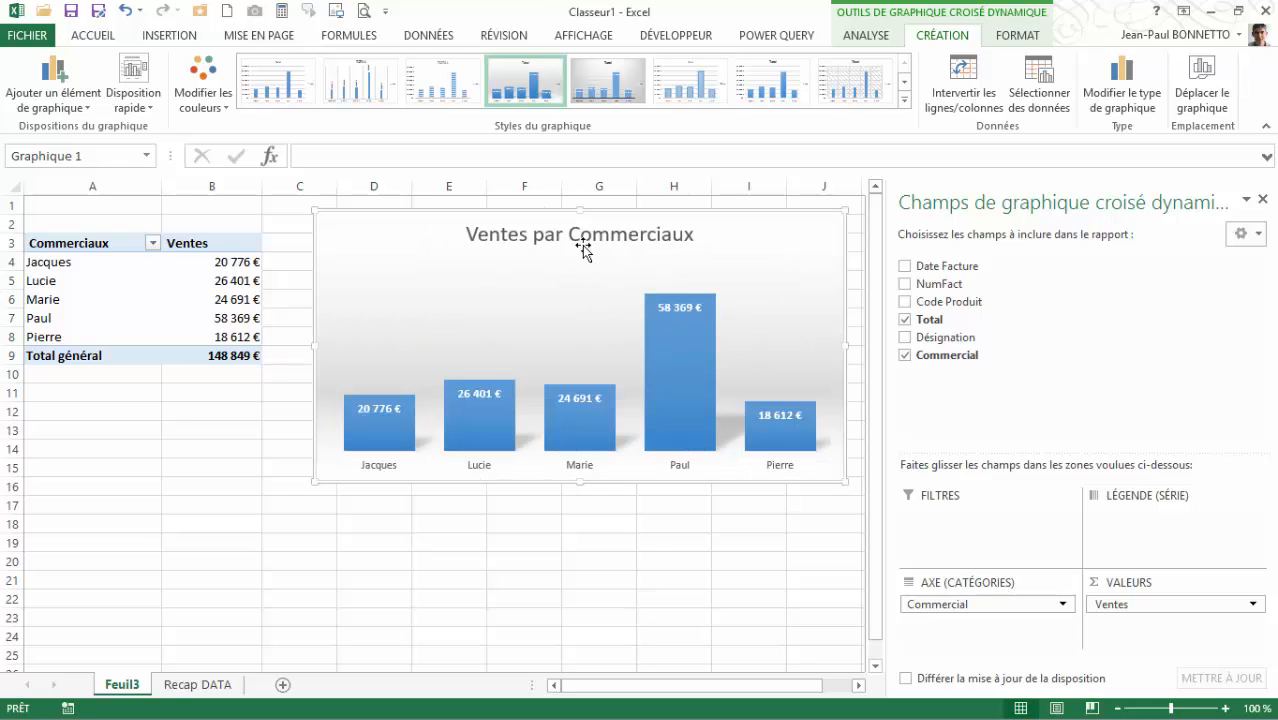
{"action": "left_click_drag", "start_coordinate": [609, 216], "coordinate": [615, 218]}
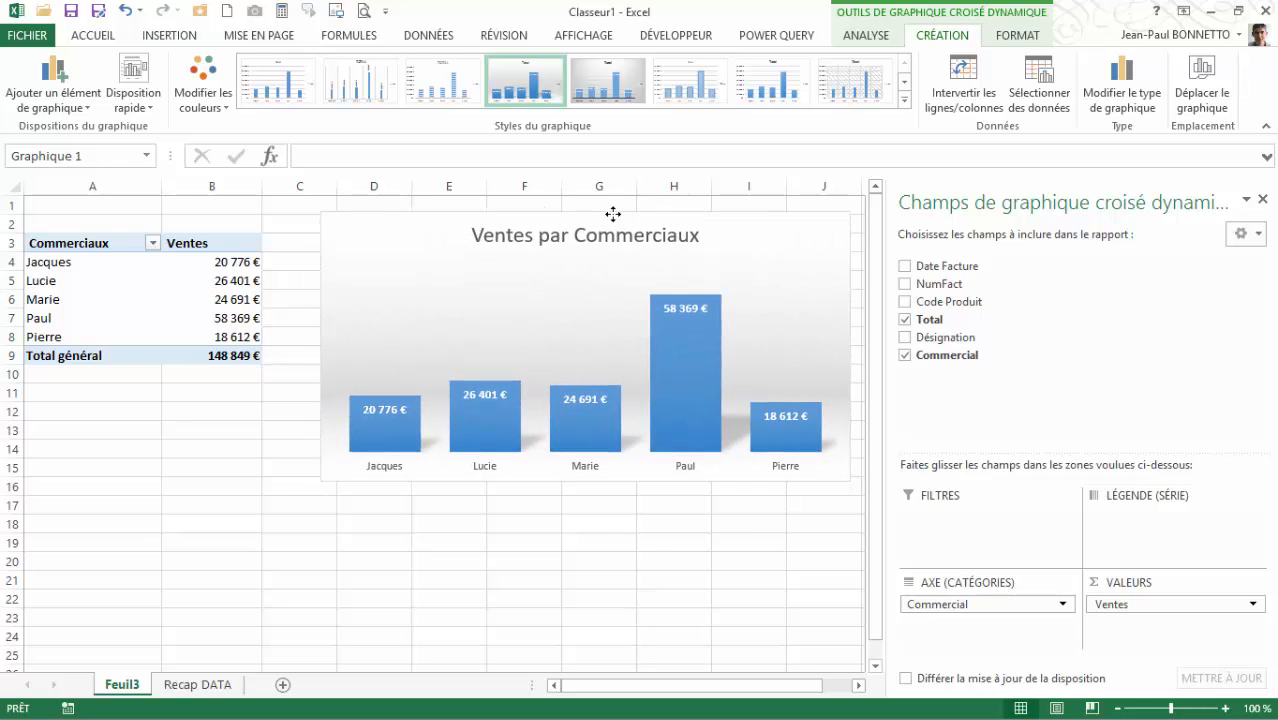
- Close the pivot table fields pane and rename the Feuil3 sheet as Dashboard
{"action": "left_click", "coordinate": [178, 424]}
{"action": "left_click", "coordinate": [141, 289]}
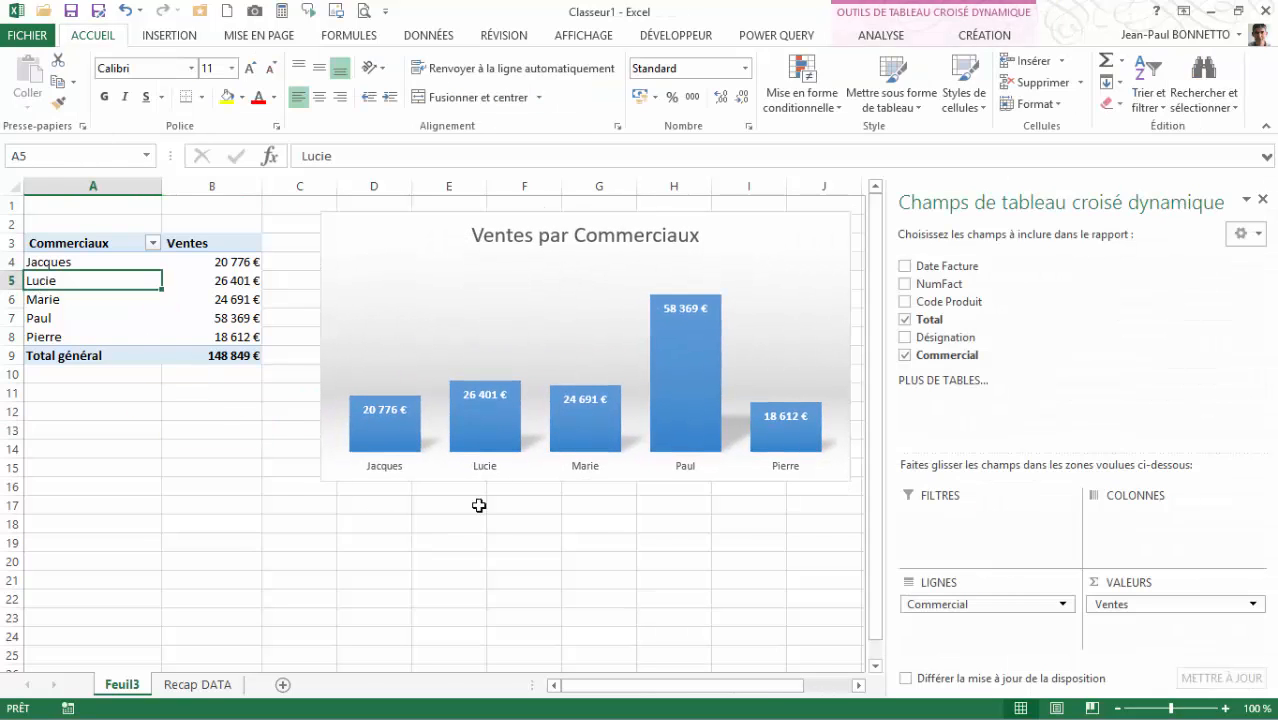
{"action": "left_click", "coordinate": [1264, 202]}
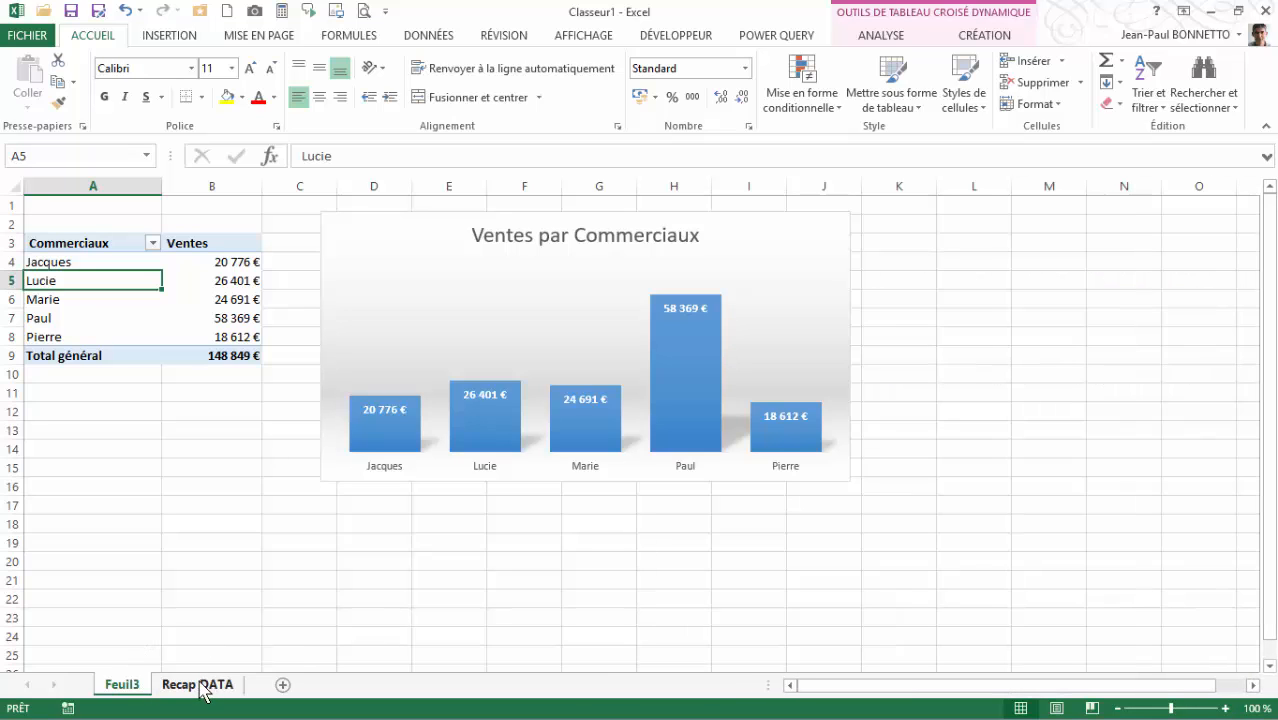
{"action": "double_click", "coordinate": [122, 686]}
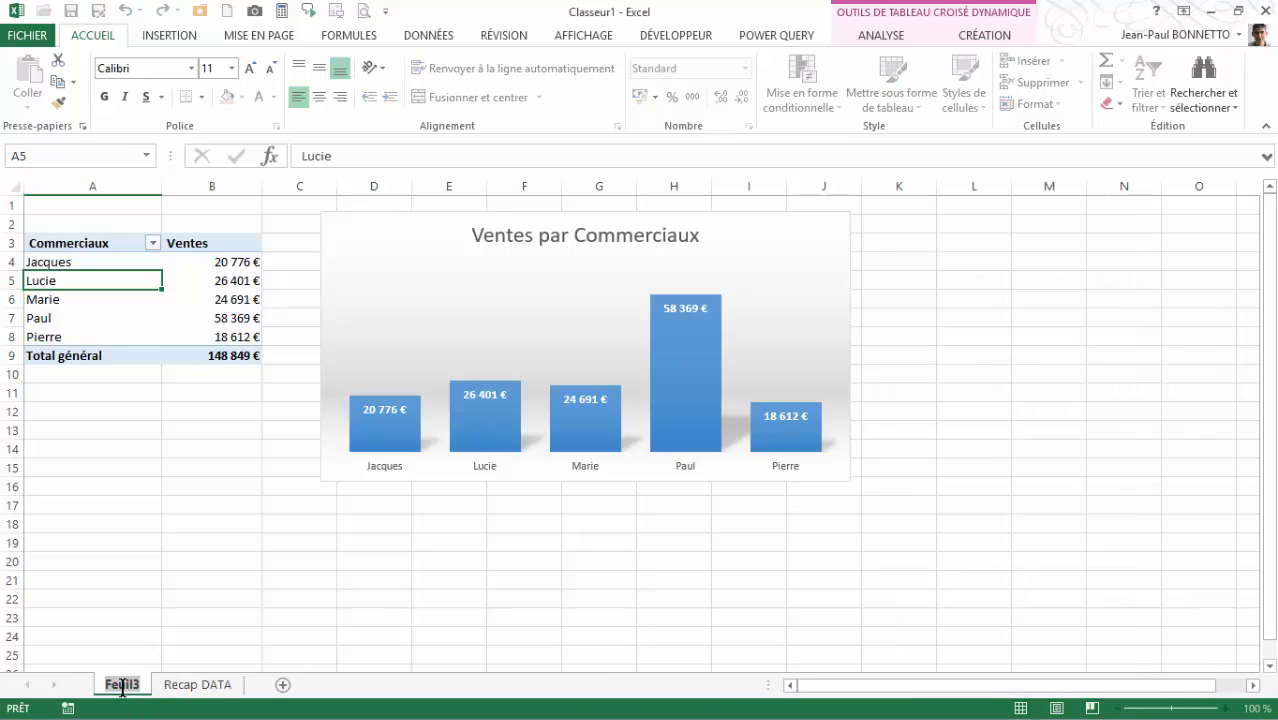
{"action": "type", "text": "Dashboard"}
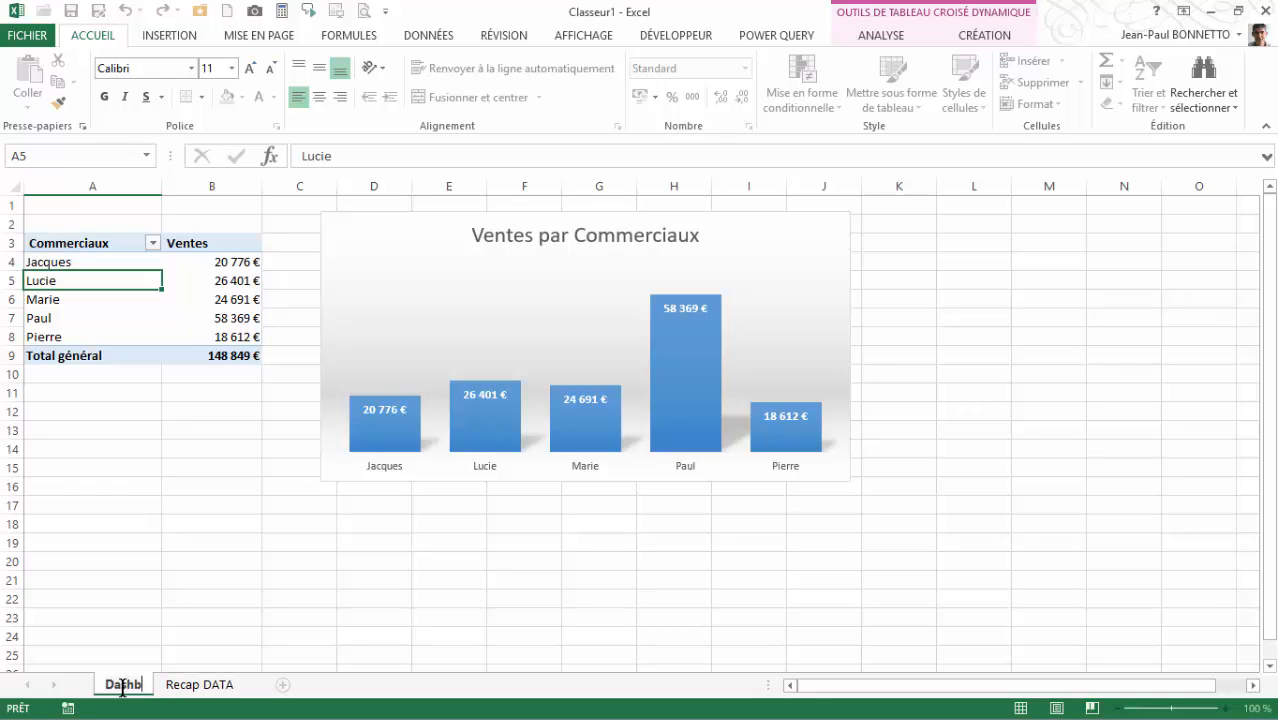
{"action": "left_click", "coordinate": [134, 565]}
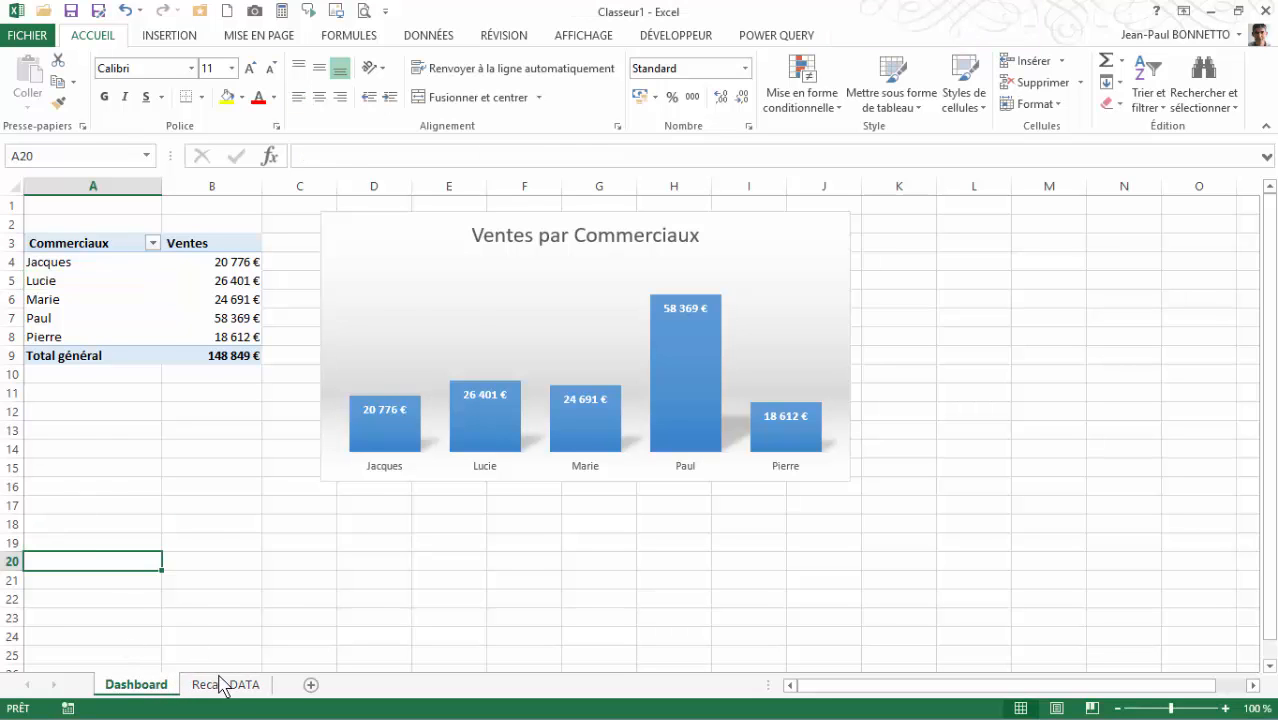
- Show the combined table on the Recap DATA sheet and close the workbook queries pane
{"action": "left_click", "coordinate": [226, 684]}
{"action": "left_click", "coordinate": [153, 389]}
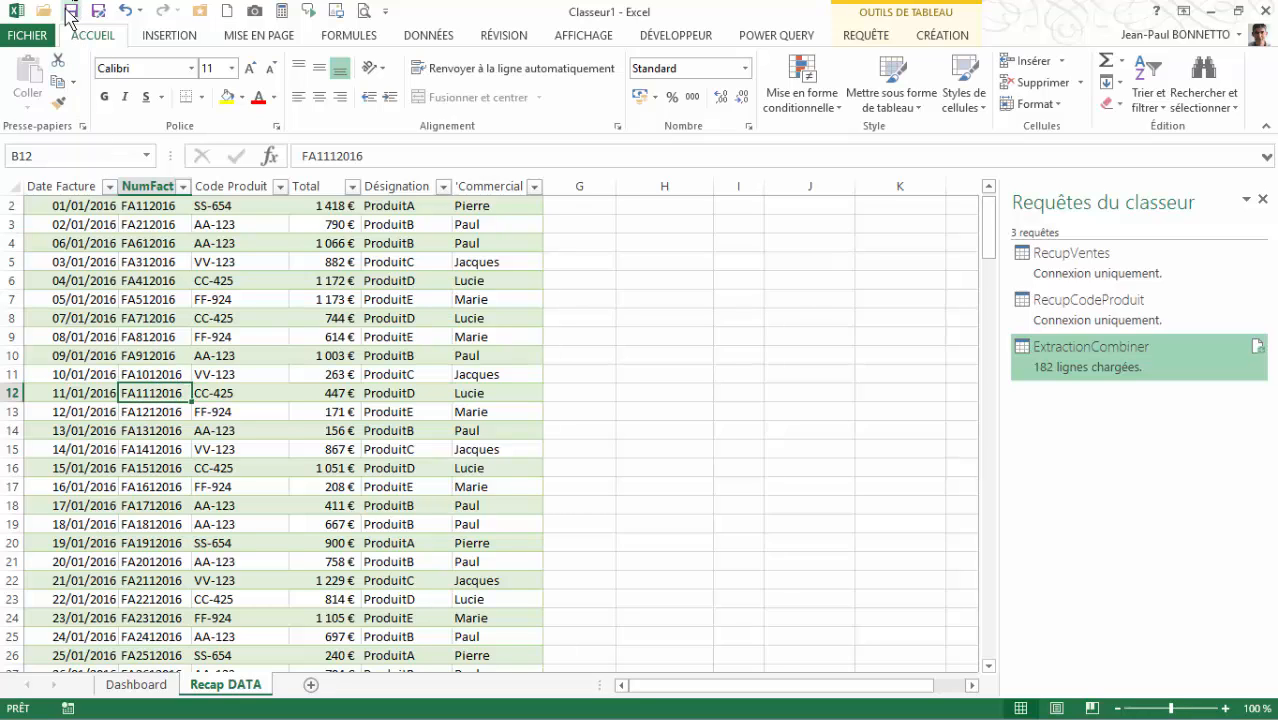
{"action": "left_click", "coordinate": [368, 275]}
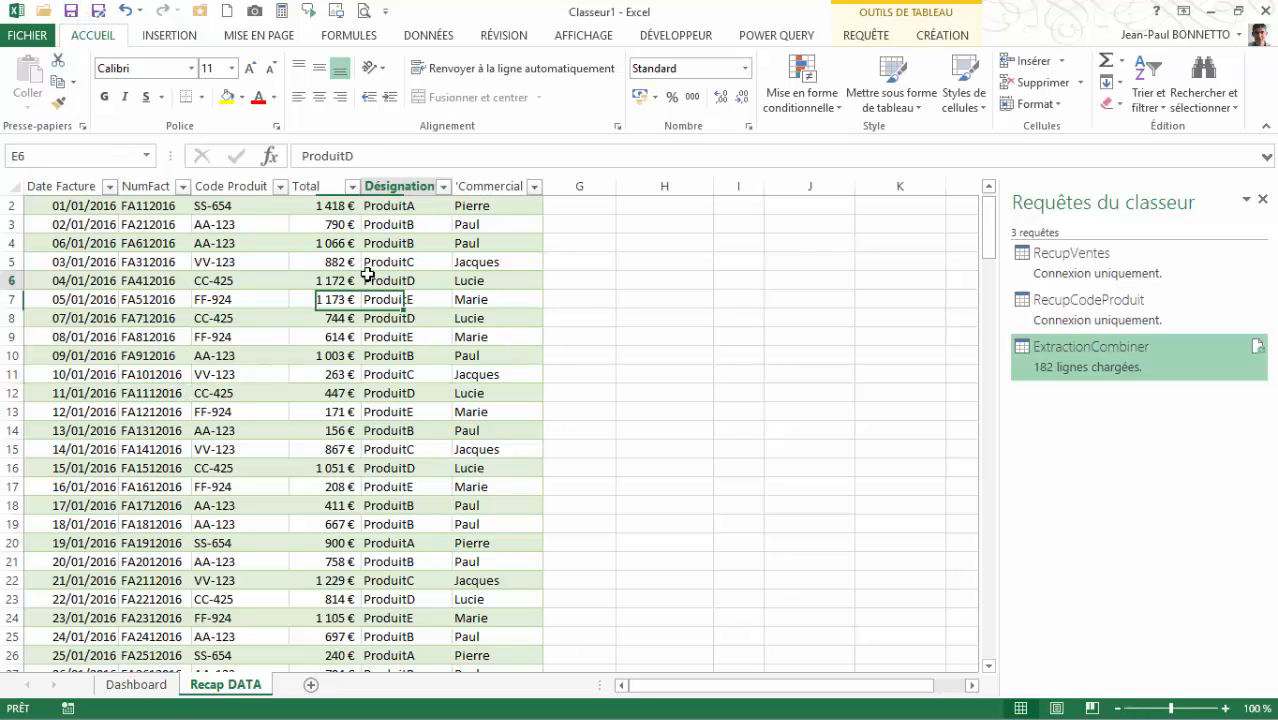
{"action": "left_click", "coordinate": [143, 242]}
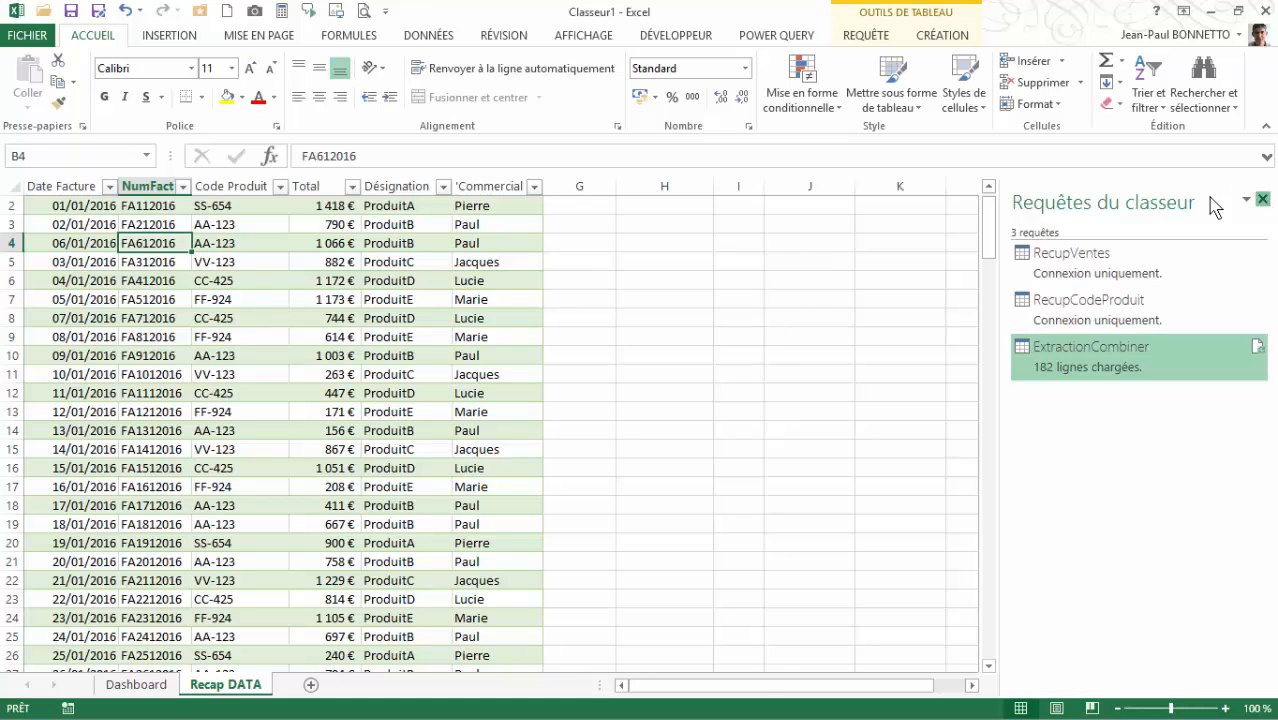
{"action": "left_click", "coordinate": [1263, 199]}
- Refresh all of the workbook's data connections and look through the combined table's rows on Recap DATA
{"action": "left_click", "coordinate": [188, 299]}
{"action": "scroll", "coordinate": [191, 298], "scroll_direction": "down", "scroll_amount": 20}
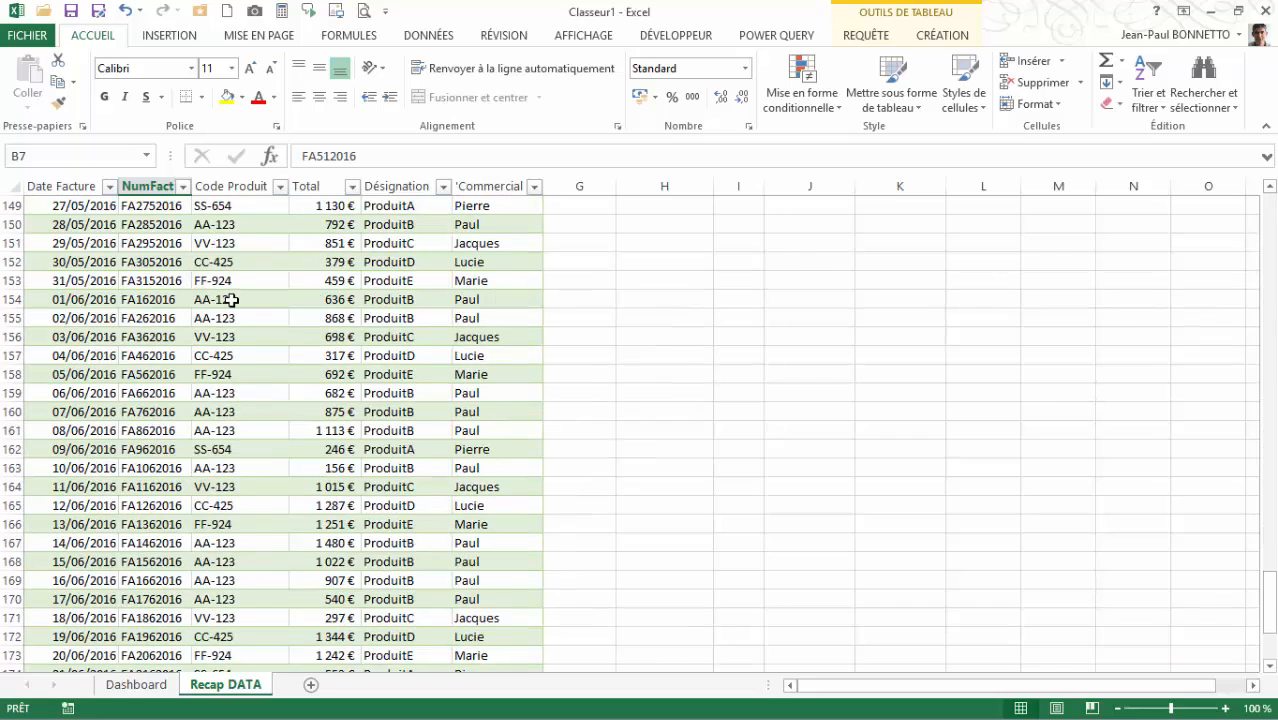
{"action": "scroll", "coordinate": [244, 276], "scroll_direction": "up", "scroll_amount": 8}
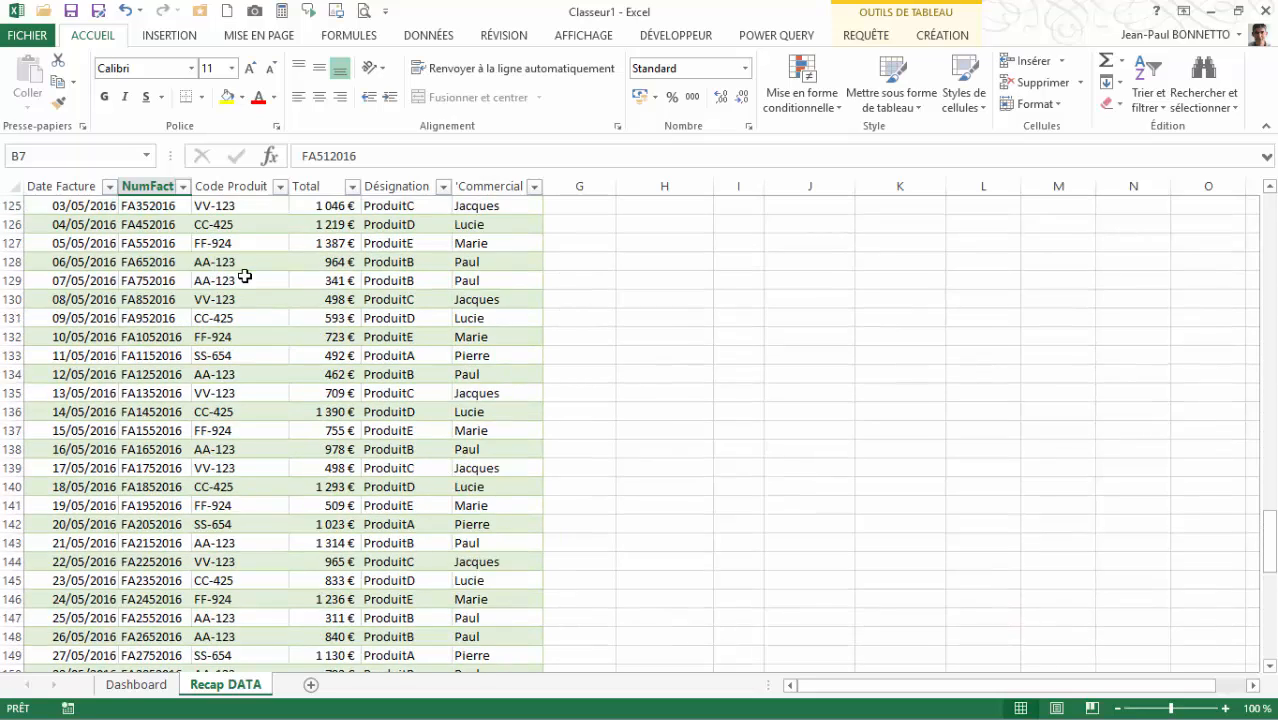
{"action": "left_click", "coordinate": [430, 34]}
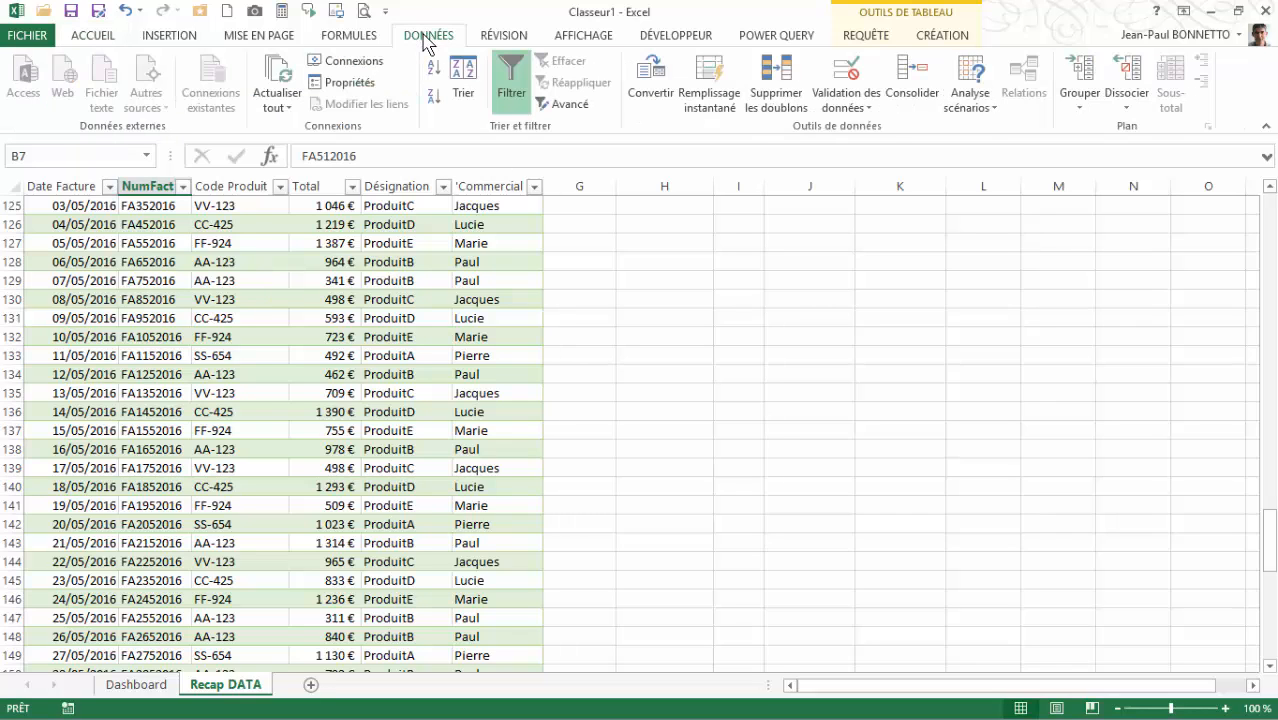
{"action": "left_click", "coordinate": [282, 108]}
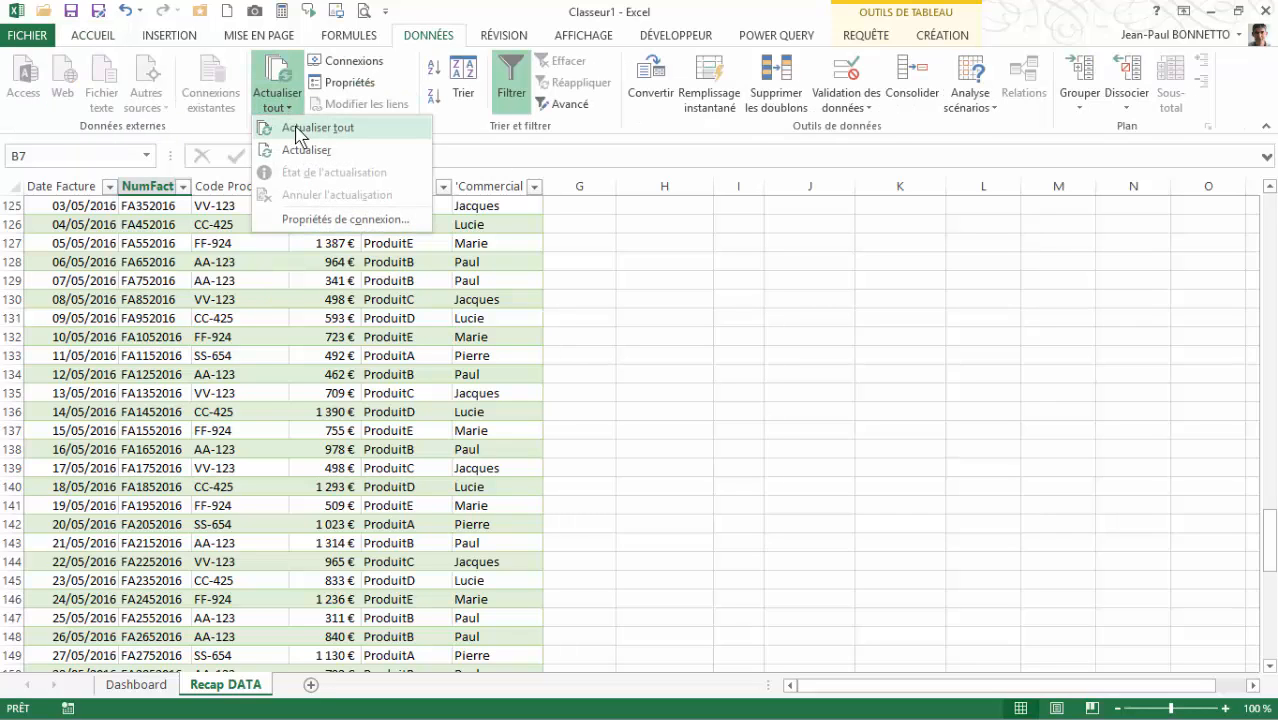
{"action": "left_click", "coordinate": [304, 127]}
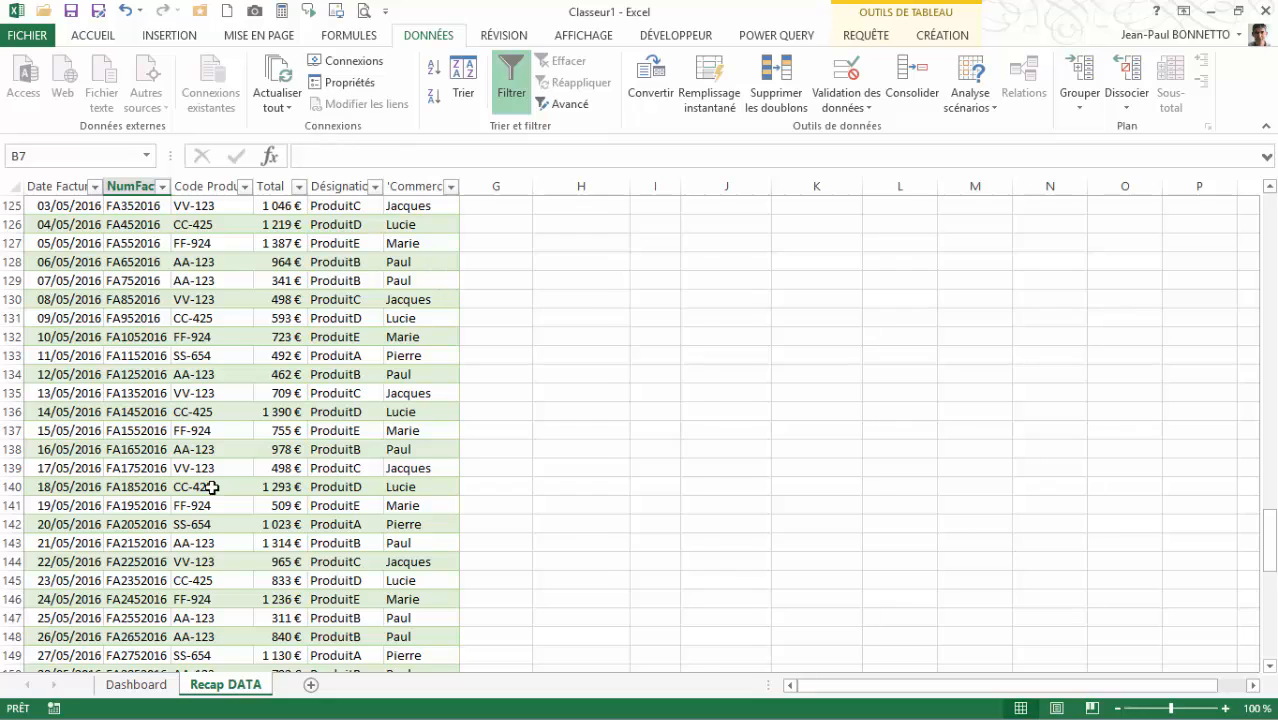
{"action": "scroll", "coordinate": [219, 410], "scroll_direction": "down", "scroll_amount": 6}
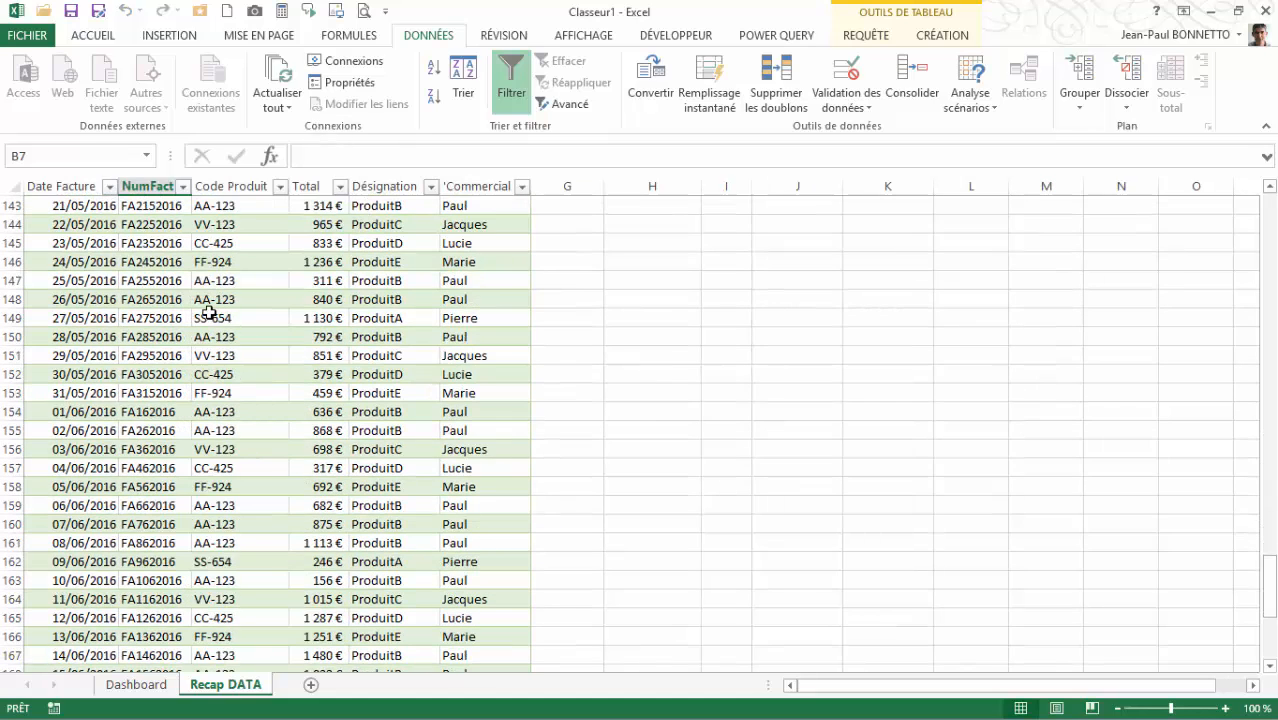
{"action": "scroll", "coordinate": [208, 313], "scroll_direction": "up", "scroll_amount": 7}
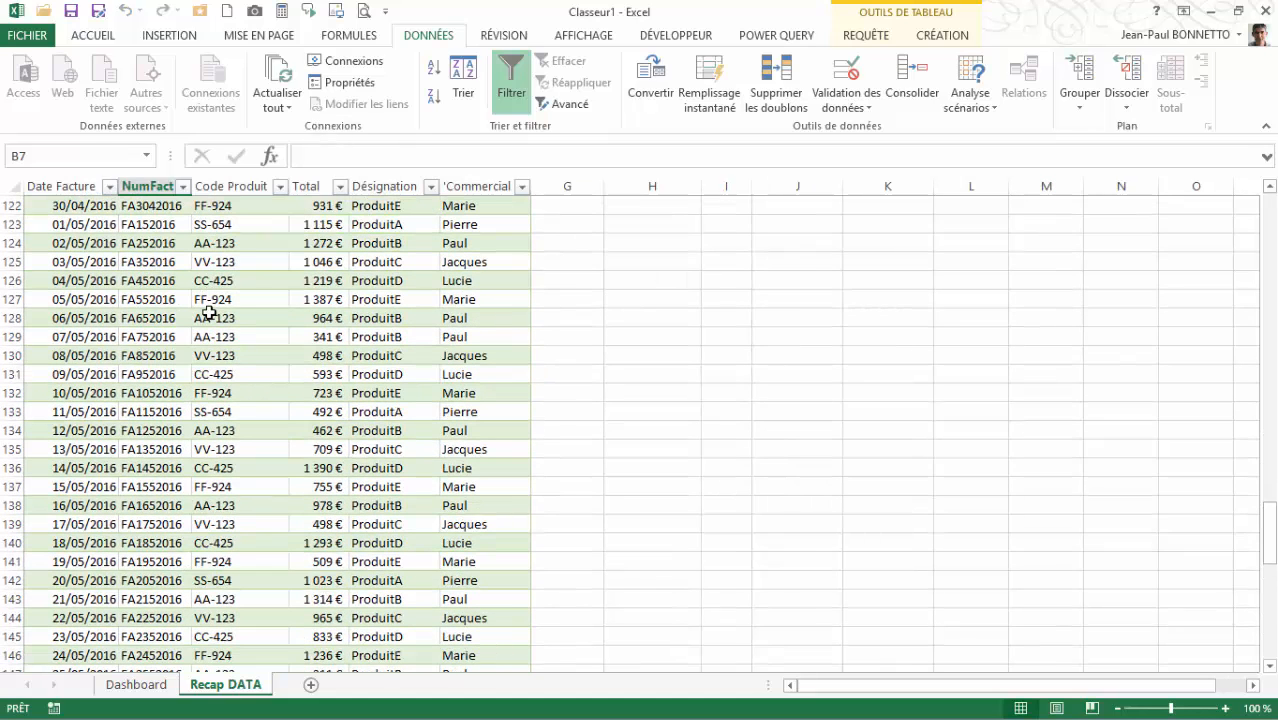
- Examine the workbook's list of query connections and close it
{"action": "left_click", "coordinate": [341, 61]}
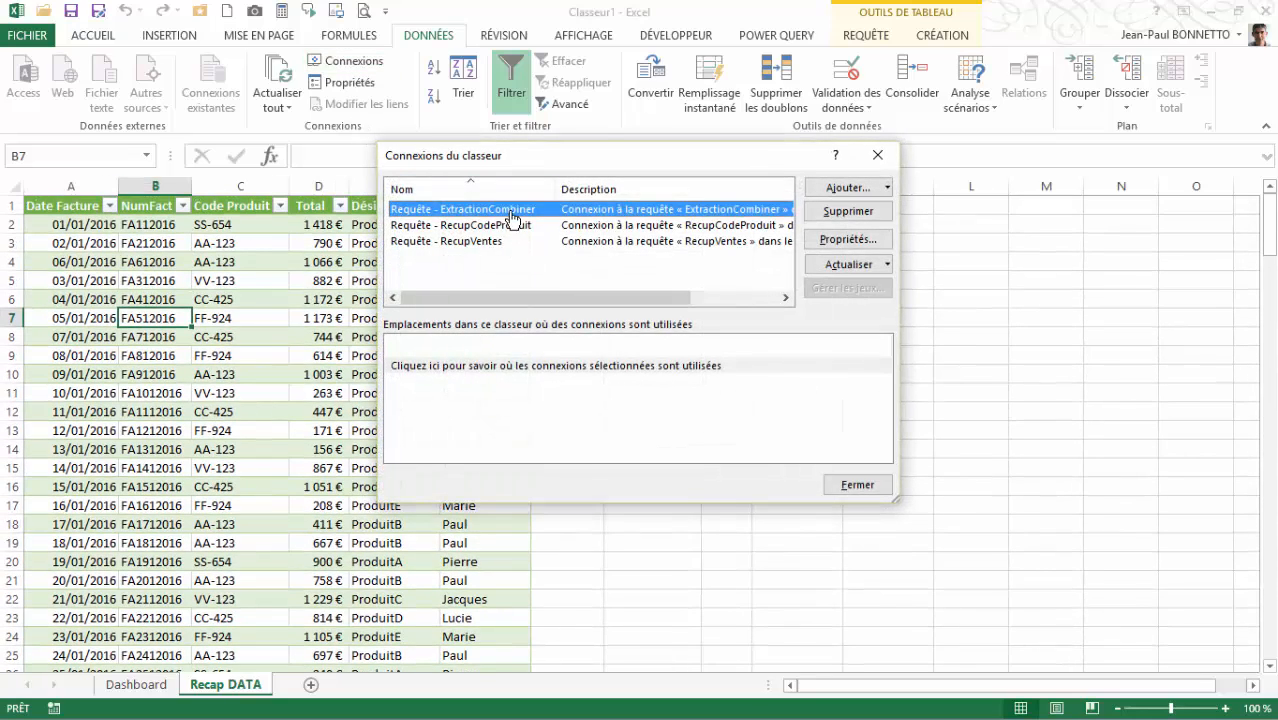
{"action": "left_click", "coordinate": [878, 155]}
{"action": "left_click", "coordinate": [200, 300]}
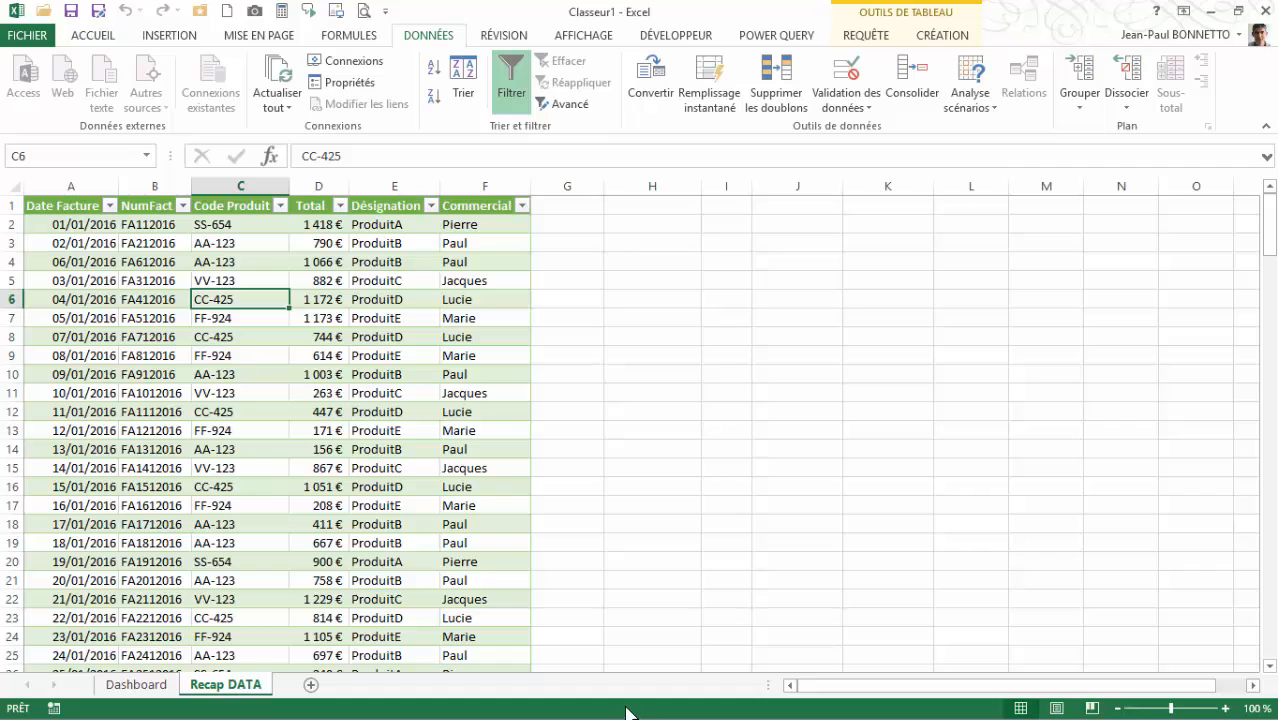
- Open the CodeProduit text file from the desktop's PowerQuery folder and add a line with XX-888, ProduitF and a new salesperson's name
{"action": "left_click", "coordinate": [437, 717]}
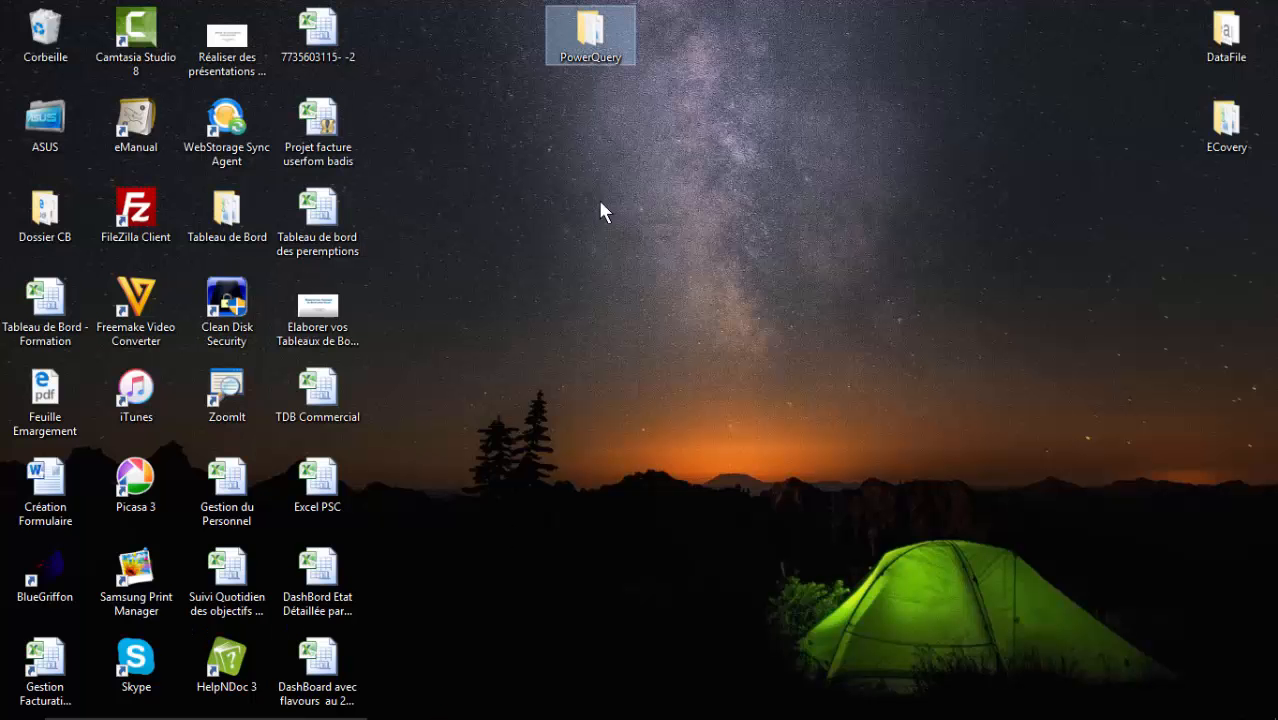
{"action": "double_click", "coordinate": [598, 38]}
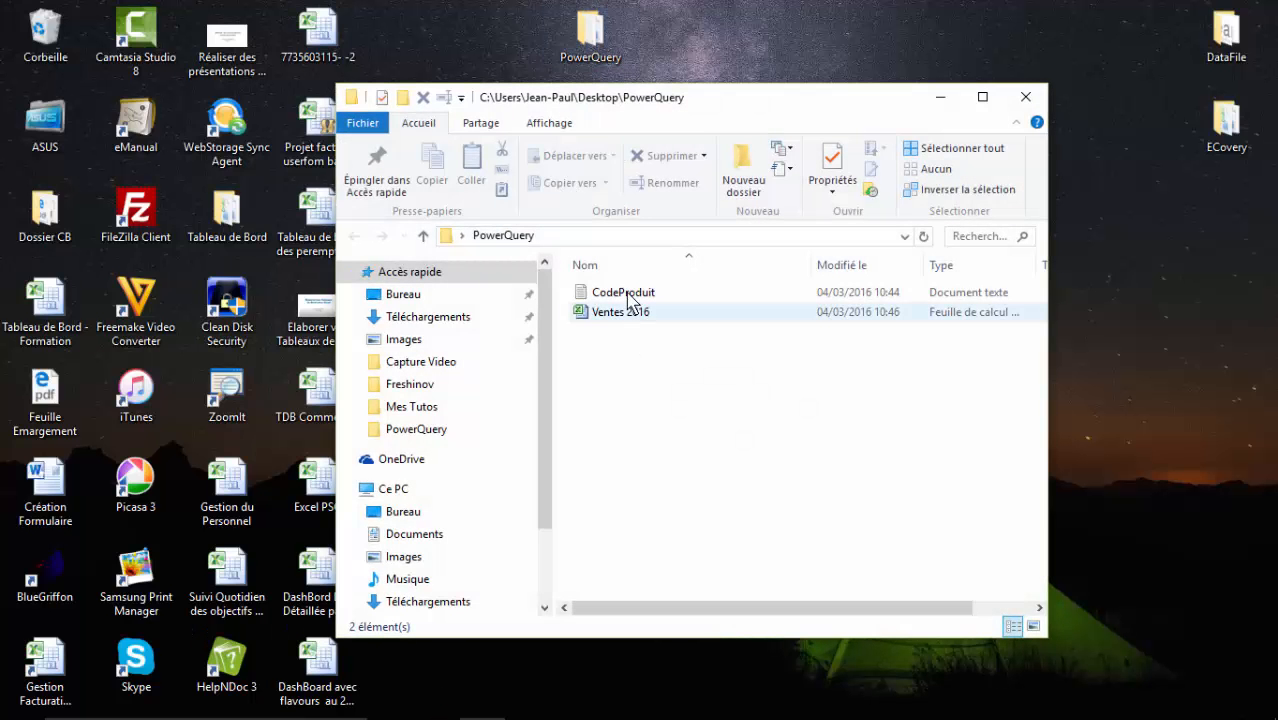
{"action": "double_click", "coordinate": [615, 292]}
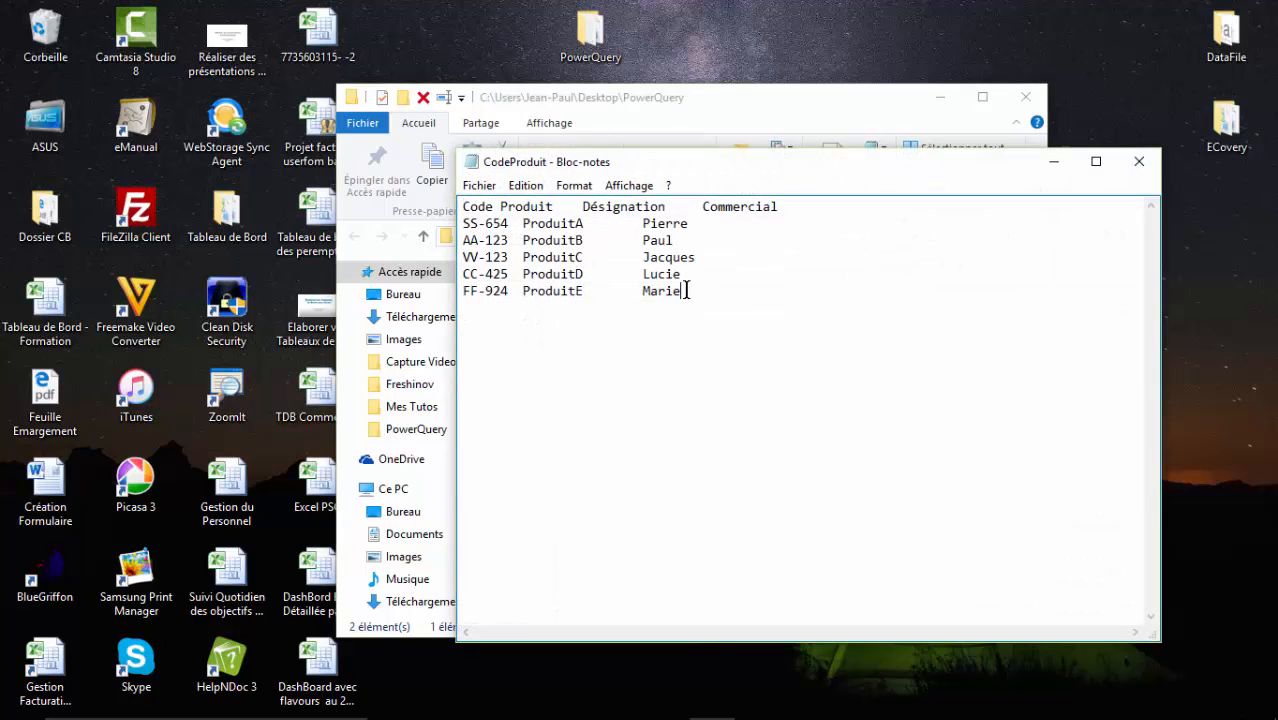
{"action": "key", "text": "Return"}
{"action": "type", "text": "XX-888"}
{"action": "key", "text": "Tab"}
{"action": "type", "text": "ProduitF        Titi"}
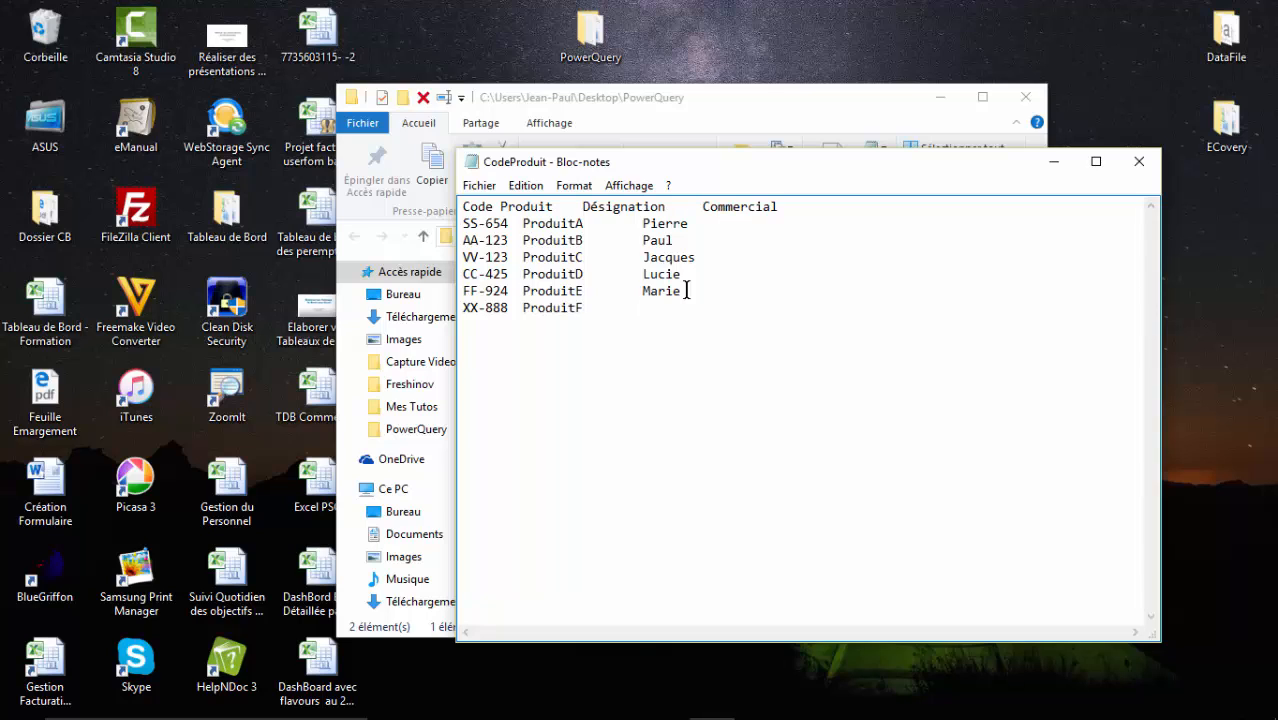
- Save the text file over the existing CodeProduit file in the PowerQuery folder and close it
{"action": "left_click", "coordinate": [480, 187]}
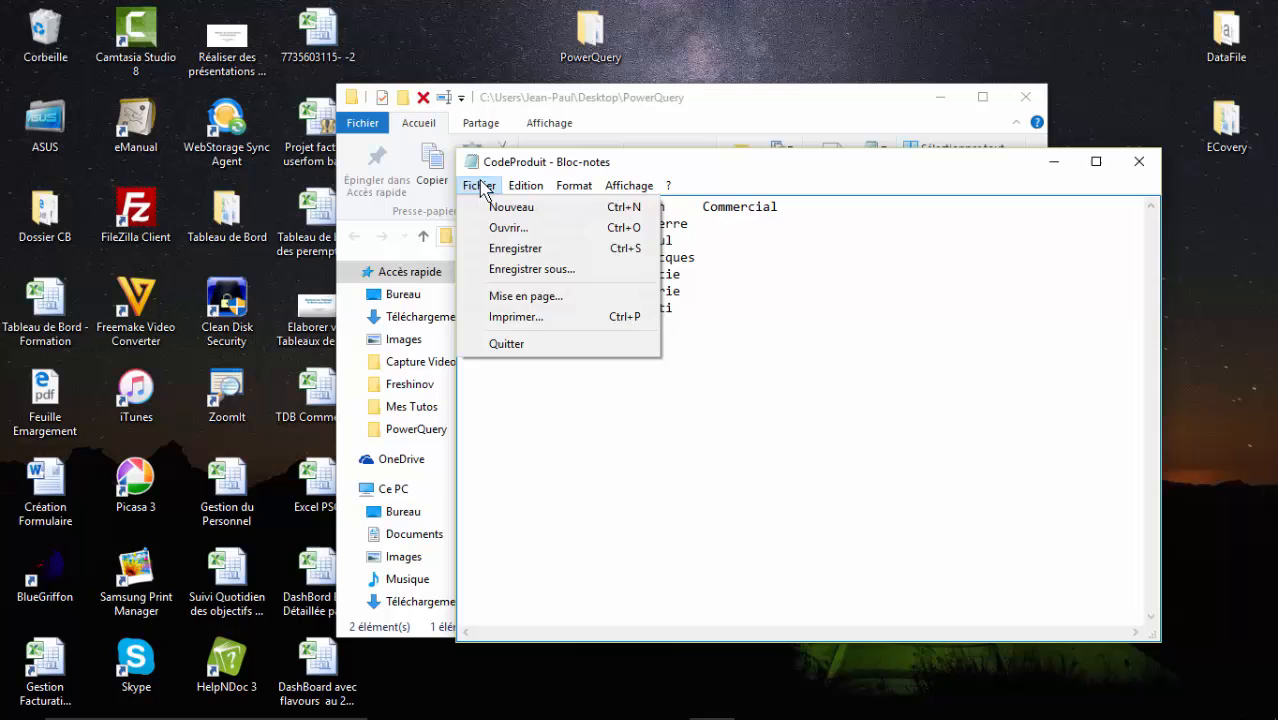
{"action": "left_click", "coordinate": [530, 270]}
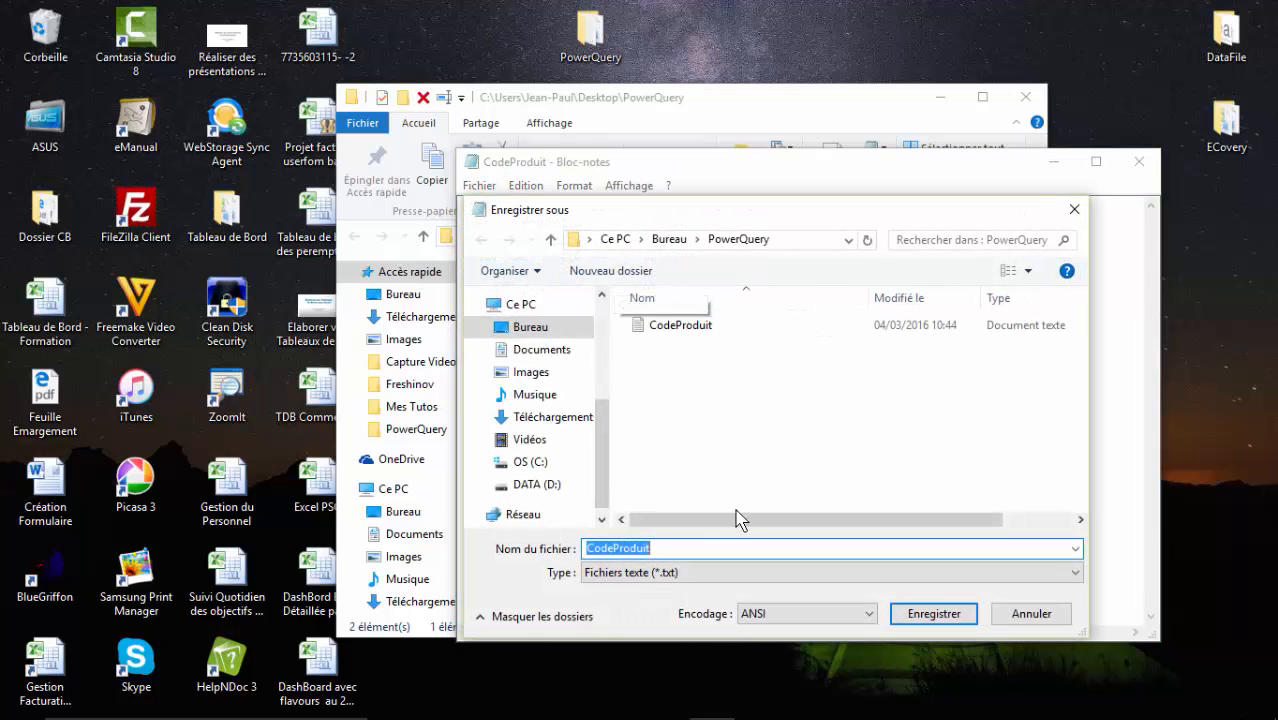
{"action": "left_click", "coordinate": [945, 617]}
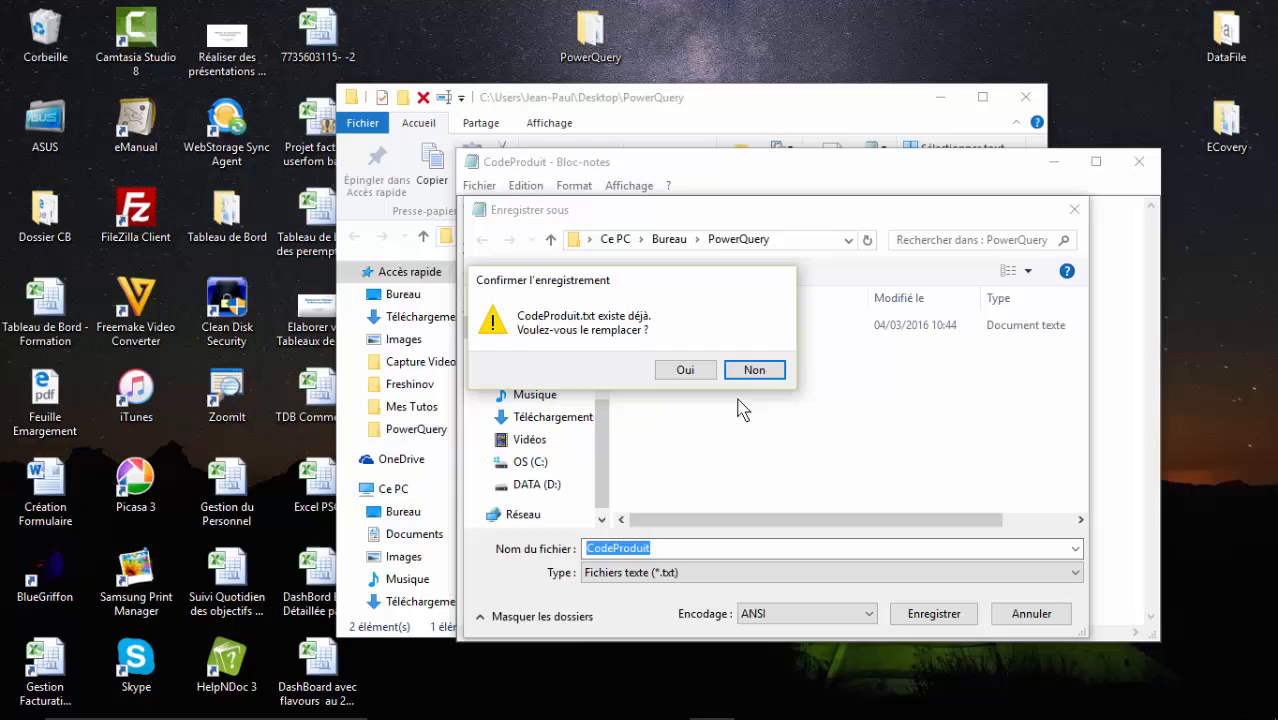
{"action": "left_click", "coordinate": [693, 372]}
{"action": "left_click", "coordinate": [1139, 161]}
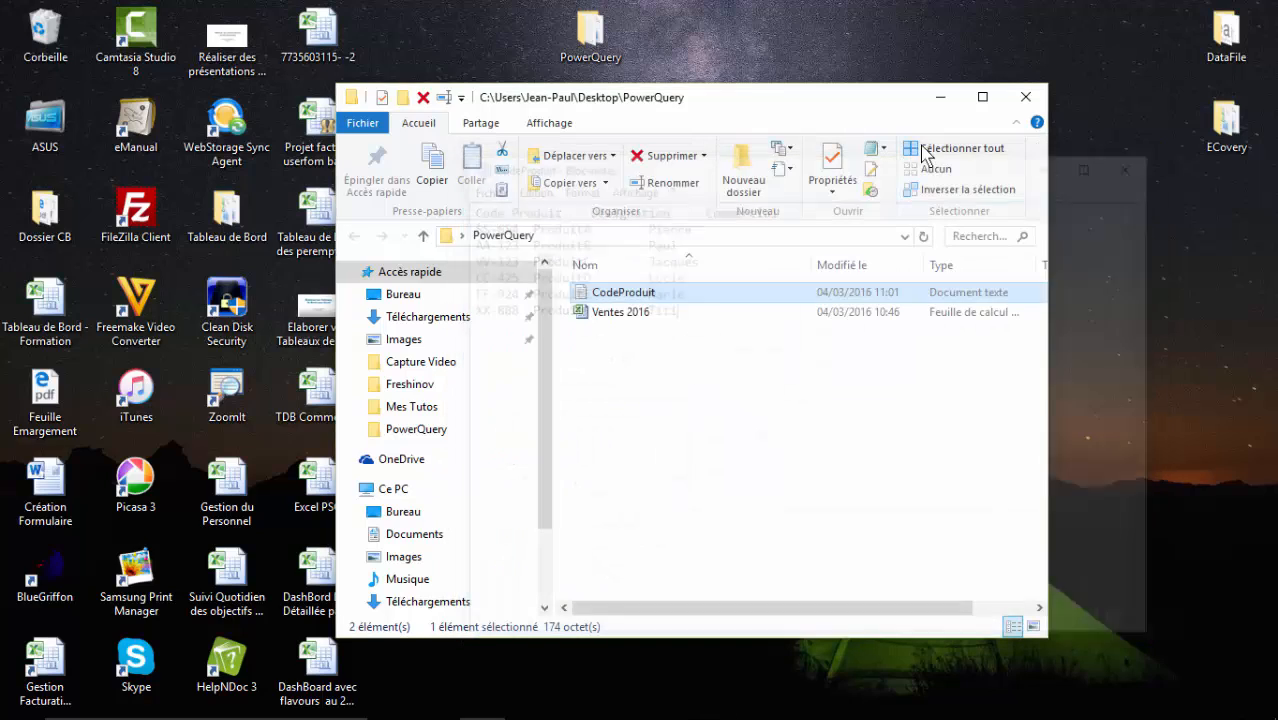
- Open the Ventes 2016 workbook and add a row at the end of the sales table dated 01/06/2016
{"action": "double_click", "coordinate": [620, 312]}
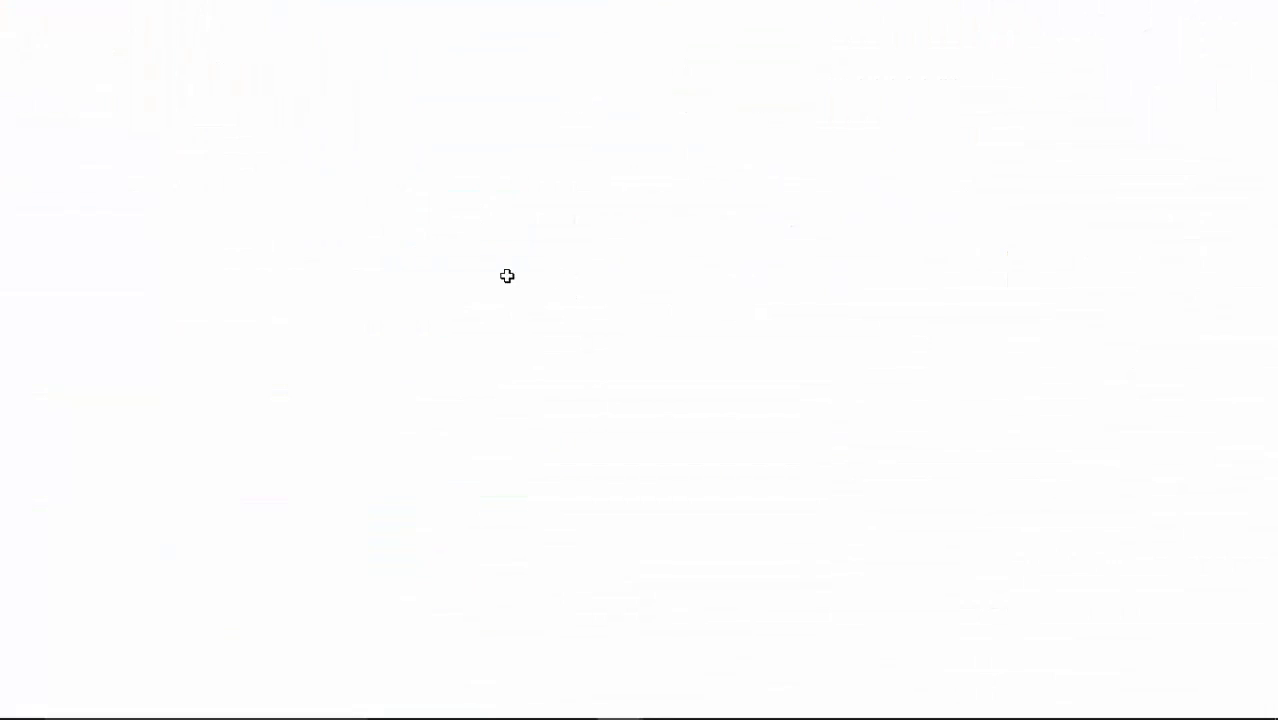
{"action": "scroll", "coordinate": [256, 316], "scroll_direction": "down", "scroll_amount": 8}
{"action": "scroll", "coordinate": [250, 318], "scroll_direction": "down", "scroll_amount": 17}
{"action": "scroll", "coordinate": [248, 320], "scroll_direction": "up", "scroll_amount": 12}
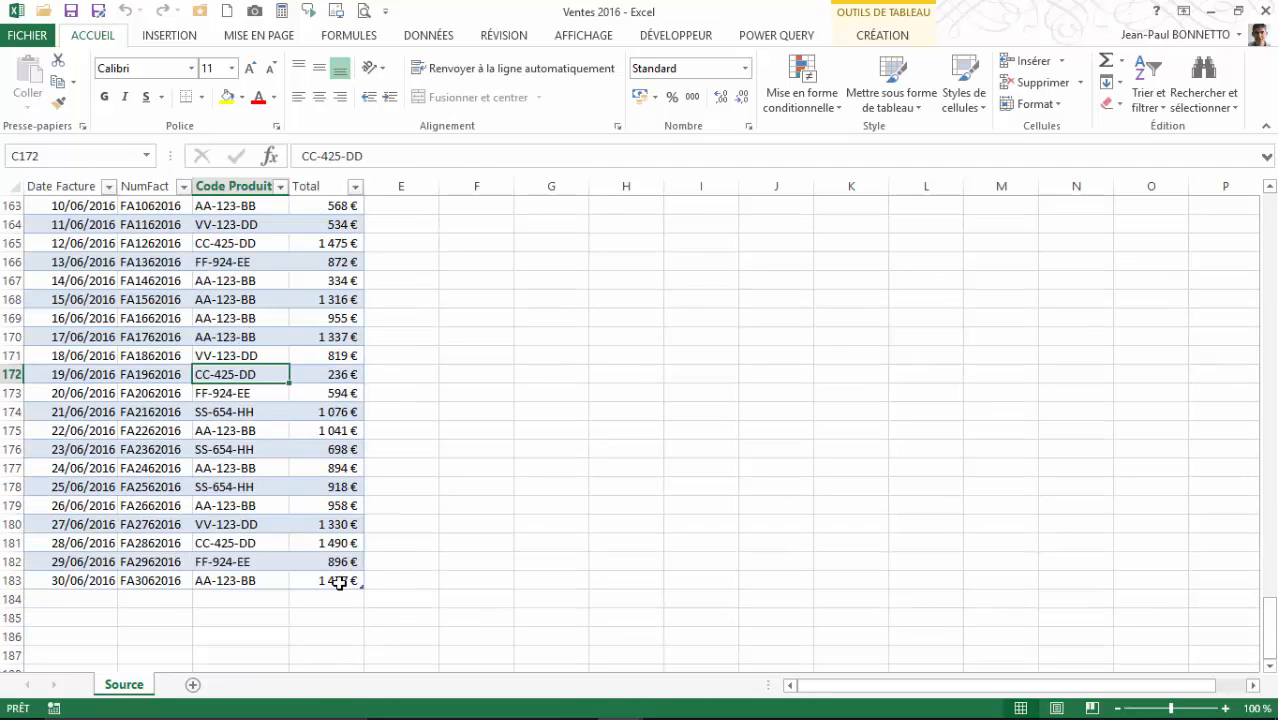
{"action": "left_click", "coordinate": [340, 581]}
{"action": "key", "text": "Tab"}
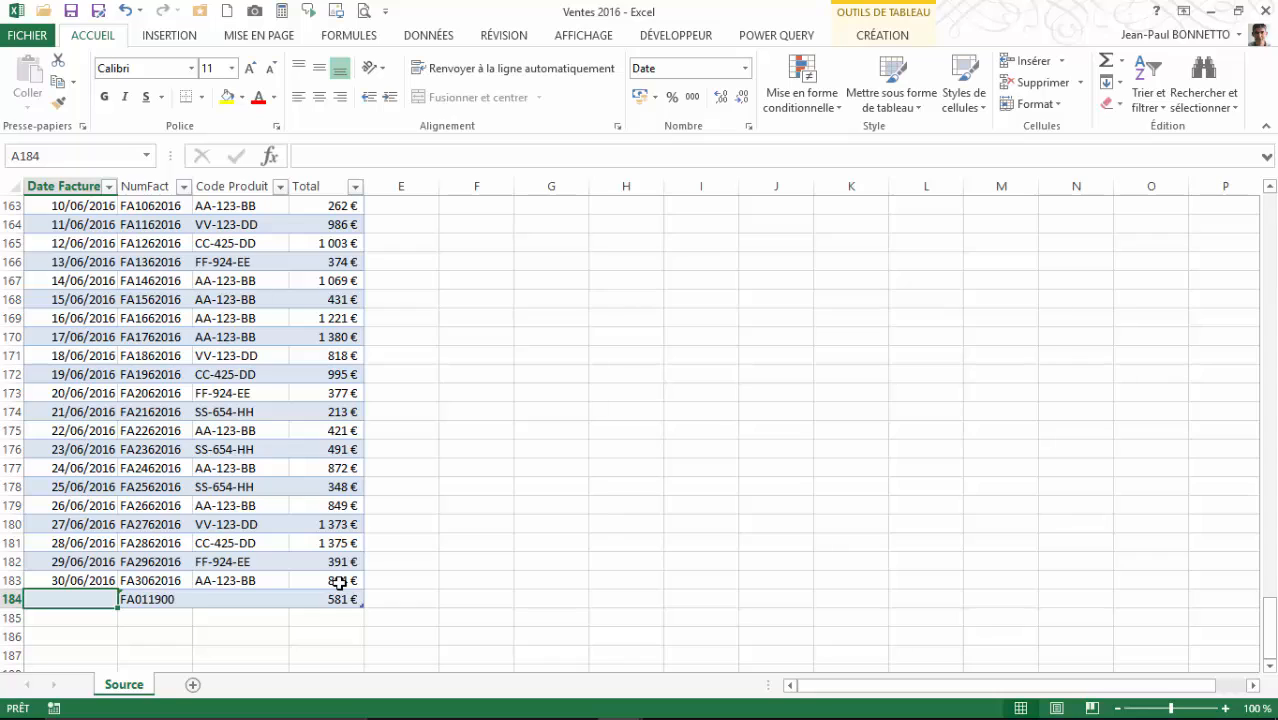
{"action": "type", "text": "1/6"}
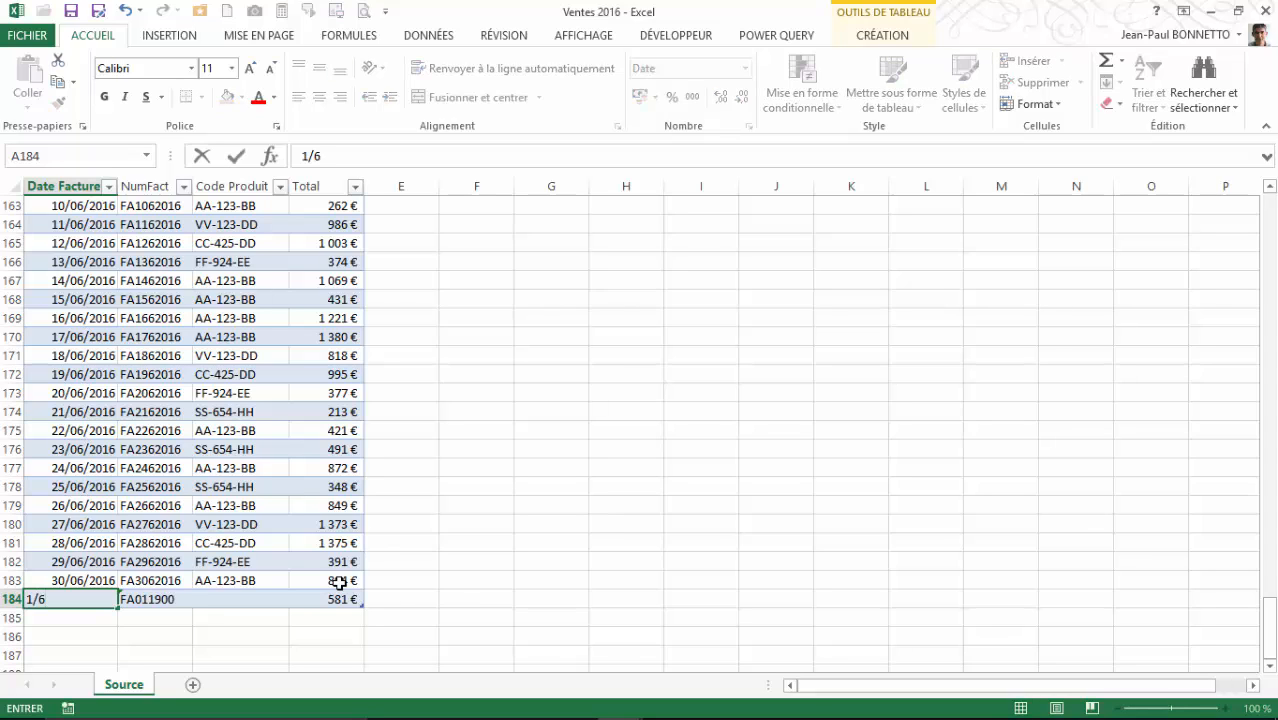
{"action": "type", "text": "/06"}
{"action": "key", "text": "Tab"}
{"action": "key", "text": "Tab"}
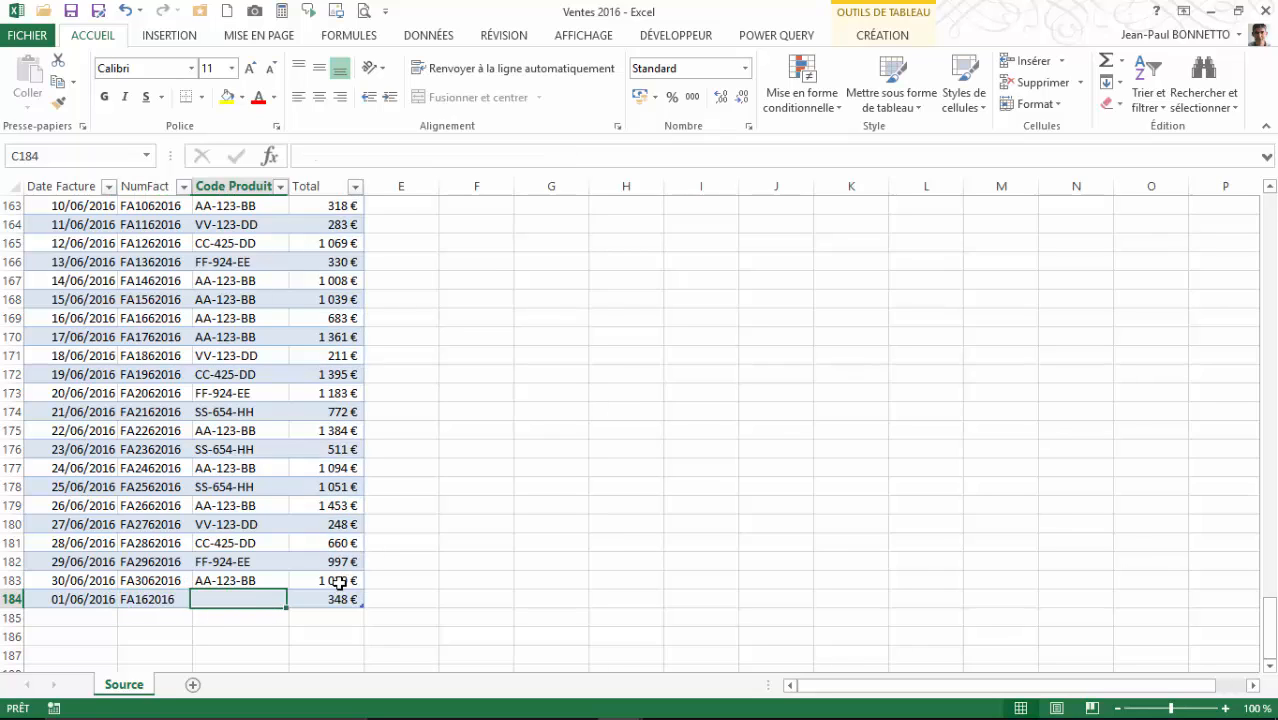
- Enter product code XX-888-AA and a total of 1000 in the new sales row
{"action": "type", "text": "xx"}
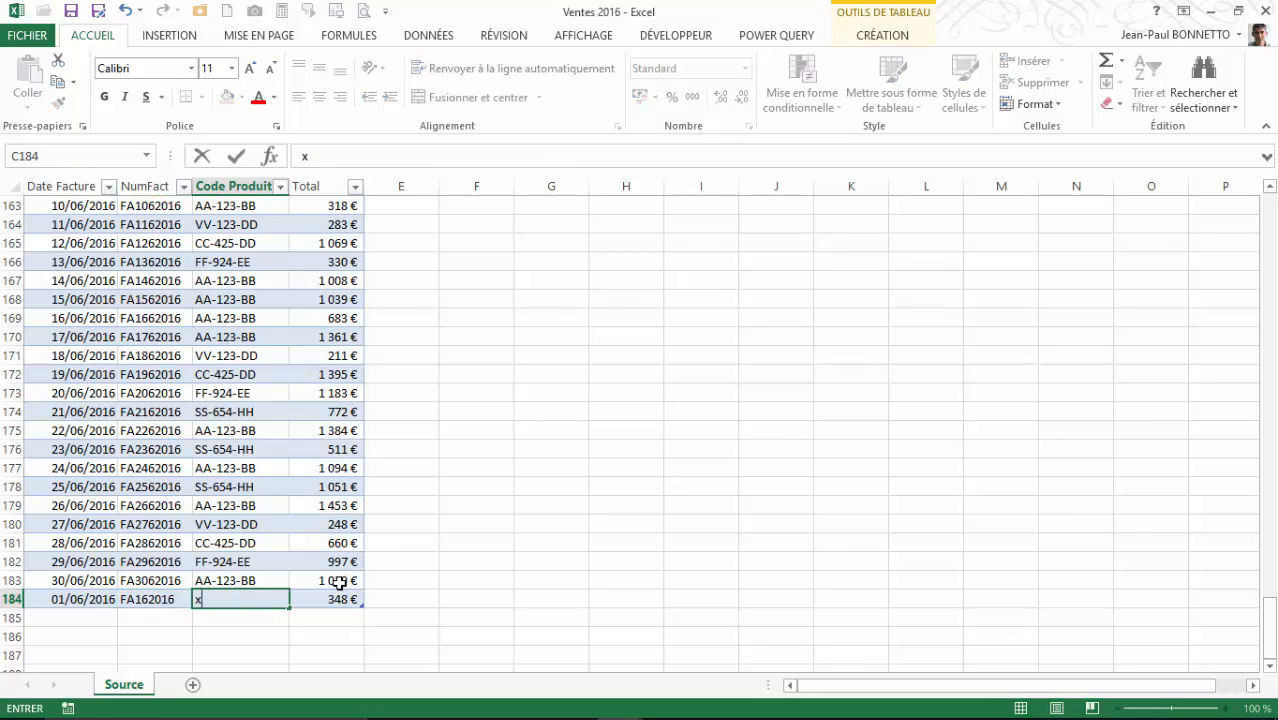
{"action": "key", "text": "BackSpace"}
{"action": "key", "text": "BackSpace"}
{"action": "type", "text": "X"}
{"action": "type", "text": "X-888-AA"}
{"action": "key", "text": "Tab"}
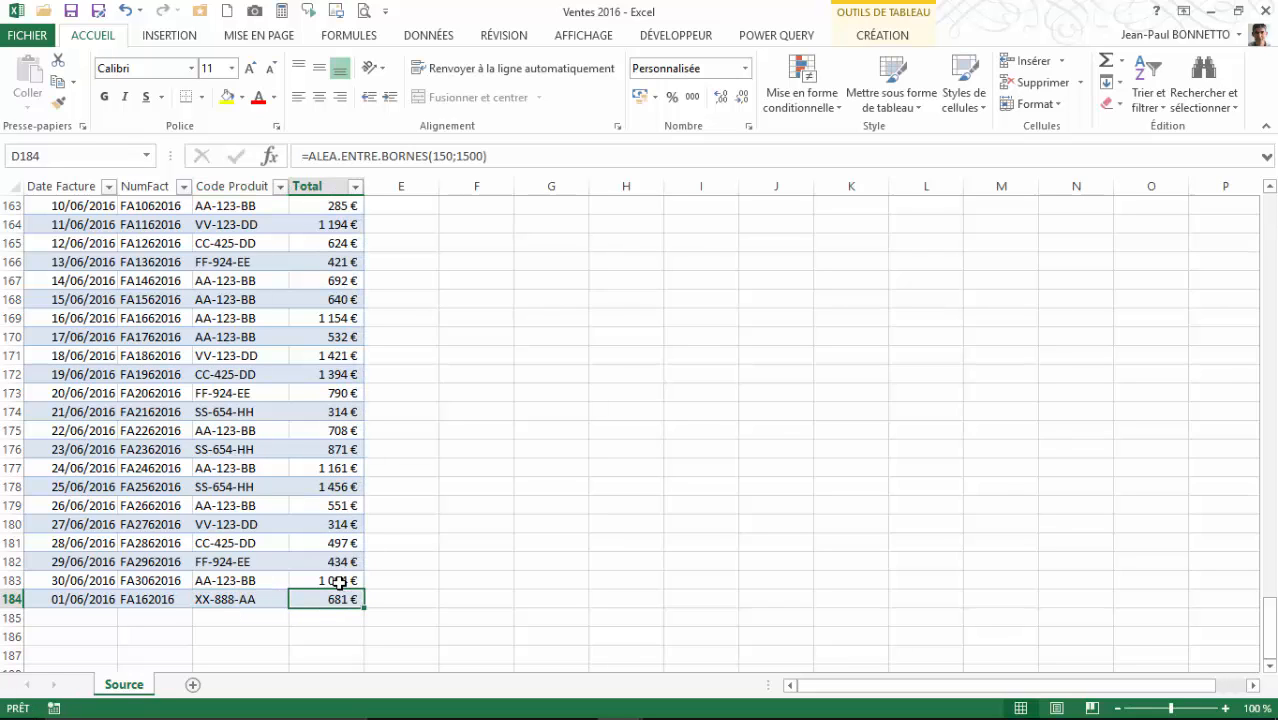
{"action": "type", "text": "1000"}
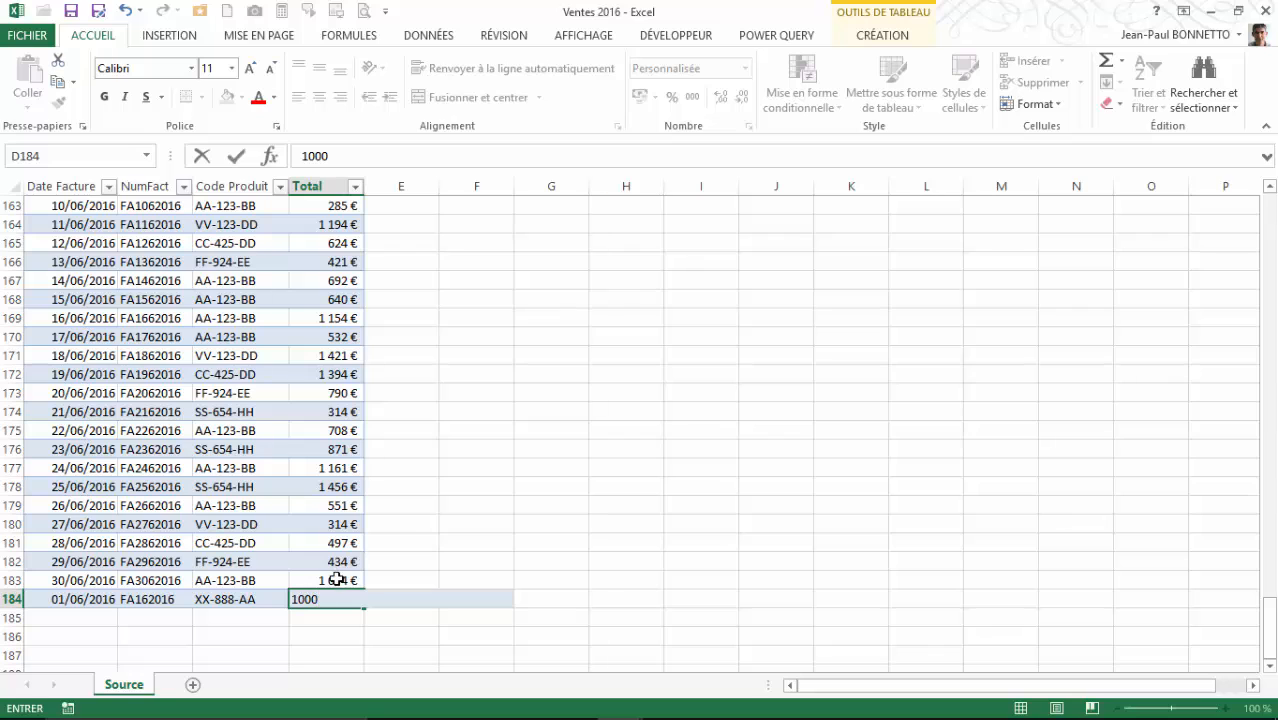
{"action": "left_click", "coordinate": [215, 484]}
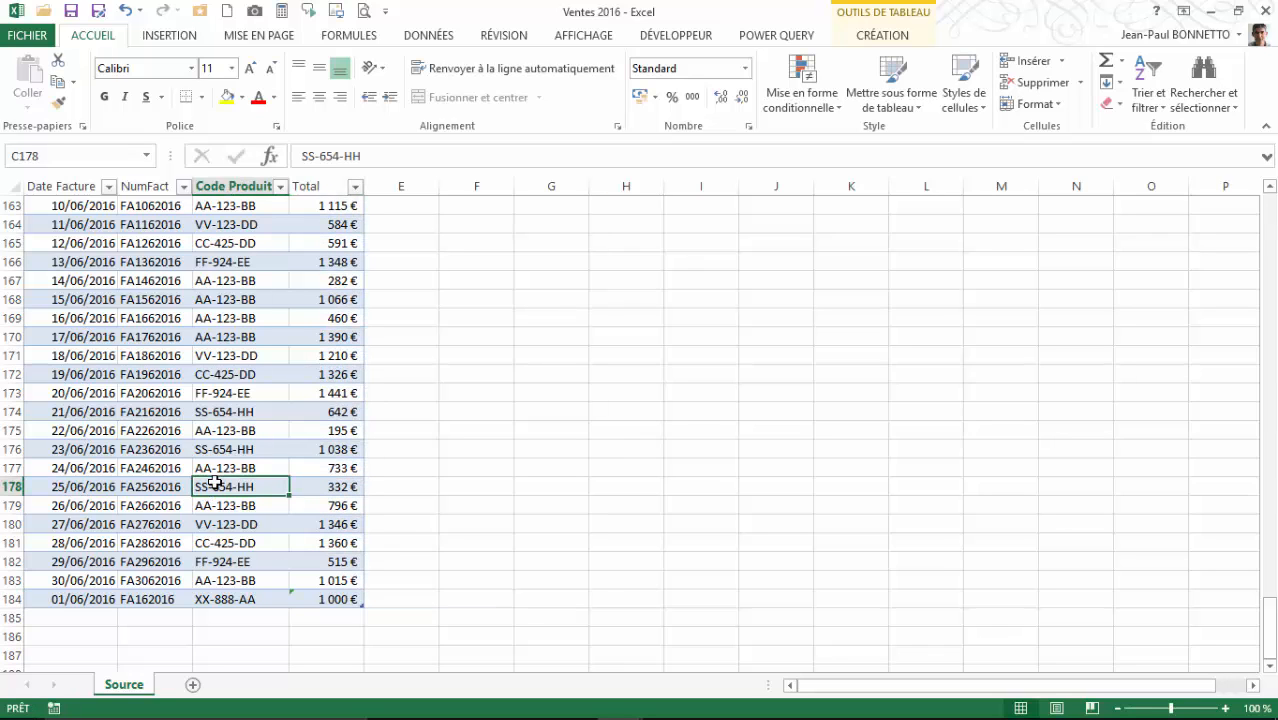
- Save and close the Ventes 2016 workbook
{"action": "left_click", "coordinate": [229, 599]}
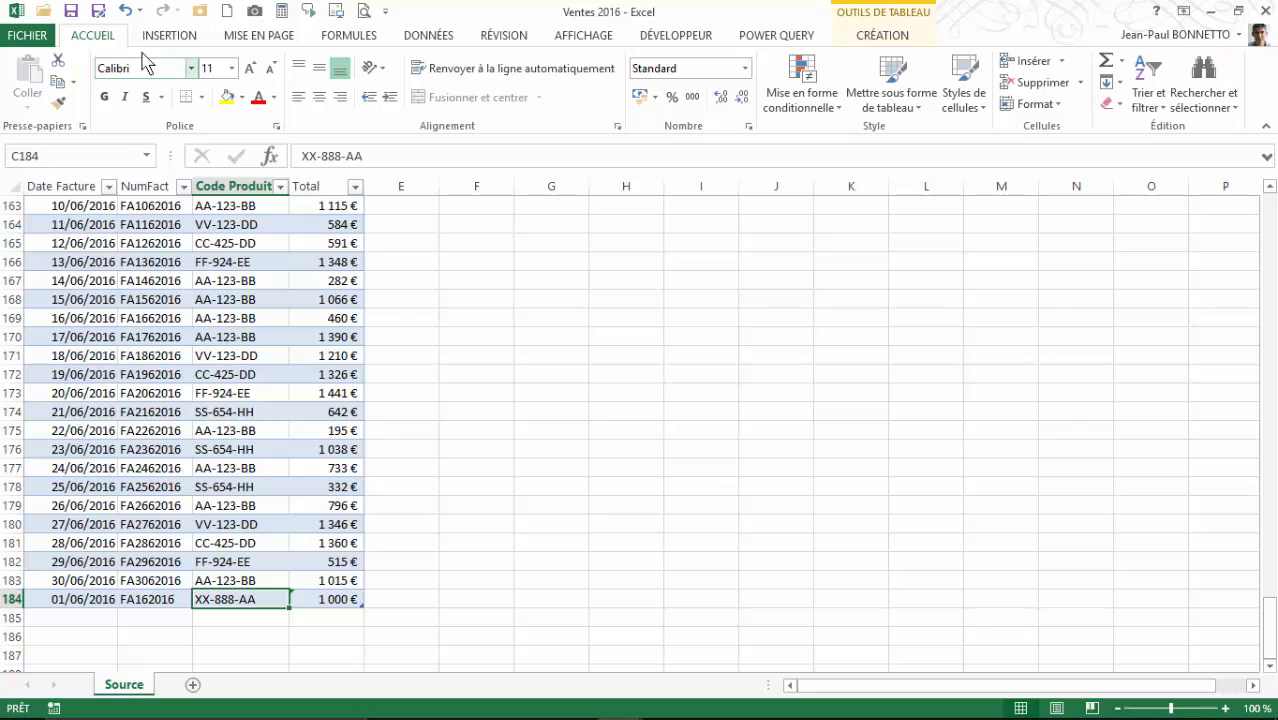
{"action": "left_click", "coordinate": [30, 36]}
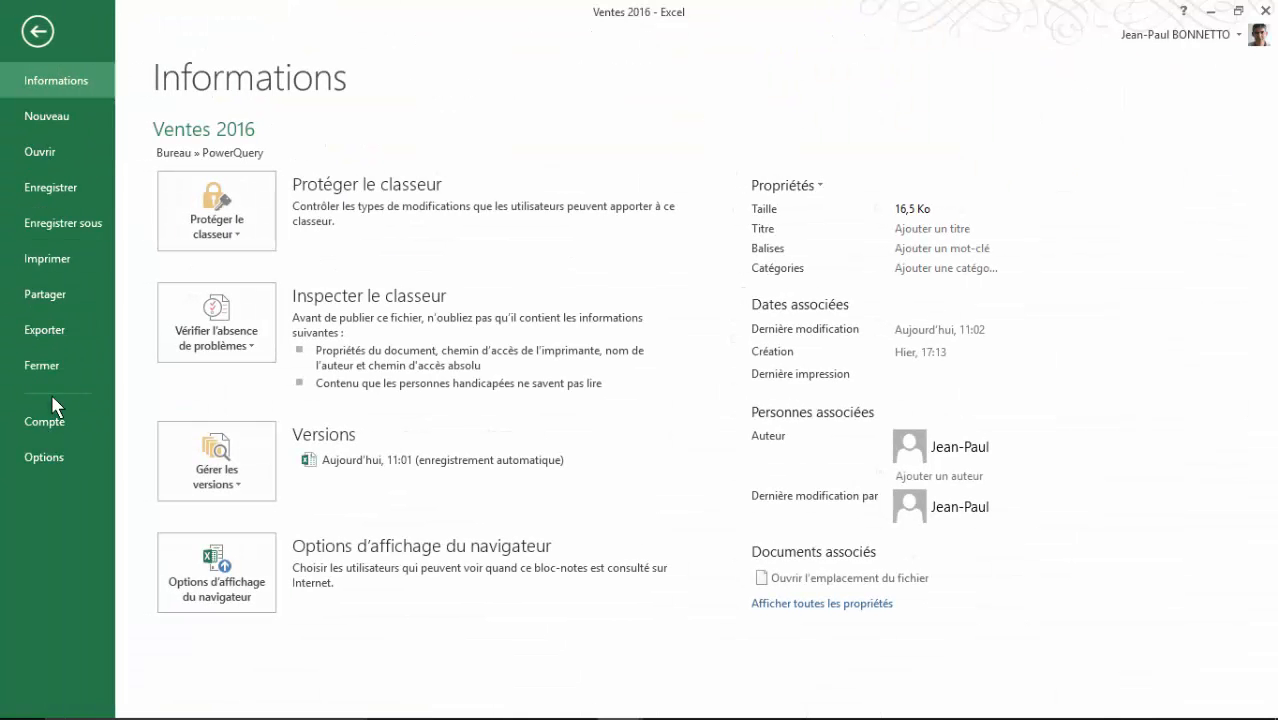
{"action": "left_click", "coordinate": [45, 367]}
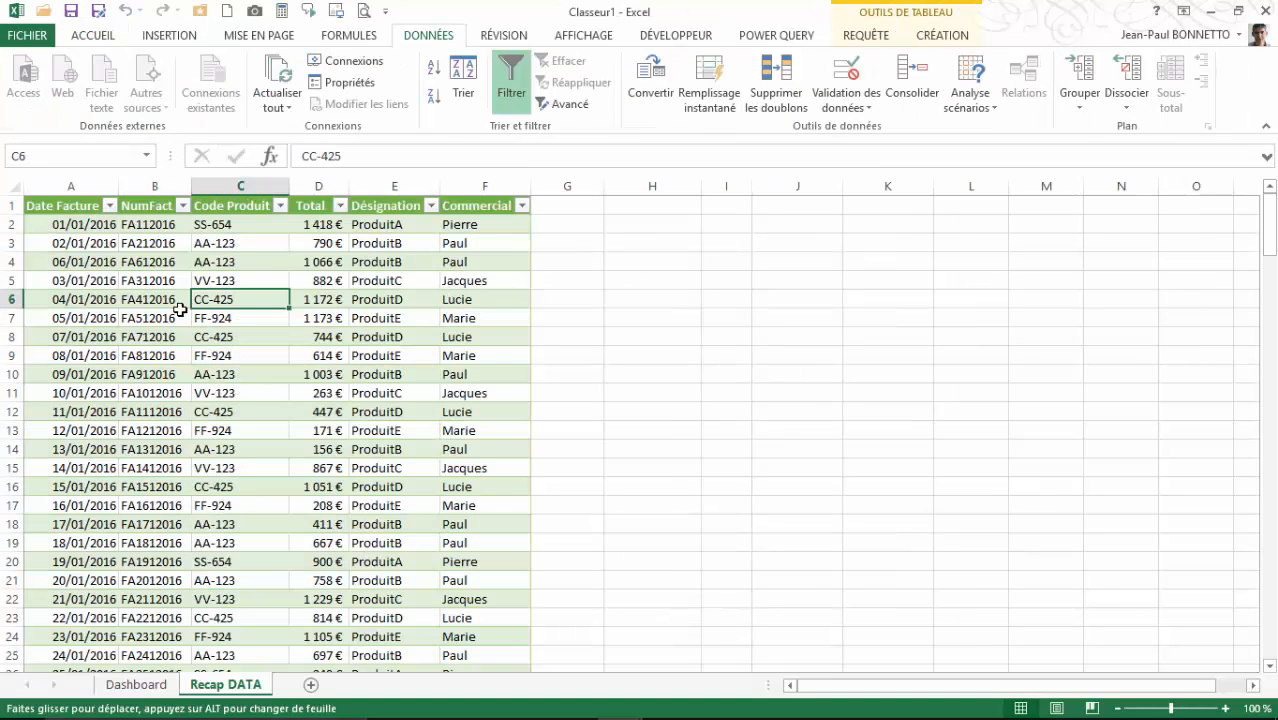
- Refresh all of the workbook's data from Recap DATA and check the last rows of the combined table
{"action": "left_click", "coordinate": [151, 317]}
{"action": "scroll", "coordinate": [151, 317], "scroll_direction": "down", "scroll_amount": 20}
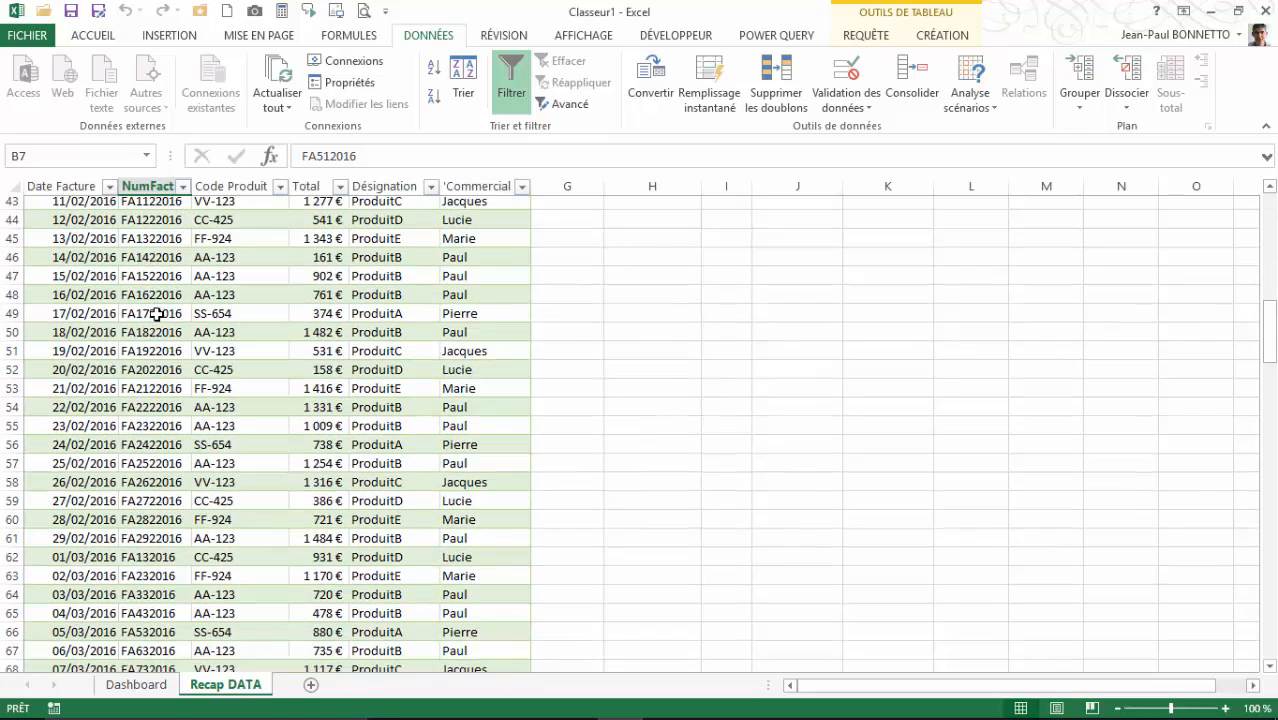
{"action": "left_click", "coordinate": [164, 283]}
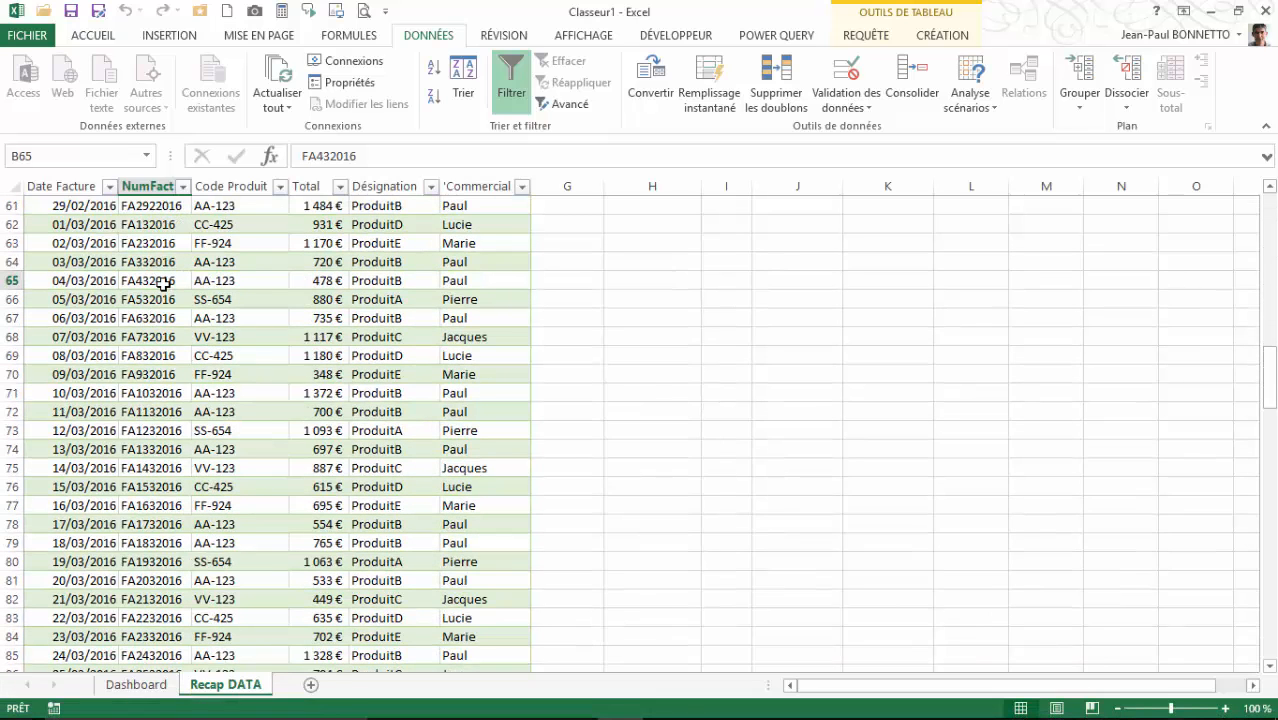
{"action": "left_click", "coordinate": [282, 100]}
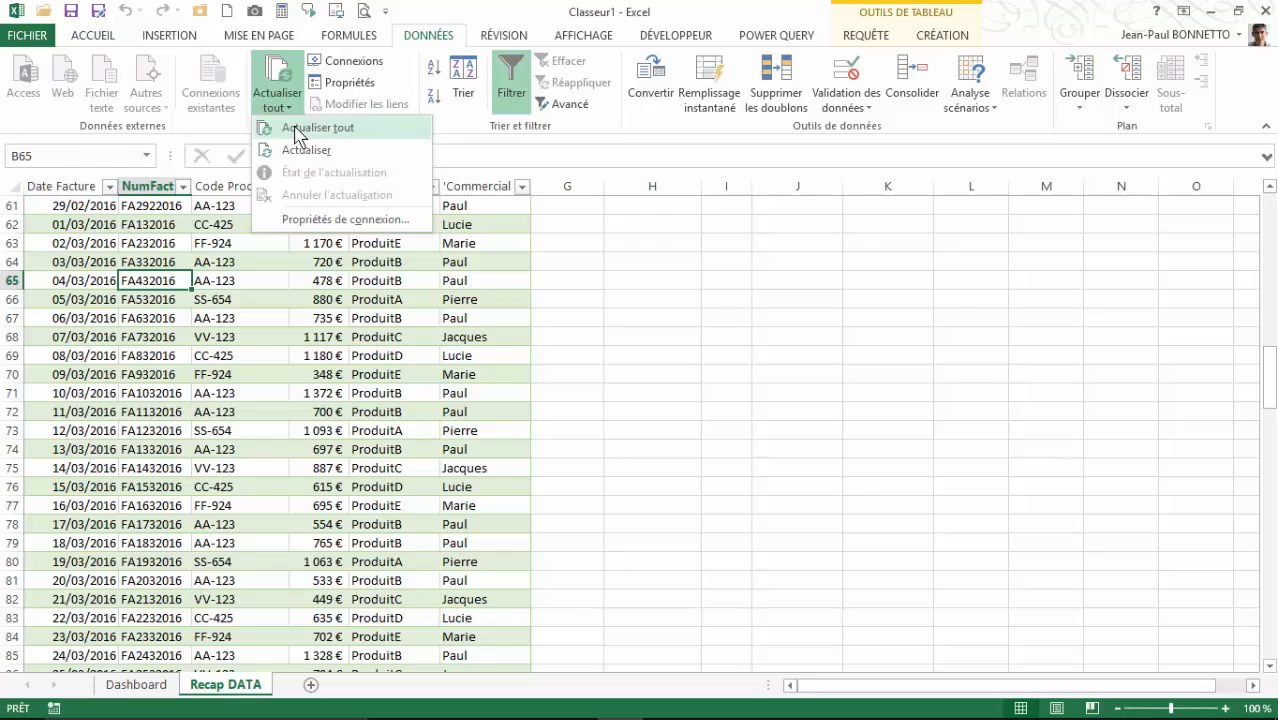
{"action": "left_click", "coordinate": [297, 128]}
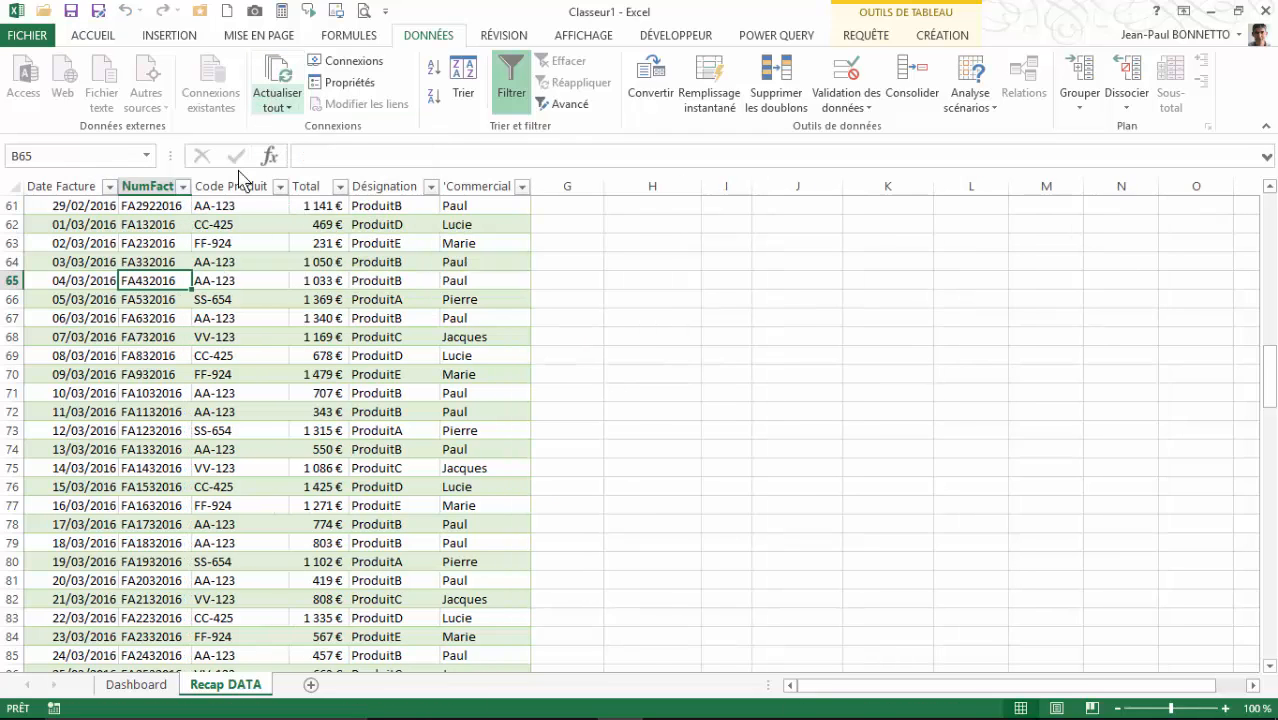
{"action": "scroll", "coordinate": [219, 276], "scroll_direction": "down", "scroll_amount": 6}
{"action": "scroll", "coordinate": [219, 276], "scroll_direction": "down", "scroll_amount": 20}
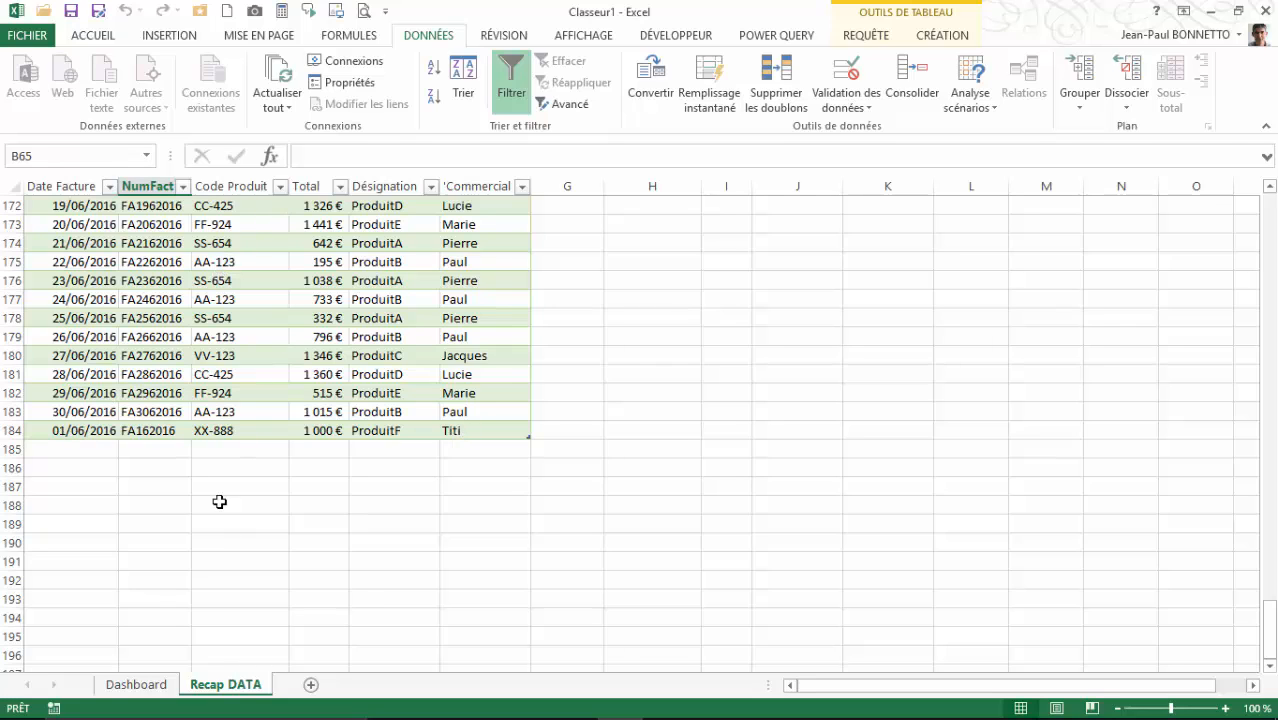
- Refresh the sales pivot table on the Dashboard sheet
{"action": "left_click", "coordinate": [160, 687]}
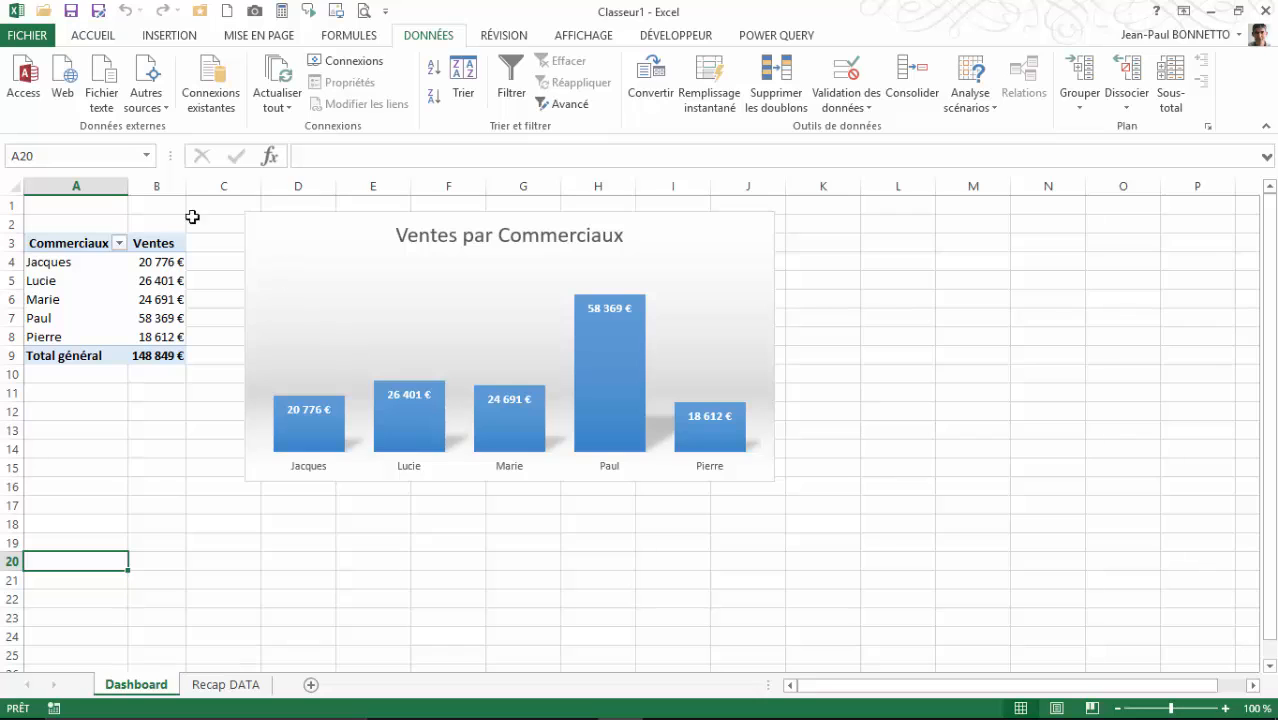
{"action": "left_click", "coordinate": [75, 299]}
{"action": "right_click", "coordinate": [75, 299]}
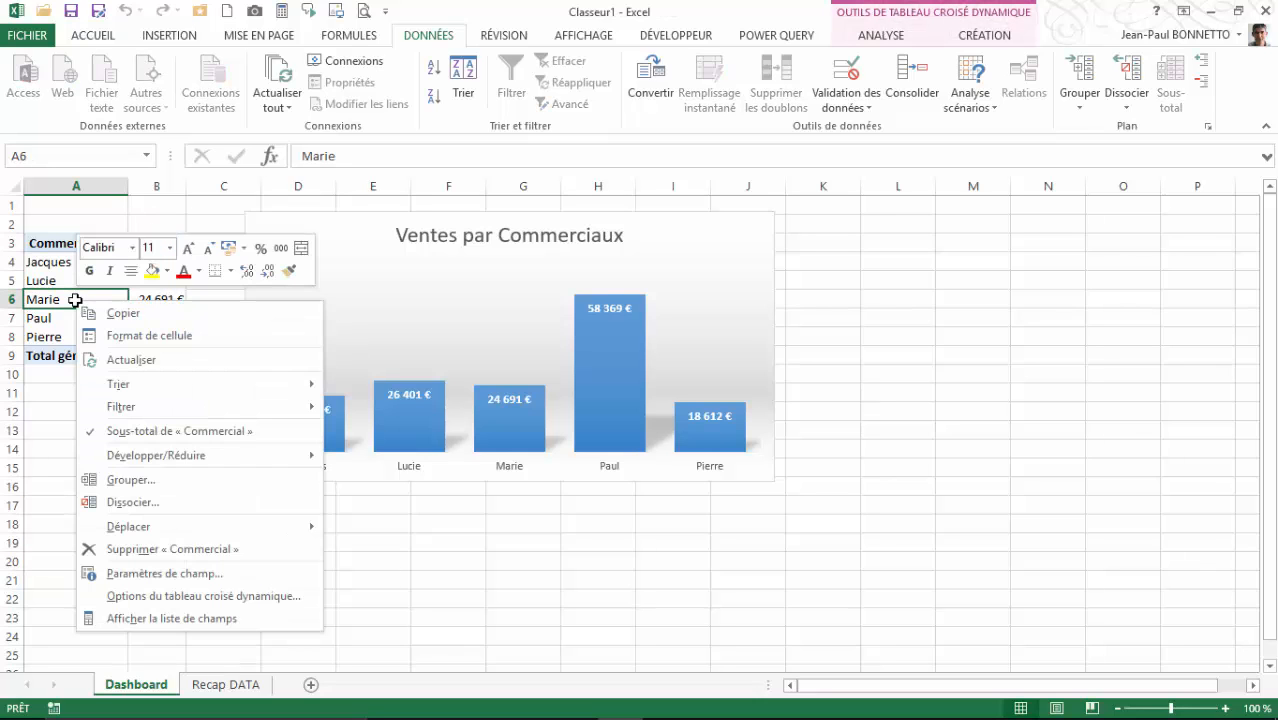
{"action": "left_click", "coordinate": [130, 356]}
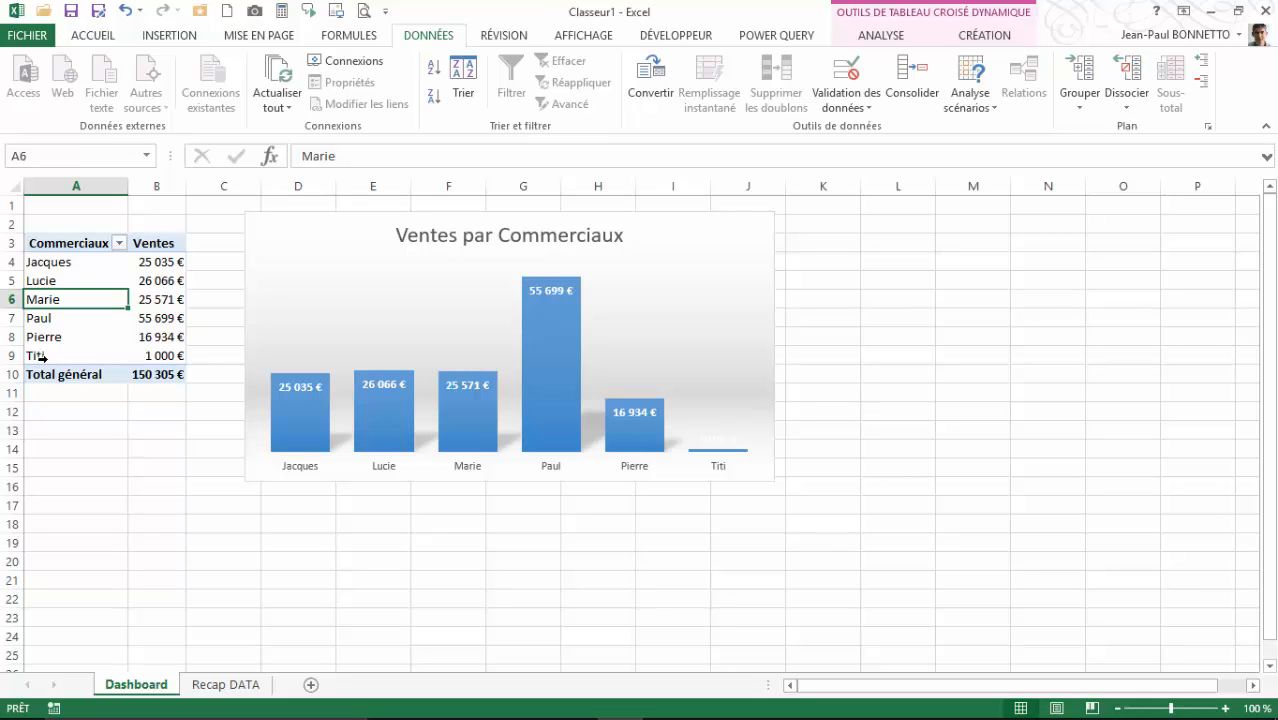
- Compare the combined table's rows on Recap DATA with the pivot table and chart on Dashboard
{"action": "left_click", "coordinate": [198, 688]}
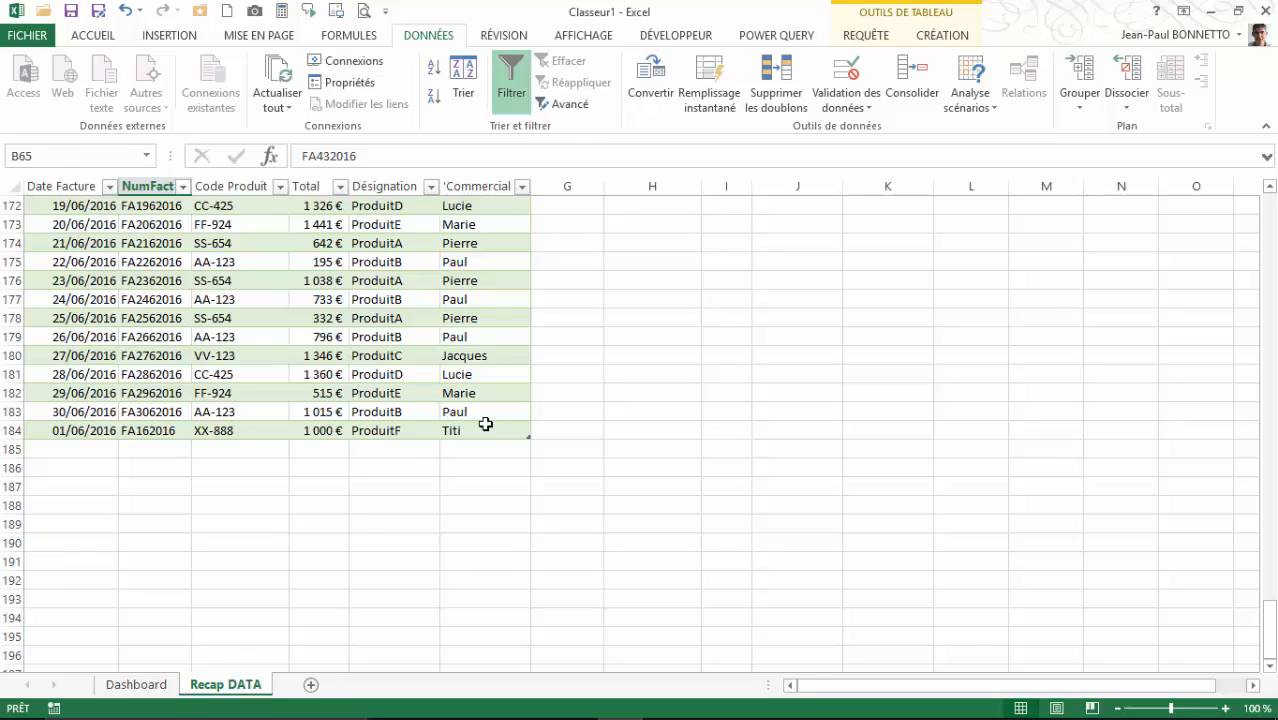
{"action": "left_click", "coordinate": [170, 686]}
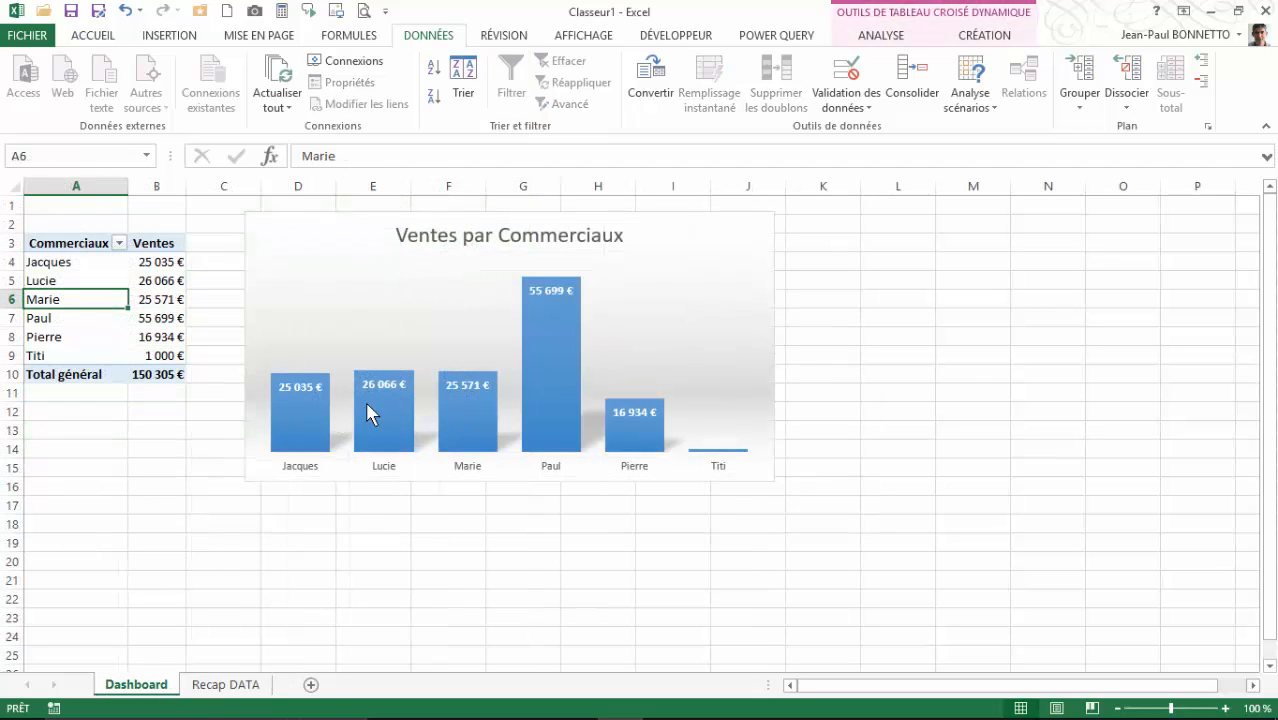
{"action": "scroll", "coordinate": [96, 303], "scroll_direction": "down", "scroll_amount": 2}
{"action": "scroll", "coordinate": [95, 308], "scroll_direction": "up", "scroll_amount": 2}
{"action": "left_click", "coordinate": [232, 686]}
{"action": "scroll", "coordinate": [279, 267], "scroll_direction": "up", "scroll_amount": 1}
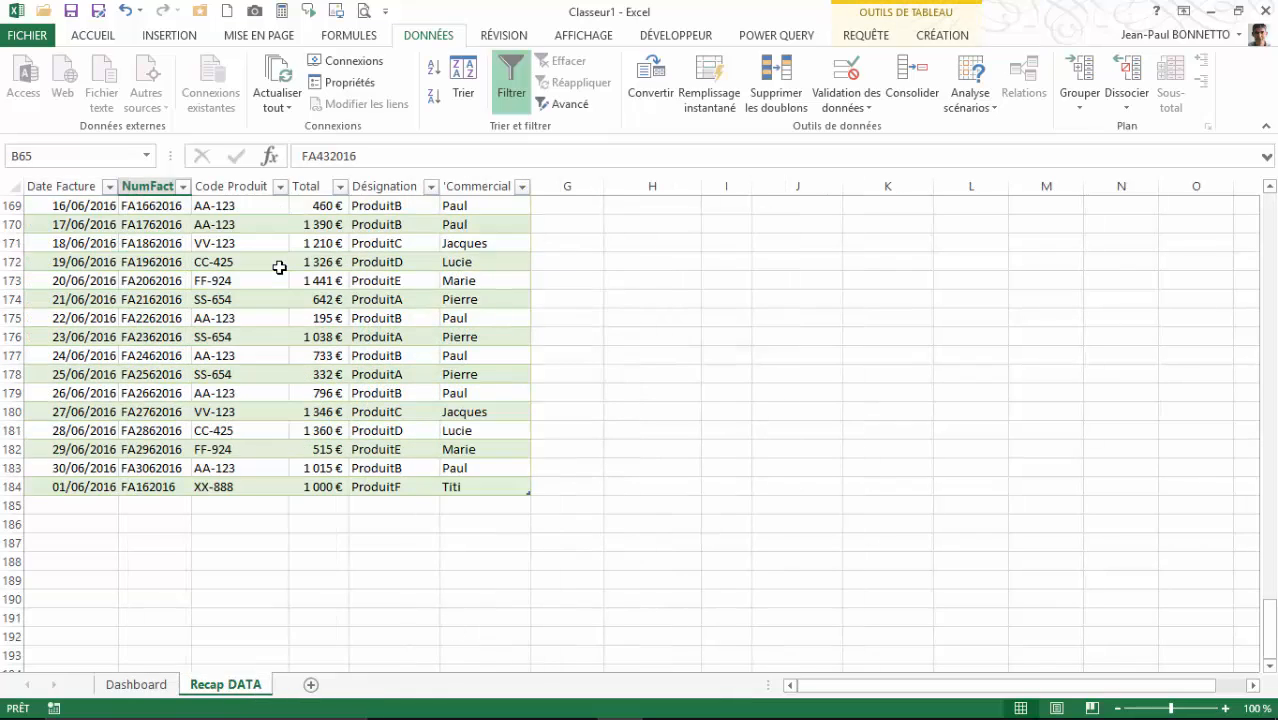
{"action": "scroll", "coordinate": [279, 267], "scroll_direction": "up", "scroll_amount": 17}
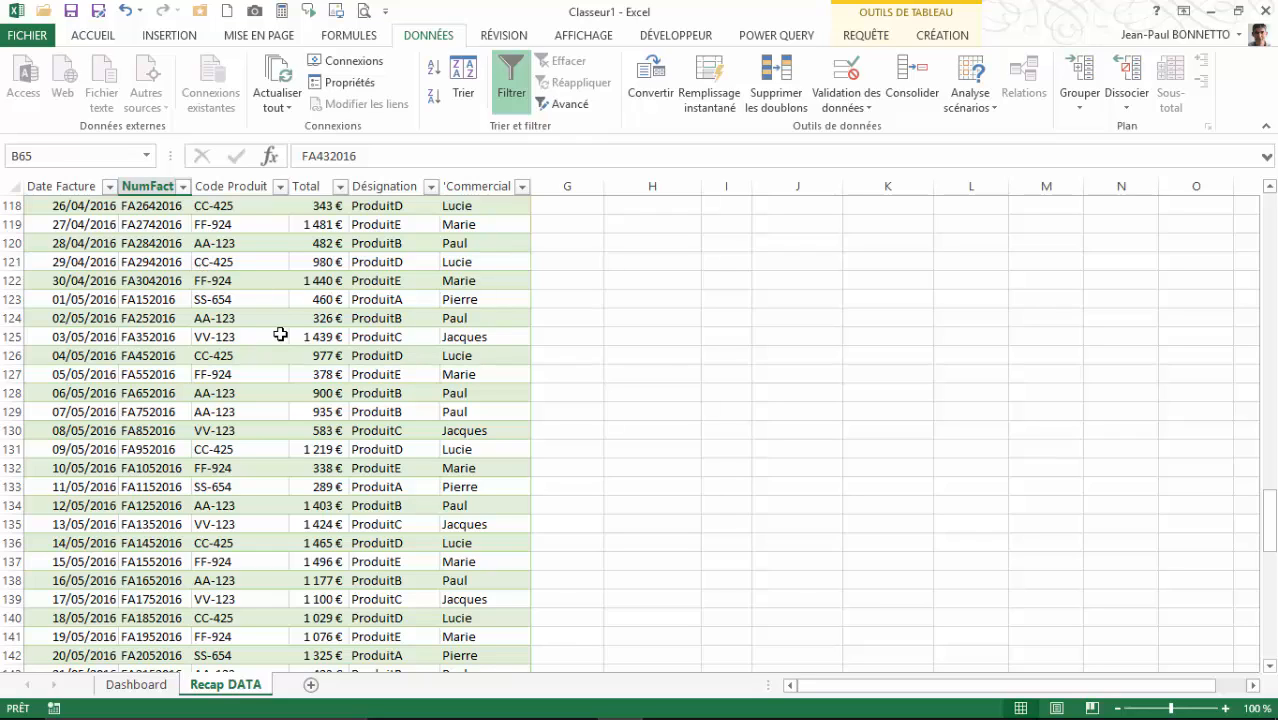
{"action": "left_click", "coordinate": [322, 319]}
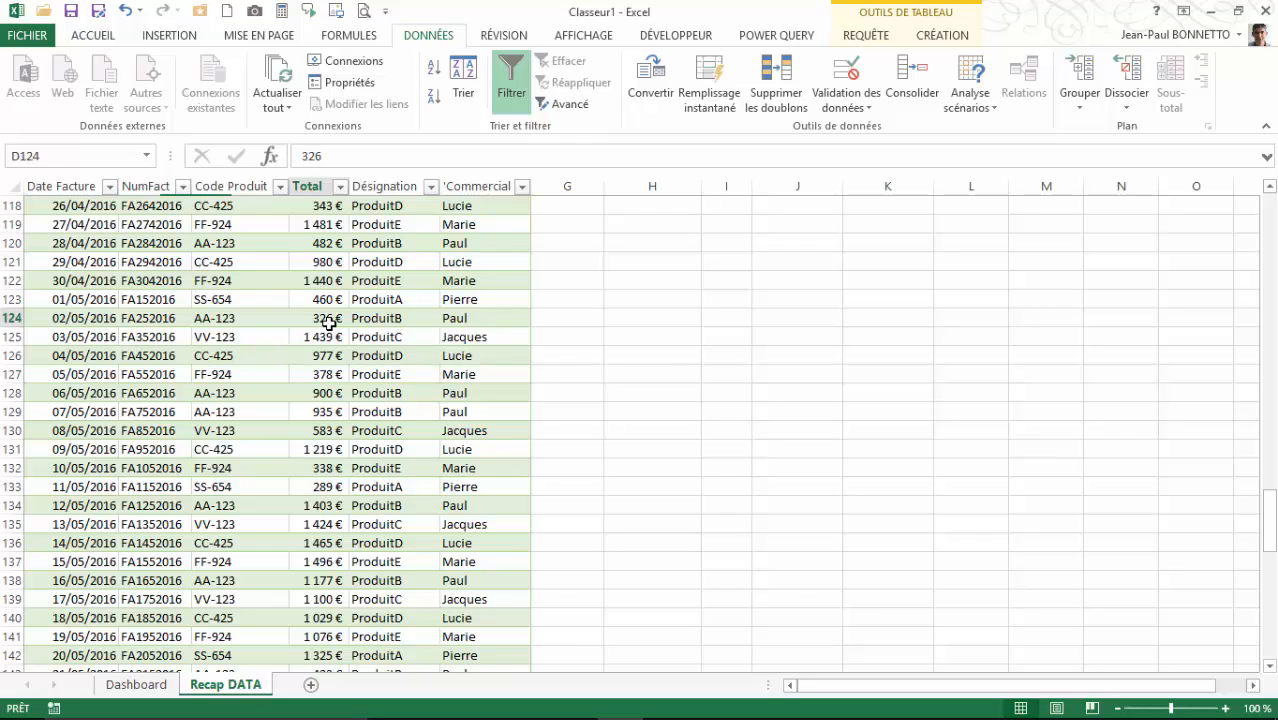
{"action": "left_click", "coordinate": [272, 562]}
{"action": "left_click", "coordinate": [136, 684]}
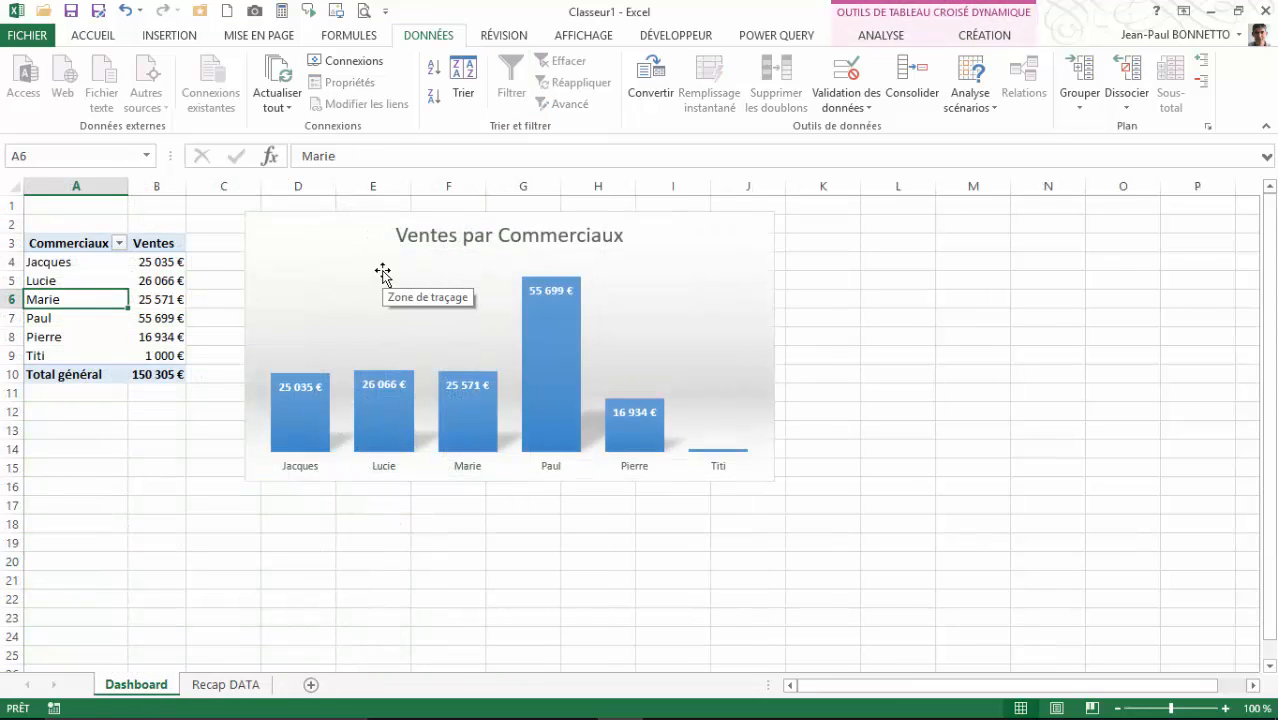